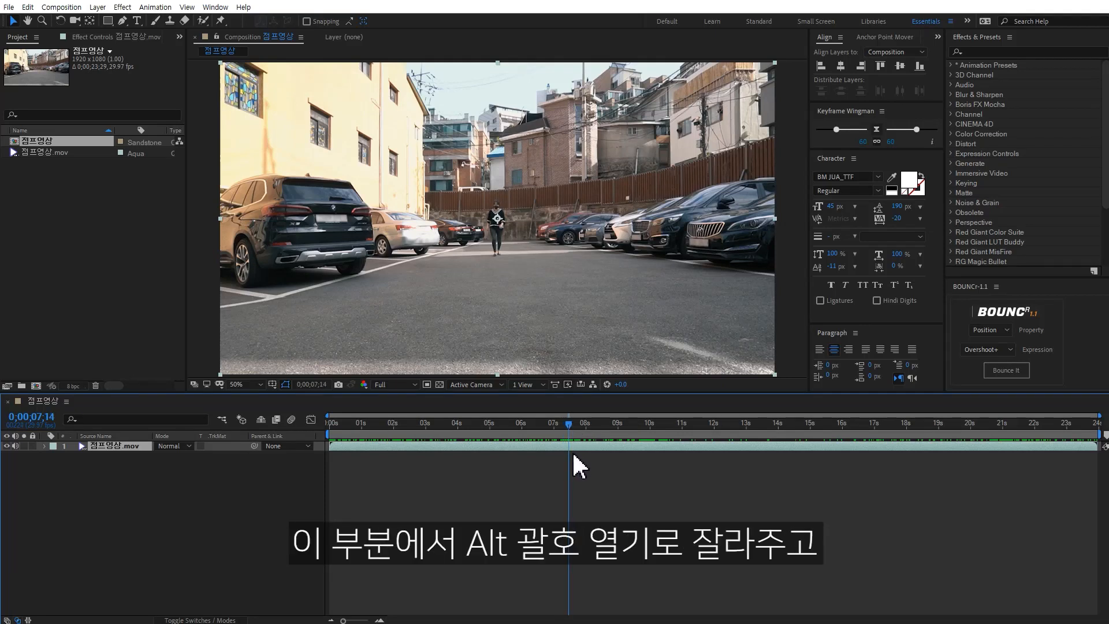
Step: Trim the beginning of the jump clip at 0;00;07;14 and slide the remaining part to the start of the composition
key(alt+bracketleft)
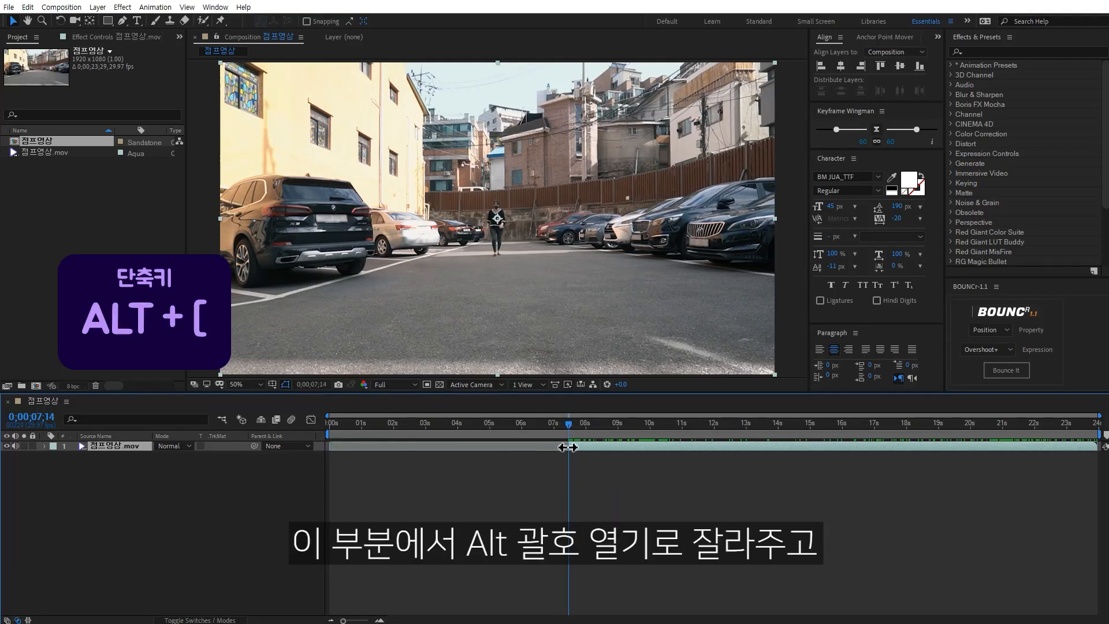
drag(582, 446, 387, 425)
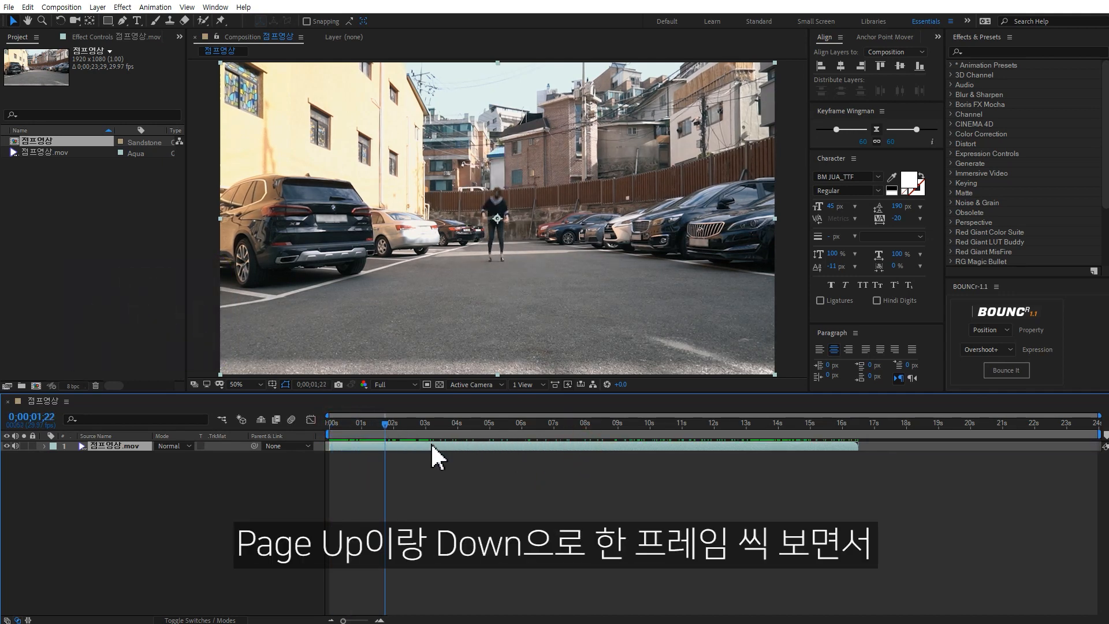
Step: Find the frame where the distant person is in mid-air and split the clip there, at 0;00;01;24
key(Page_Down)
key(Page_Down)
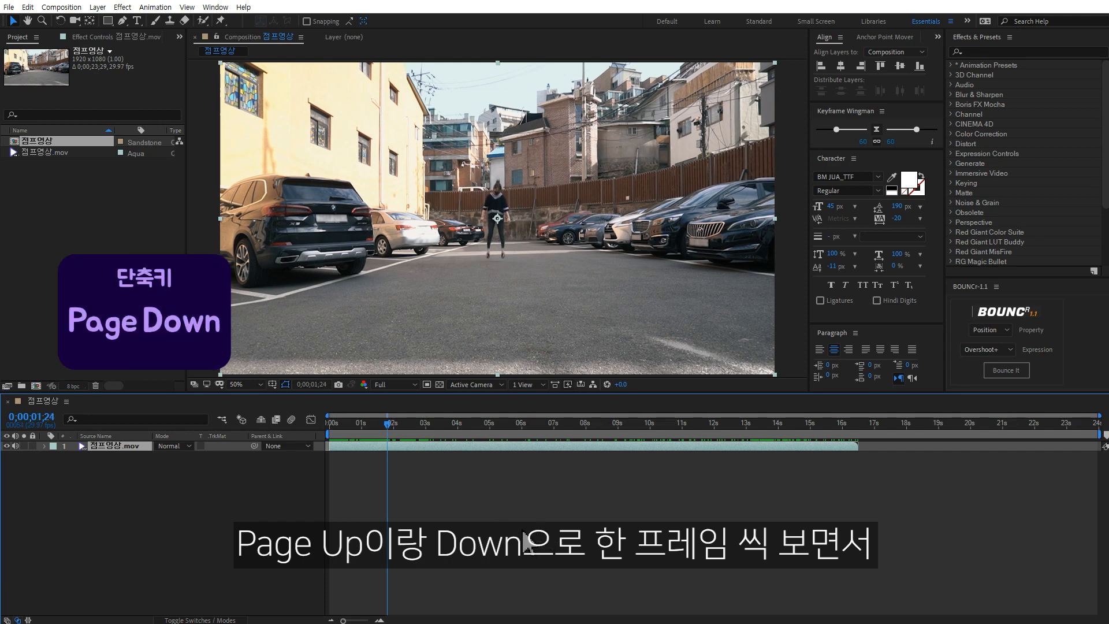
key(Page_Up)
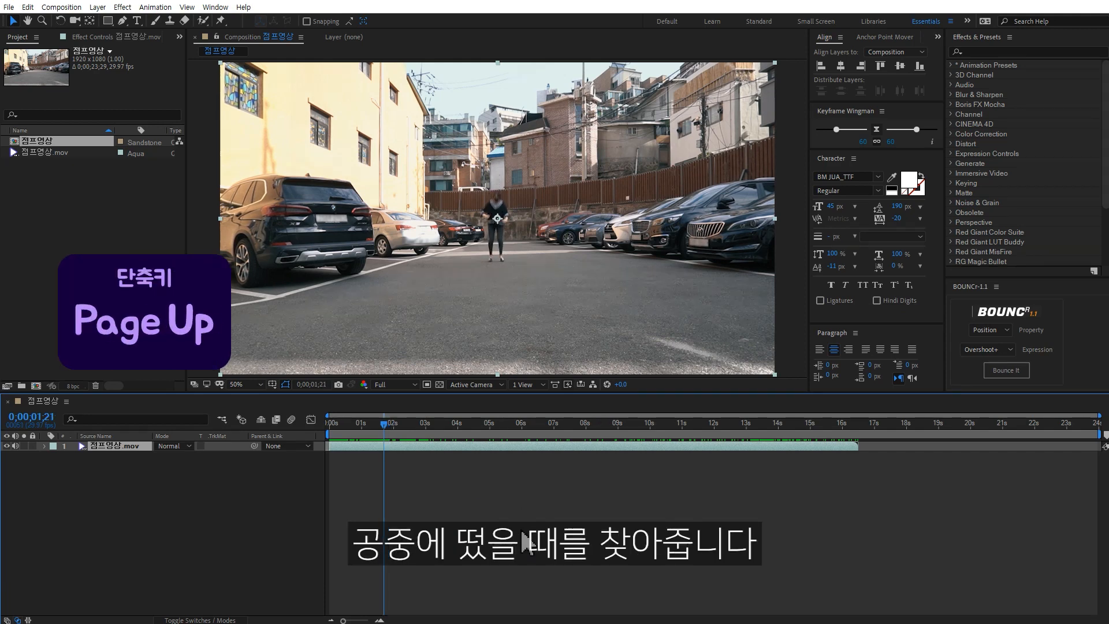
key(Page_Down)
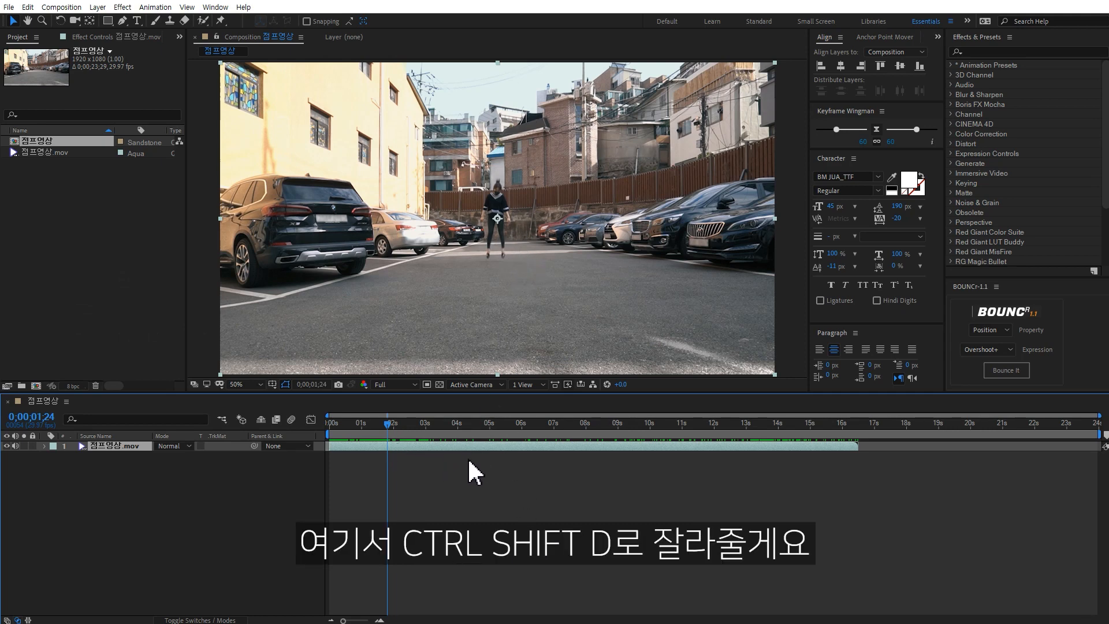
key(ctrl+shift+d)
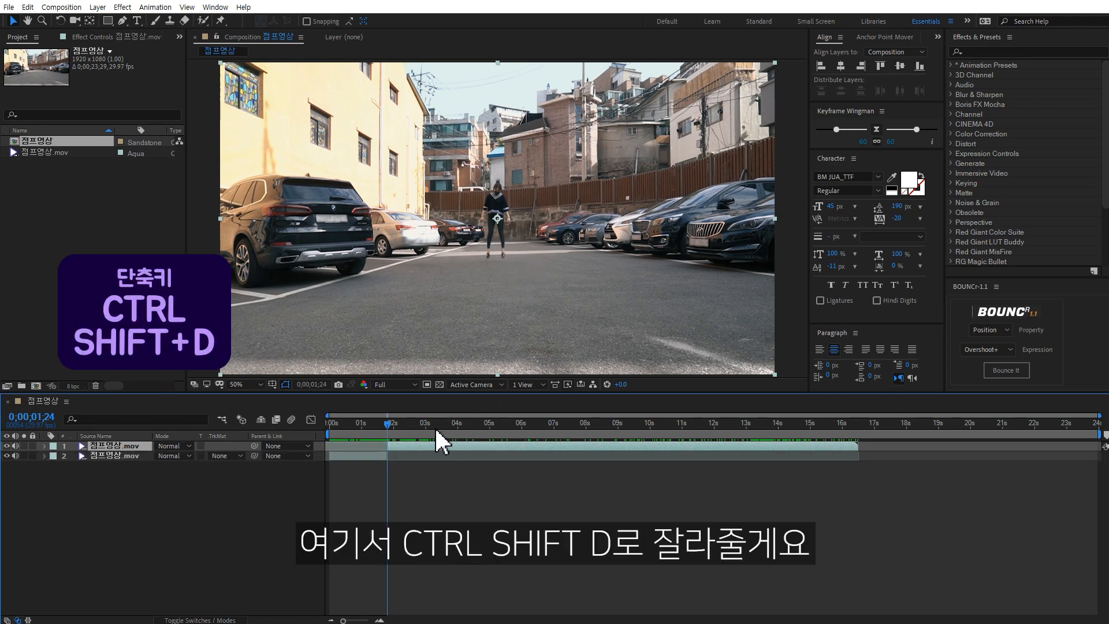
Step: Find the frame where the nearby person starts coming down and split the clip there, at 0;00;12;06
drag(386, 421, 721, 418)
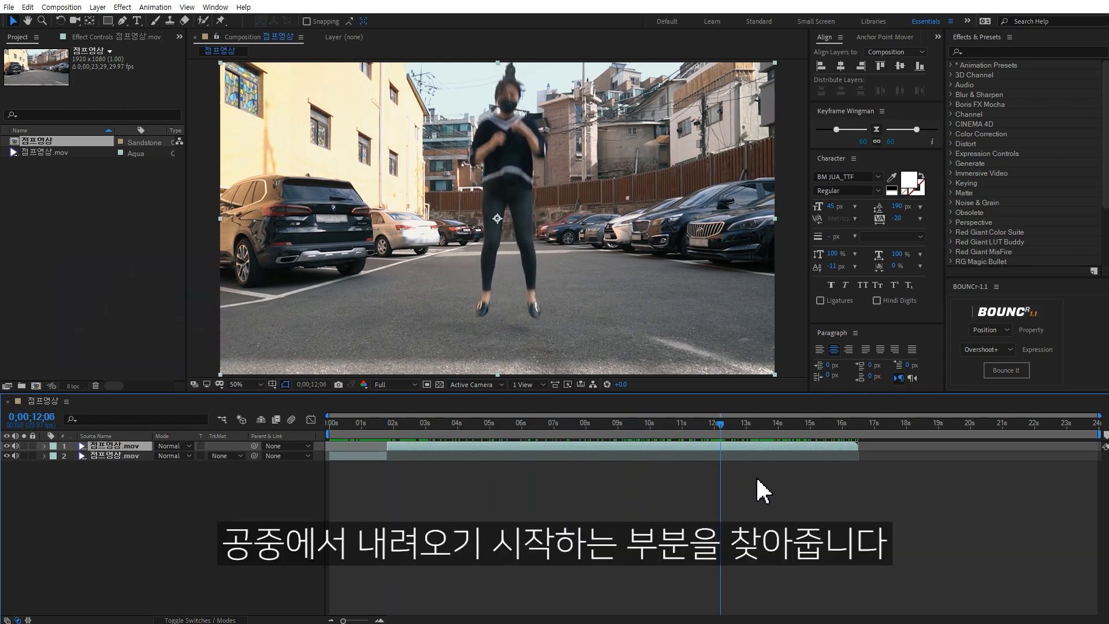
key(Page_Down)
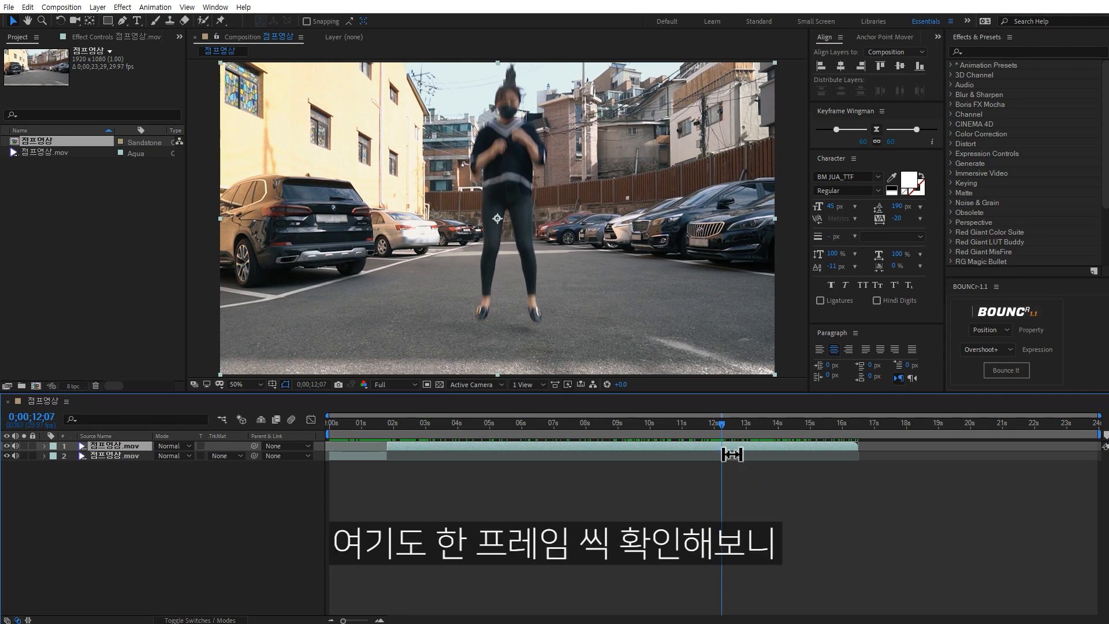
key(Page_Up)
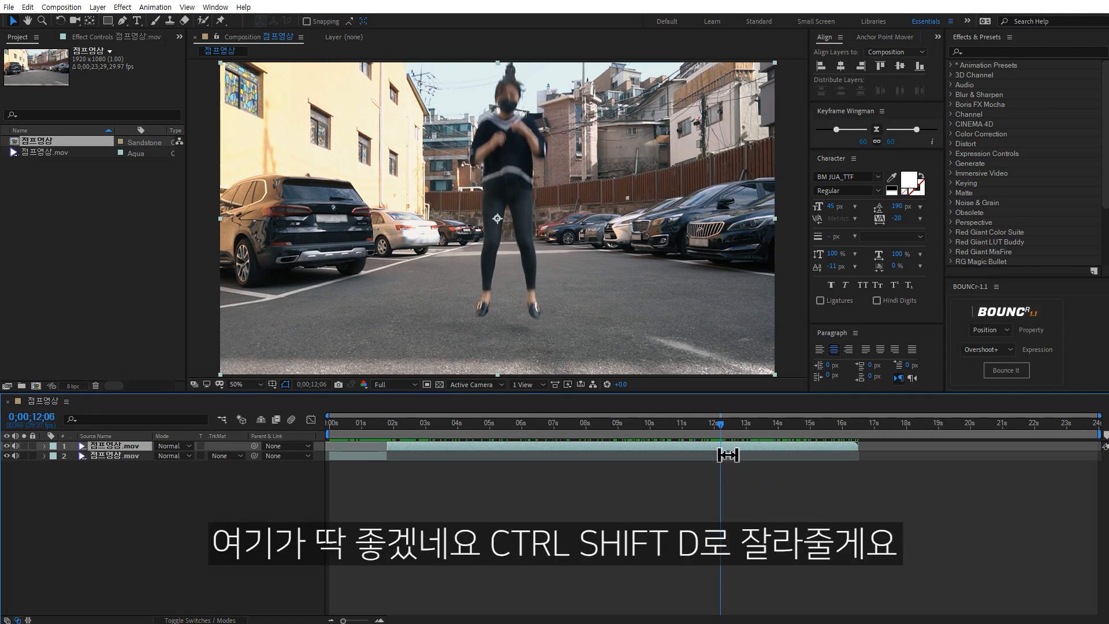
key(ctrl+shift+d)
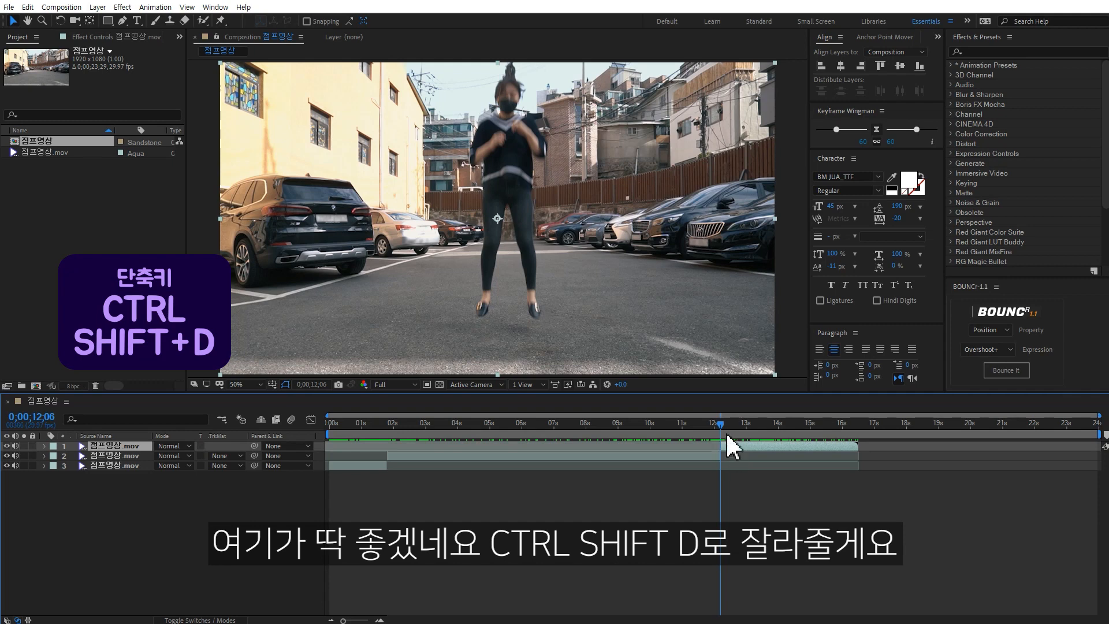
Step: Split the middle clip at 0;00;02;24, keeping 30 frames after the take-off cut, and delete its remainder
drag(336, 421, 383, 425)
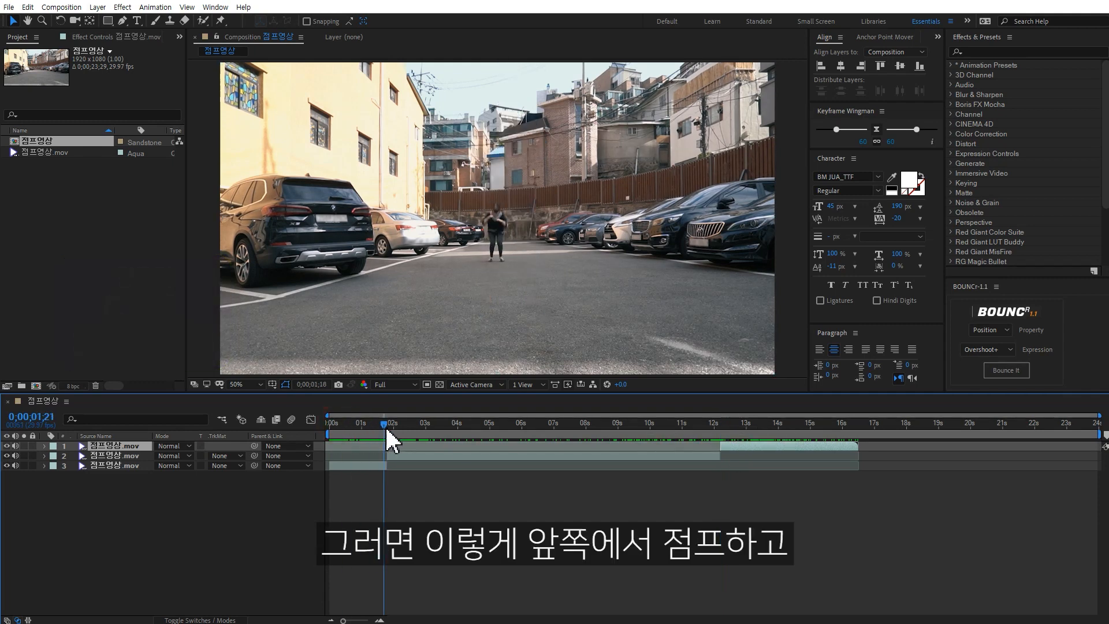
click(719, 423)
drag(720, 422, 798, 425)
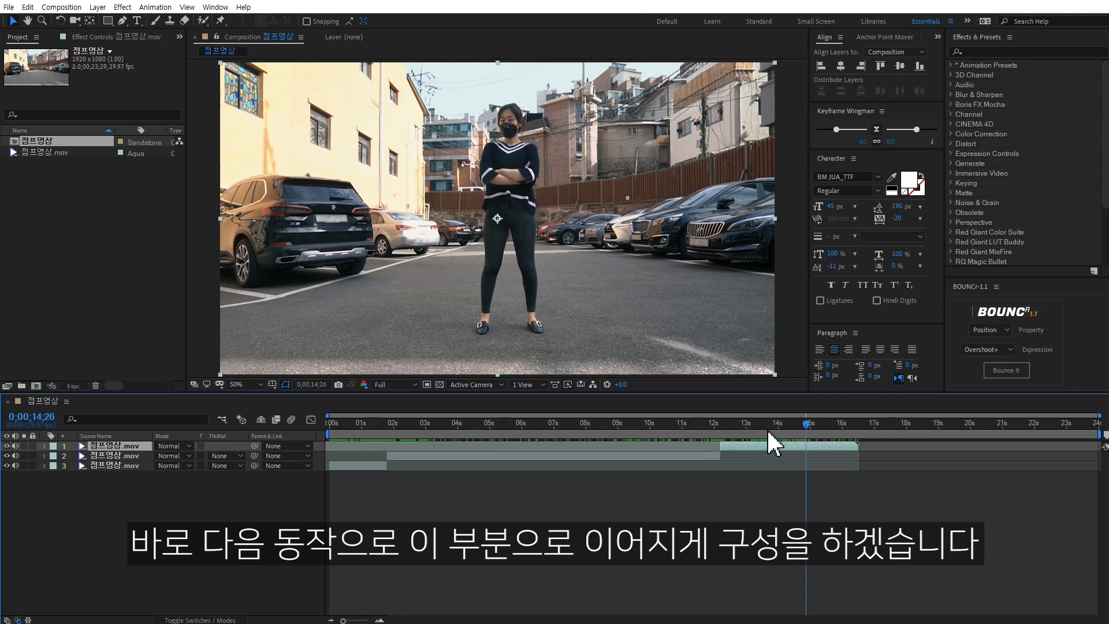
click(390, 426)
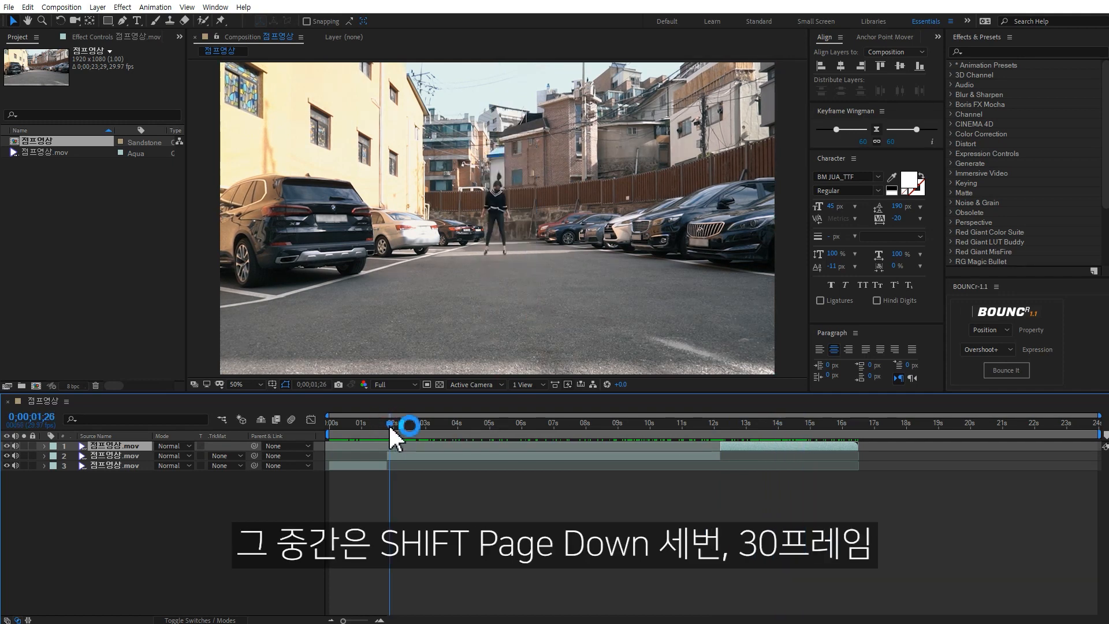
key(shift+Page_Down)
key(shift+Page_Down)
key(shift+Page_Down)
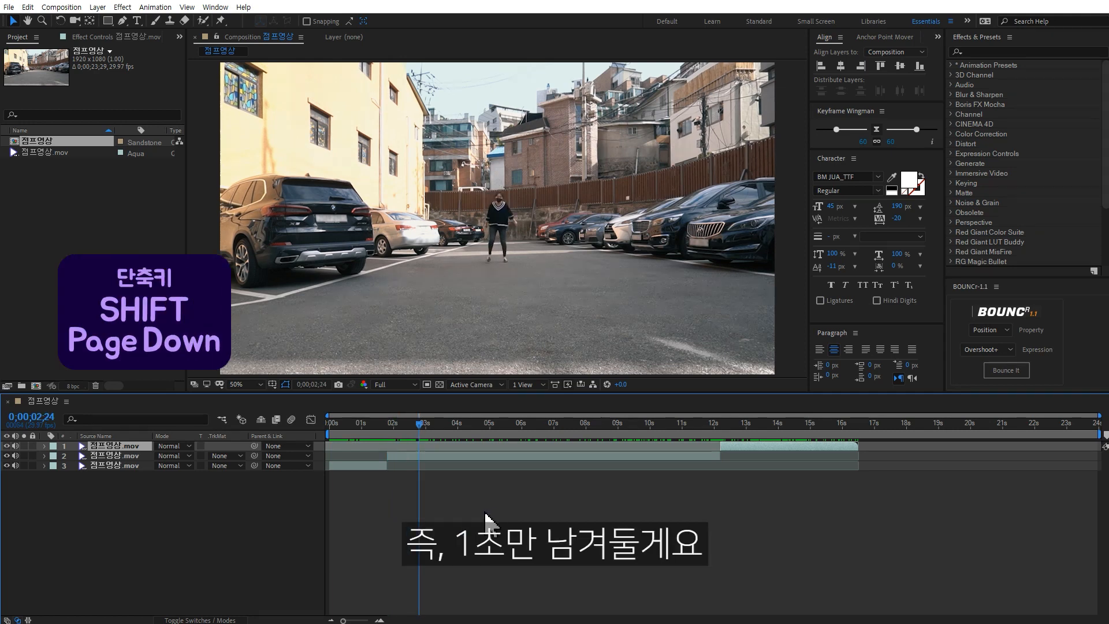
click(452, 456)
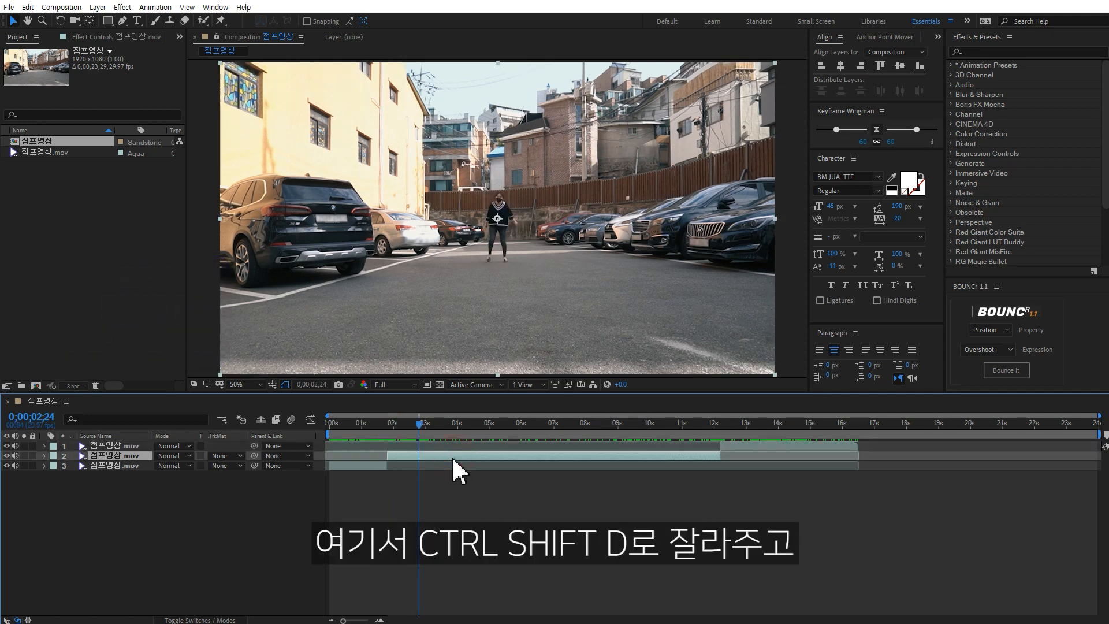
key(ctrl+shift+d)
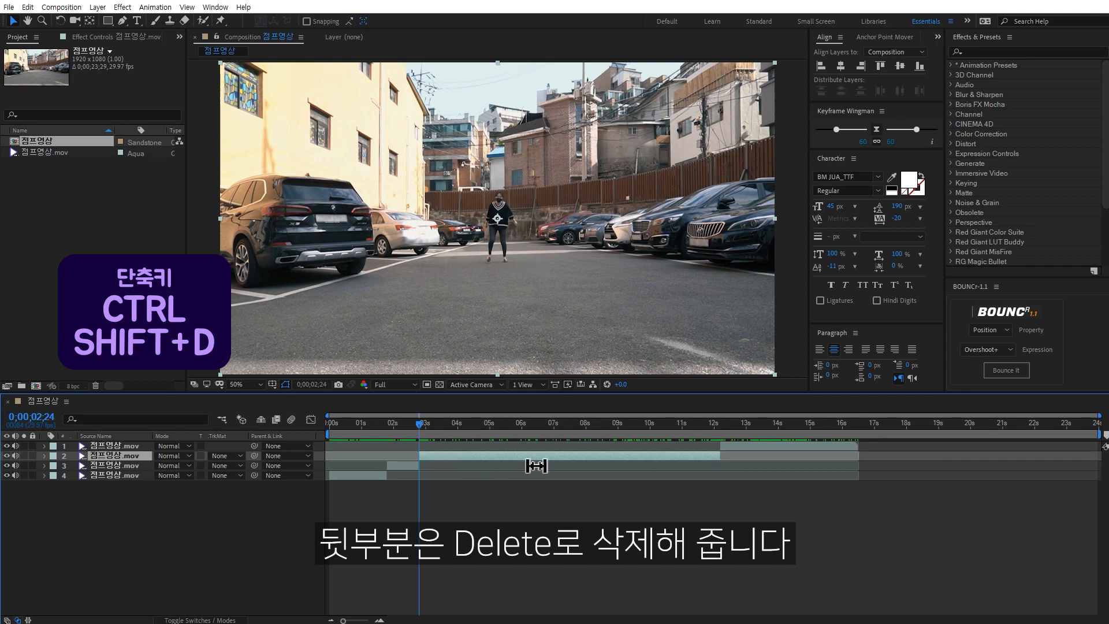
key(Delete)
Step: Move the landing clip so it starts at 0;00;02;24 and turn off the audio of all three layers
drag(726, 444, 431, 447)
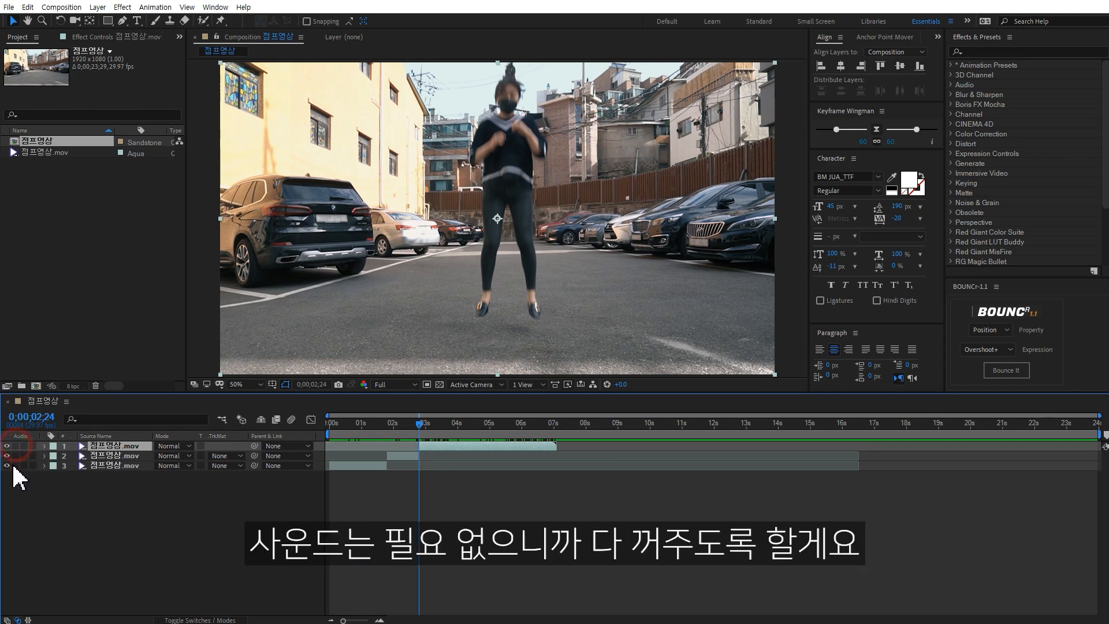
click(469, 507)
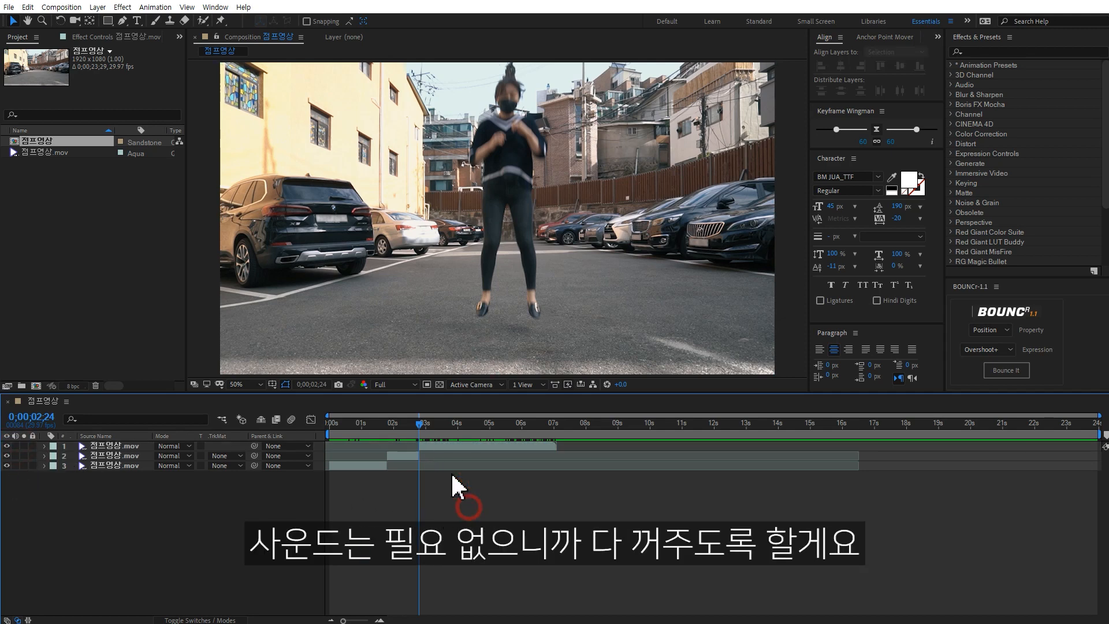
Step: Draw a rectangular mask around the person on the middle clip at 0;00;02;00 and set its mode to Subtract
mouse_move(380, 426)
mouse_down()
mouse_move(415, 430)
mouse_move(392, 430)
mouse_up()
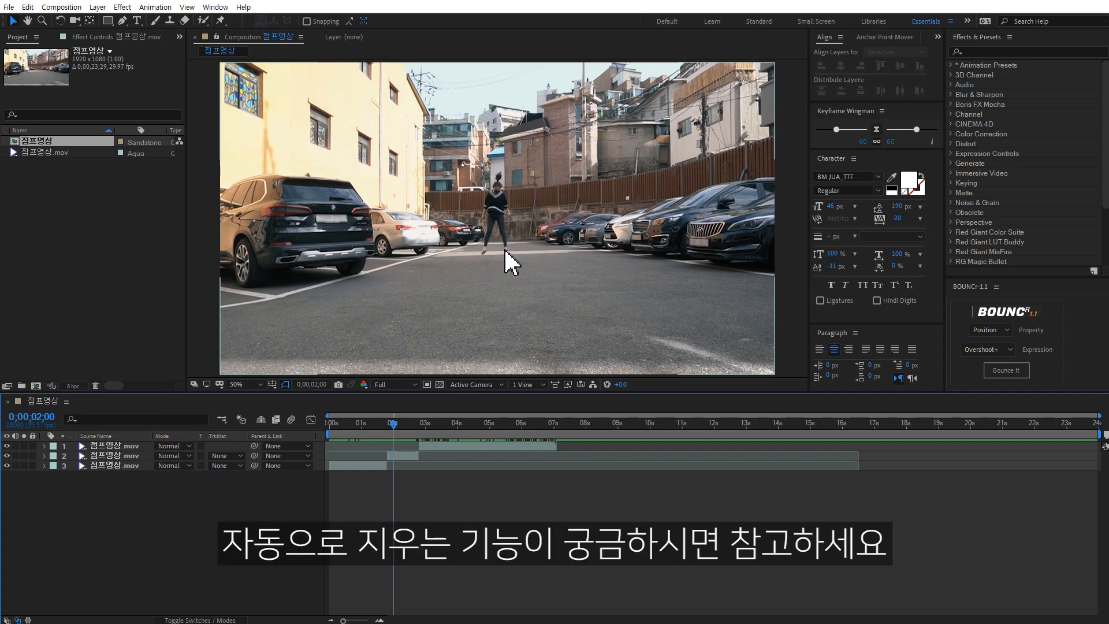
click(403, 457)
click(108, 22)
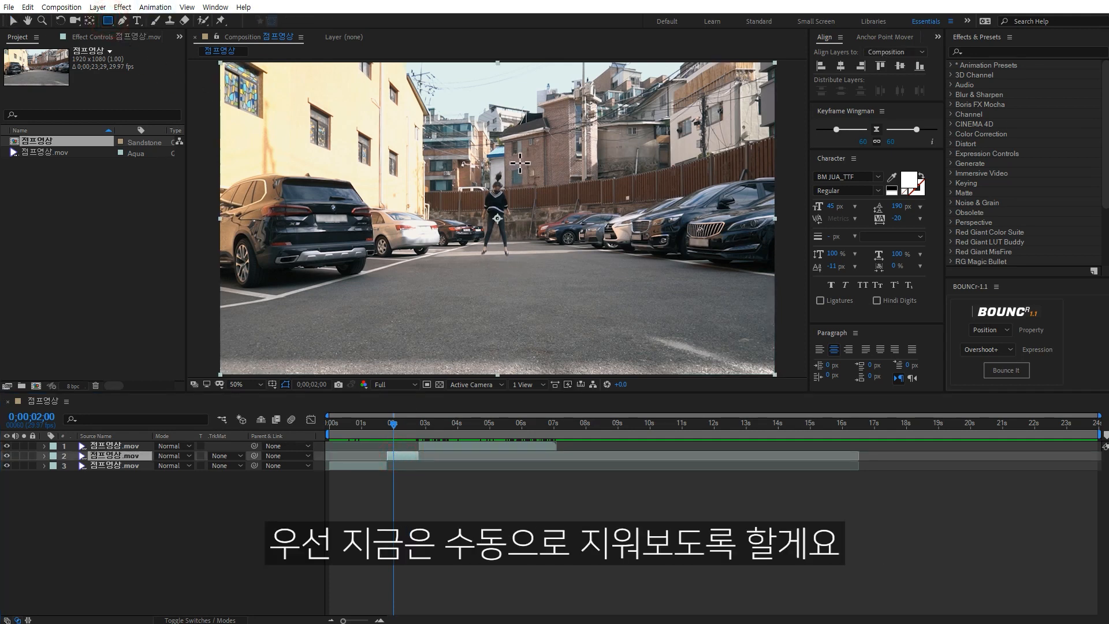
drag(523, 158, 464, 269)
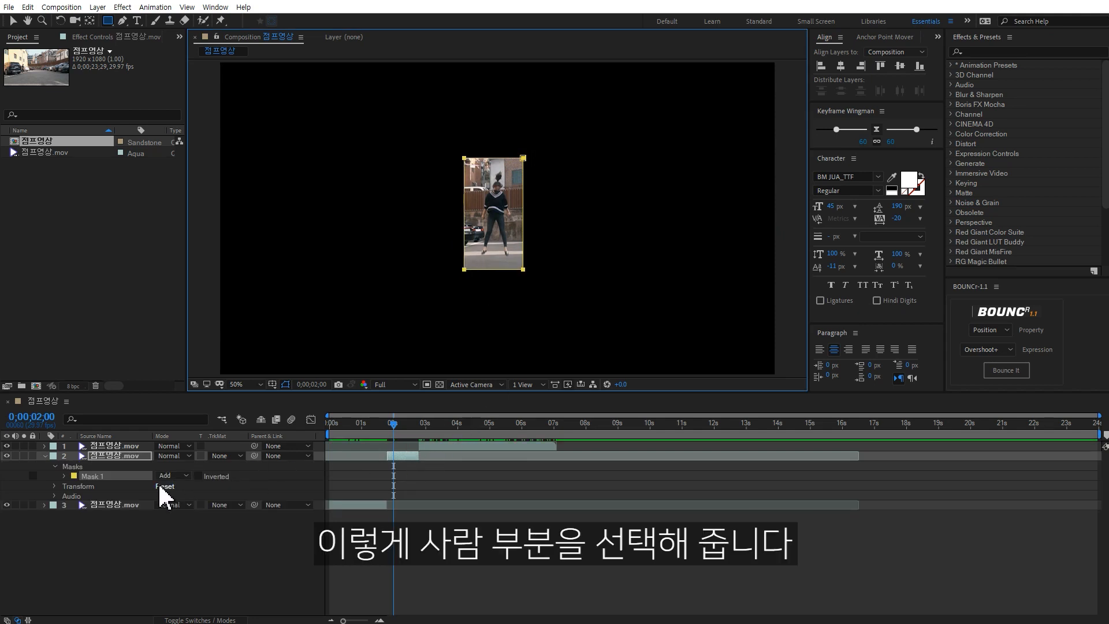
click(175, 476)
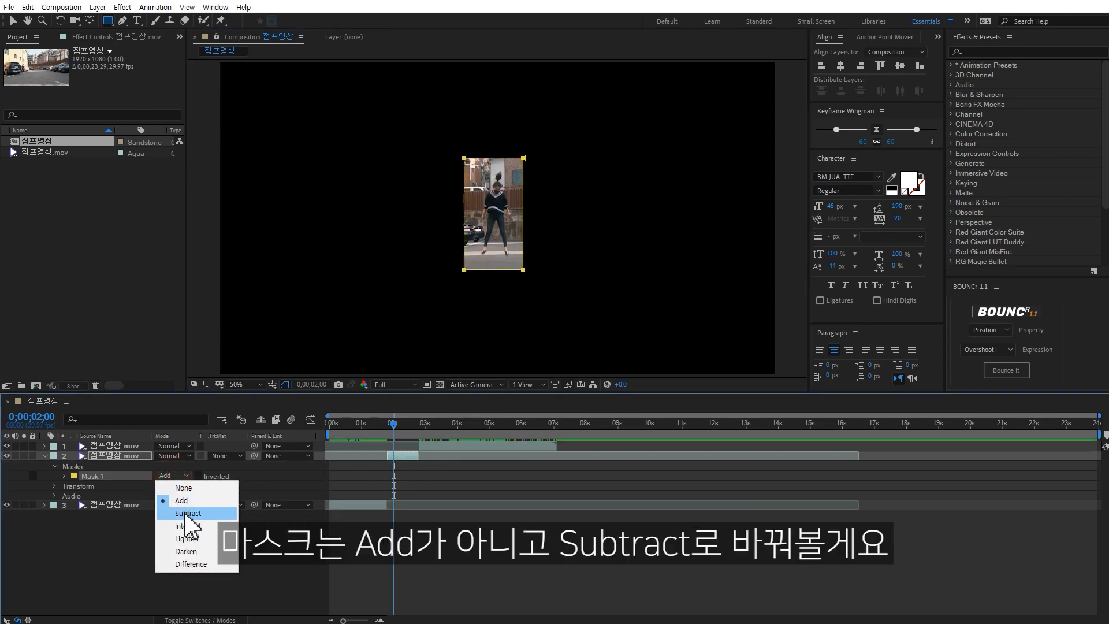
click(186, 513)
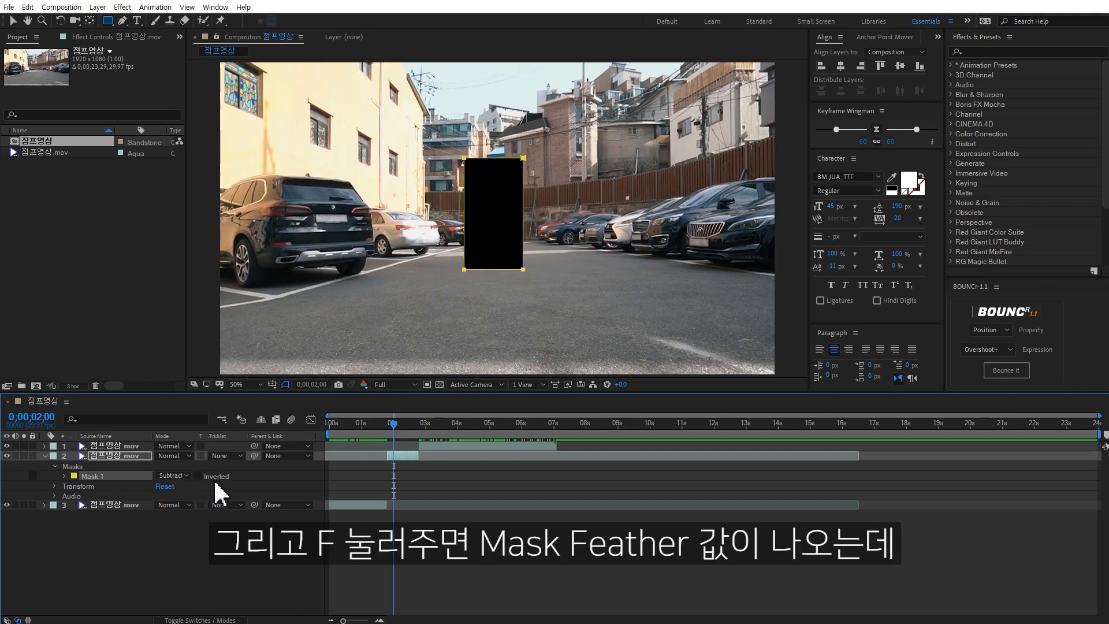
Step: Soften the mask's edges by setting Mask Feather to 43 pixels
key(f)
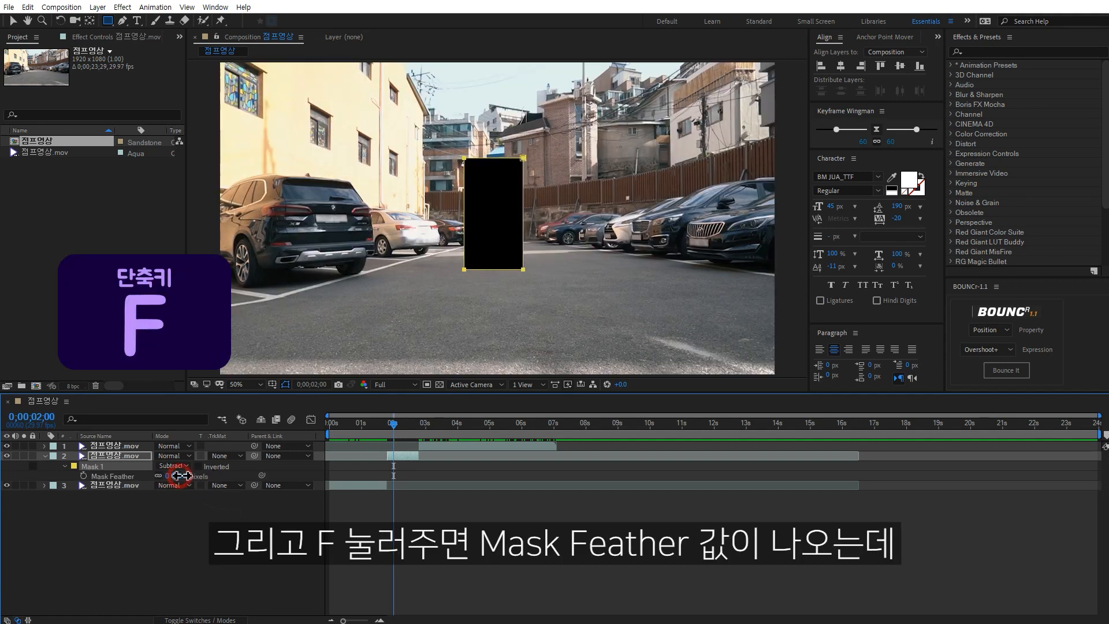
drag(180, 475, 211, 475)
click(302, 505)
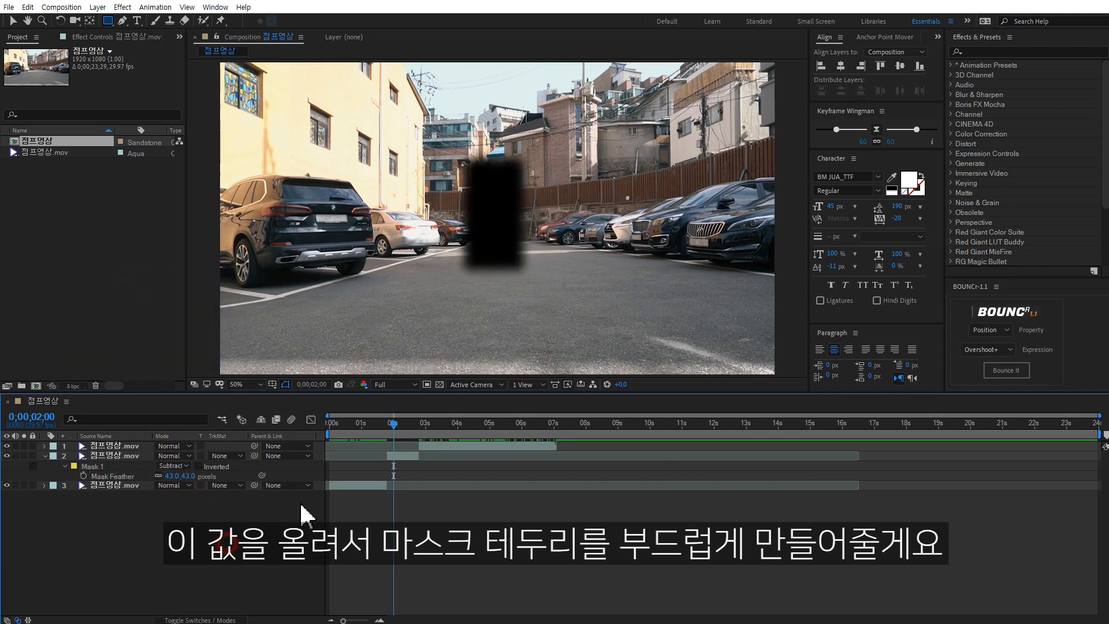
Step: Add the source footage 점프영상.mov at 0;00;01;24, place it directly below the masked clip and turn off its audio
mouse_move(400, 423)
mouse_down()
mouse_move(425, 422)
mouse_move(393, 423)
mouse_up()
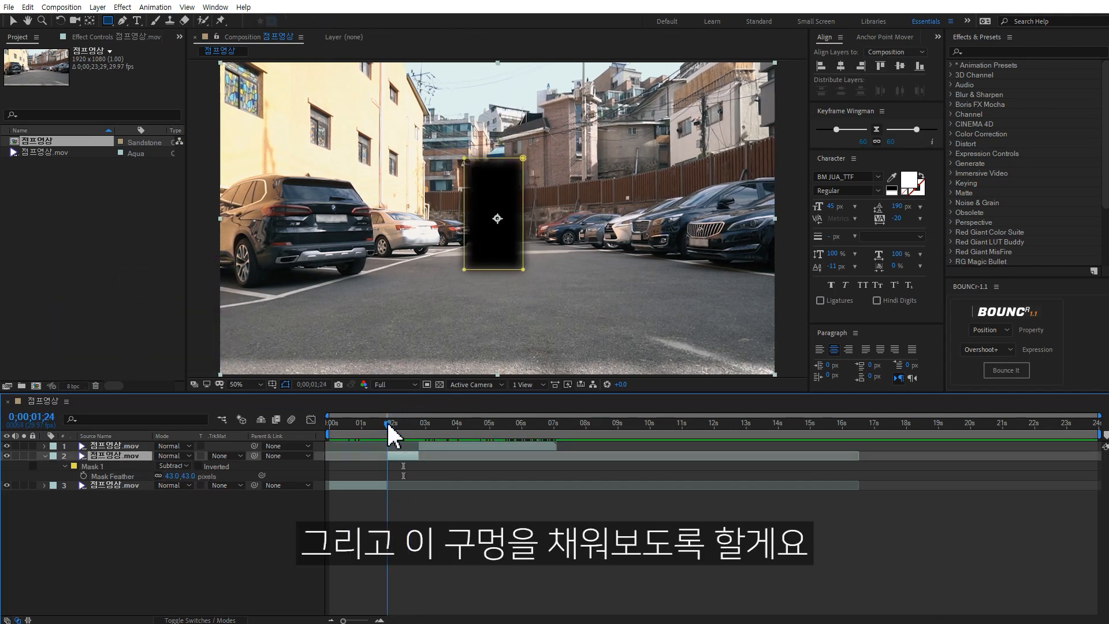
drag(61, 152, 439, 441)
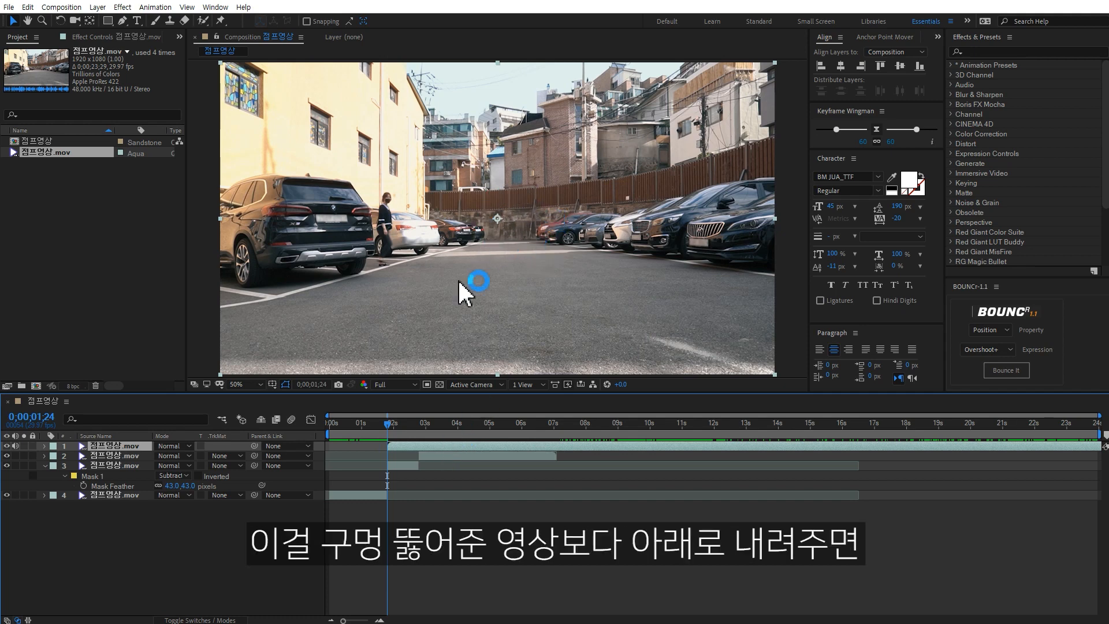
drag(140, 443, 149, 484)
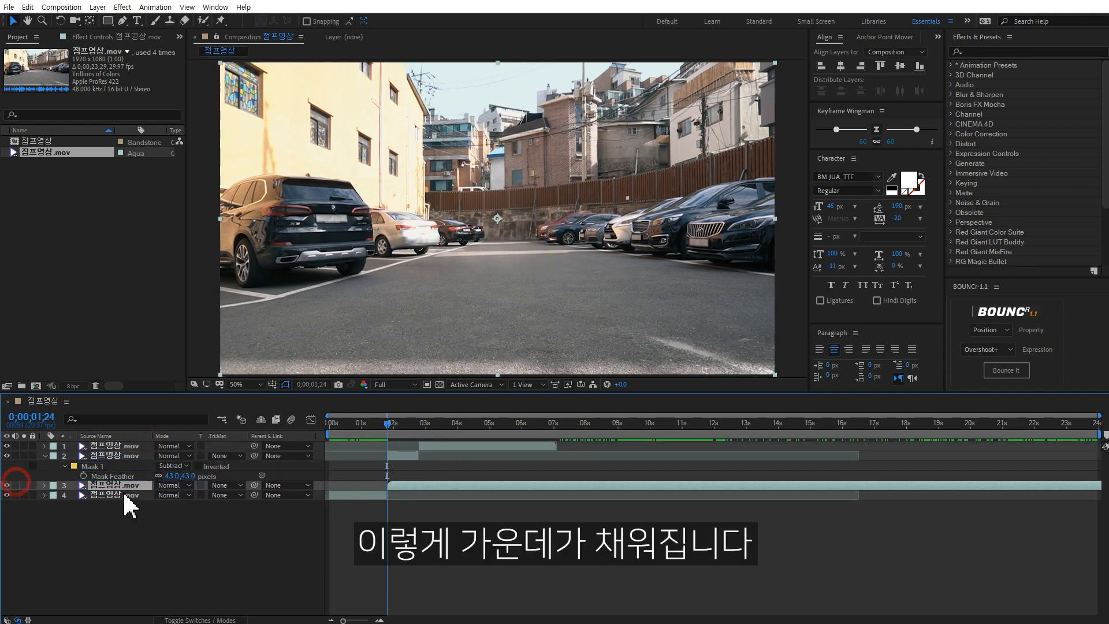
Step: Hide and show the background fill layer at 0;00;02;03 to compare the masked area with and without it
click(397, 423)
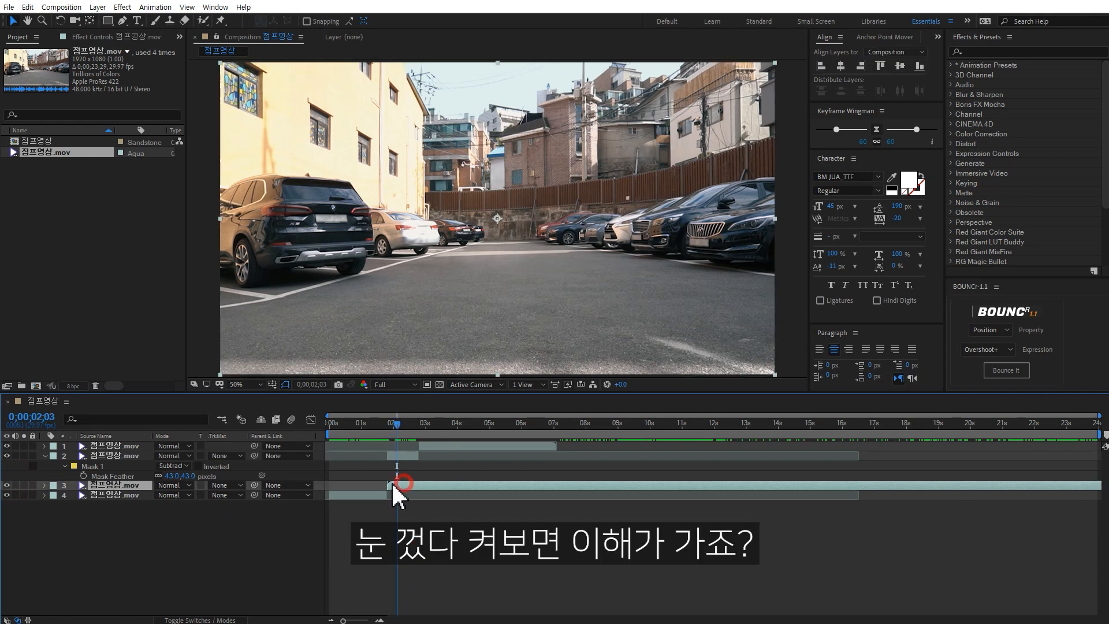
click(7, 485)
click(7, 485)
click(7, 485)
click(7, 485)
click(470, 546)
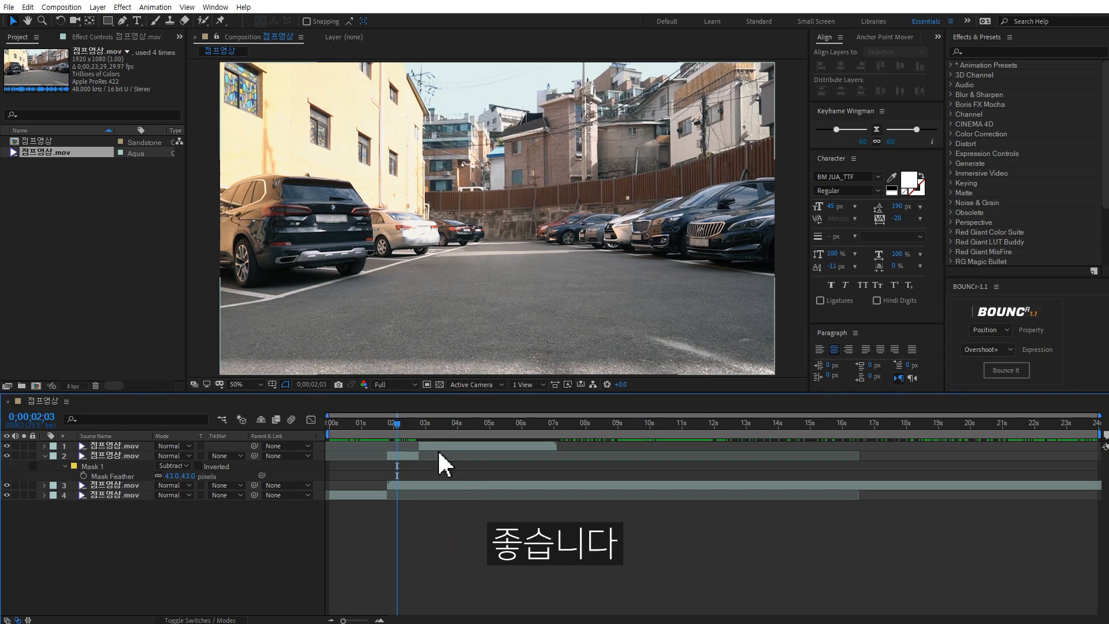
Step: Split the background fill clip at 0;00;02;24 and delete the part after it
click(417, 424)
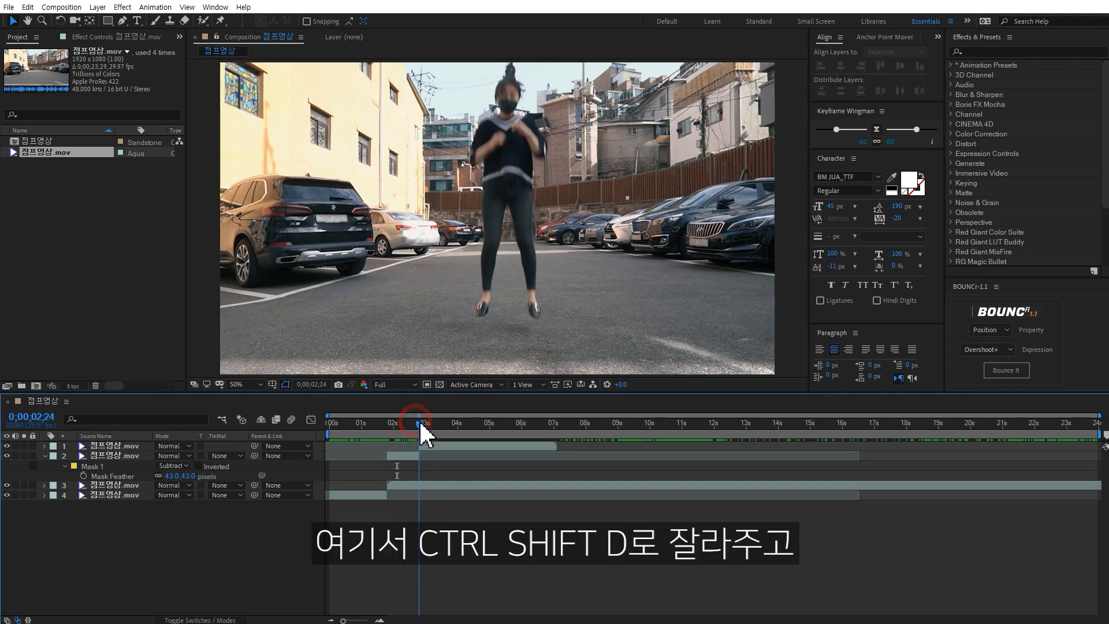
click(431, 484)
key(ctrl+shift+d)
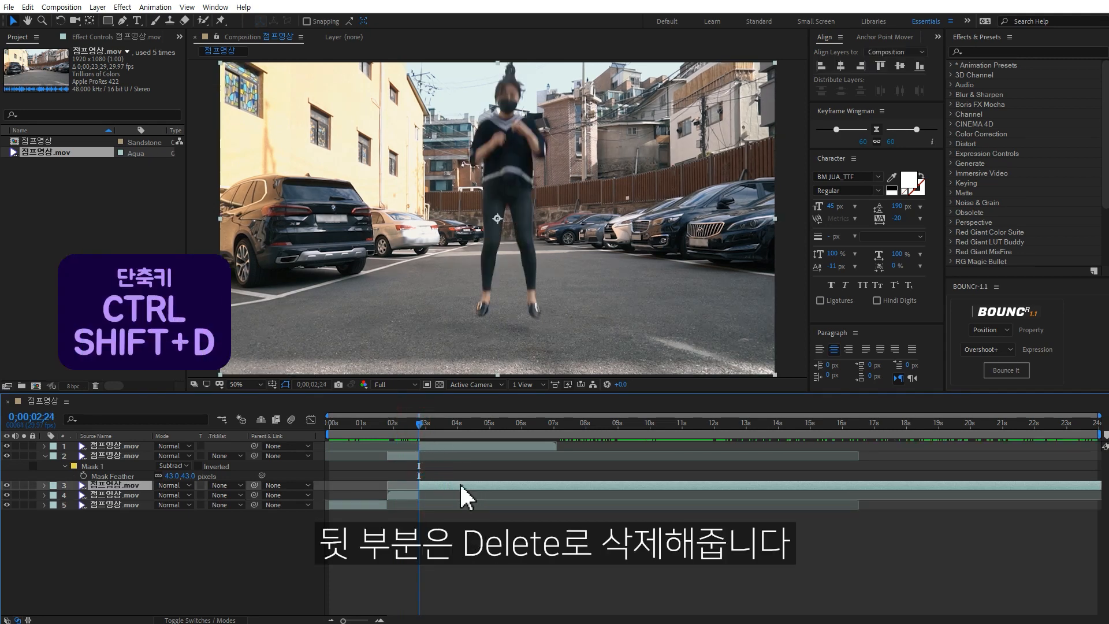
key(Delete)
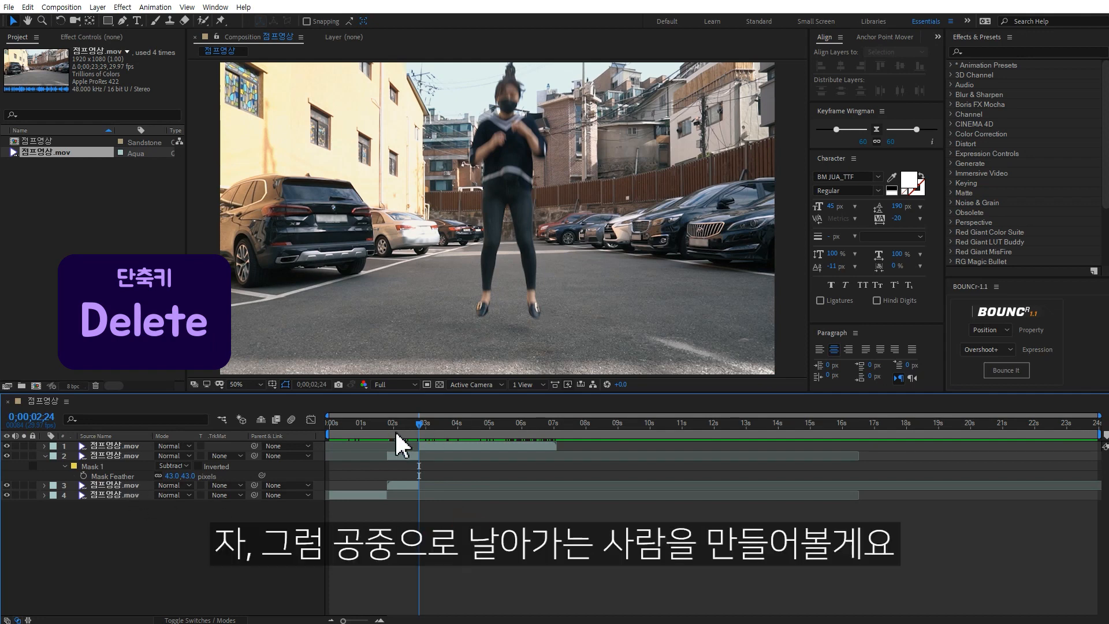
Step: Duplicate the first clip, which ends at 0;00;01;24, and move the copy above the masked clip
mouse_move(367, 424)
mouse_down()
mouse_move(465, 423)
mouse_move(387, 422)
mouse_up()
click(384, 496)
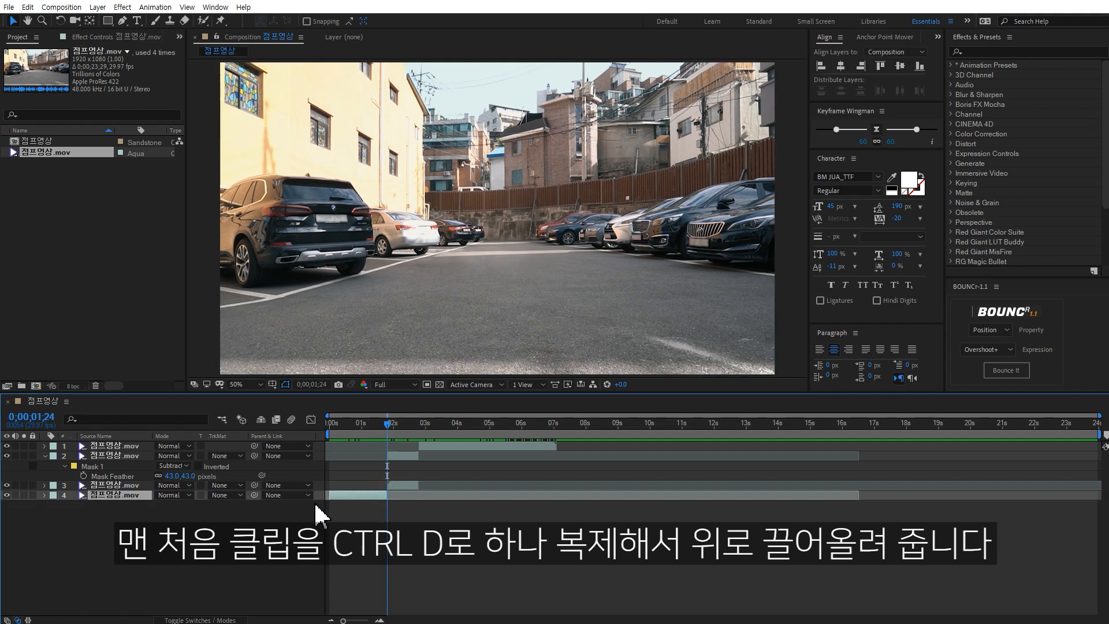
key(ctrl+d)
drag(141, 495, 148, 449)
key(=)
key(=)
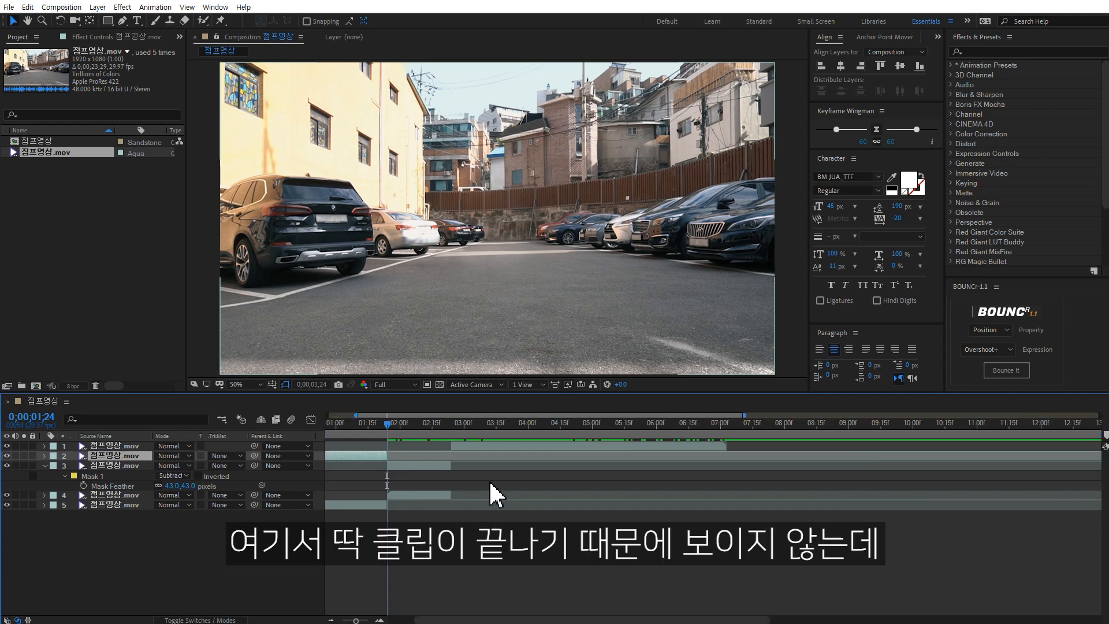
Step: Freeze the duplicated clip on its frame at 0;00;01;24 and make it run from there to about 0;00;02;08
drag(462, 486, 620, 486)
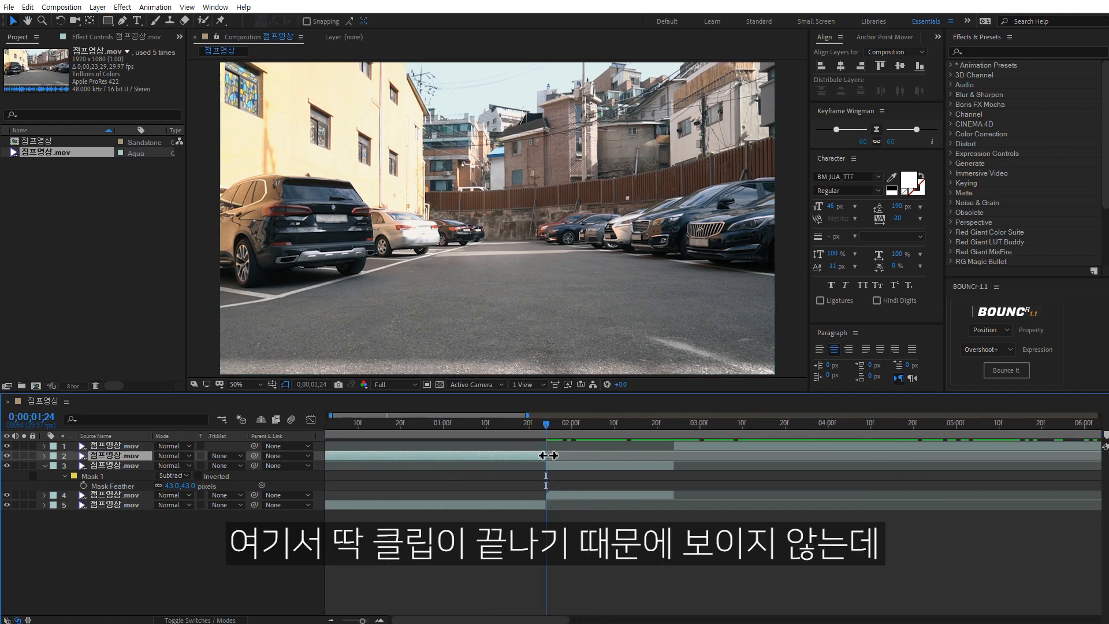
drag(543, 458, 550, 458)
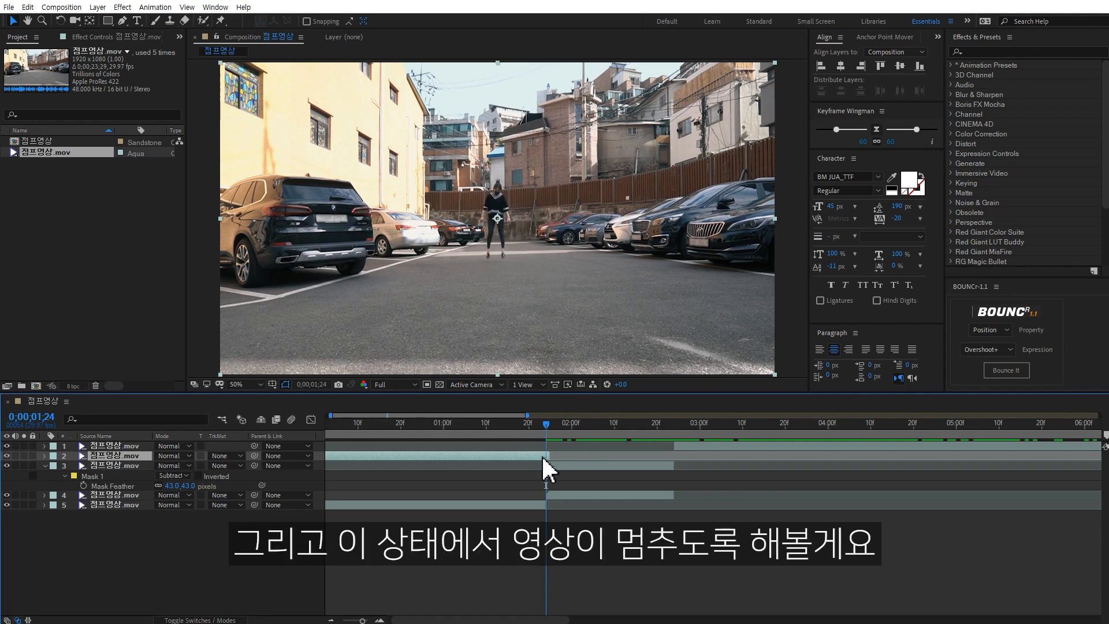
right_click(543, 458)
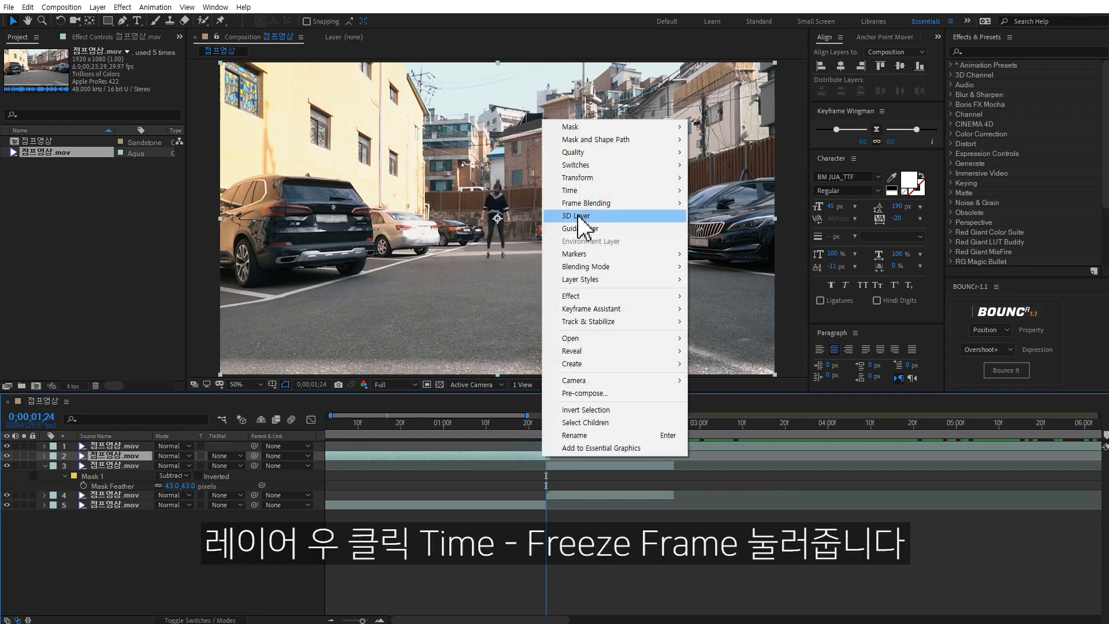
mouse_move(579, 193)
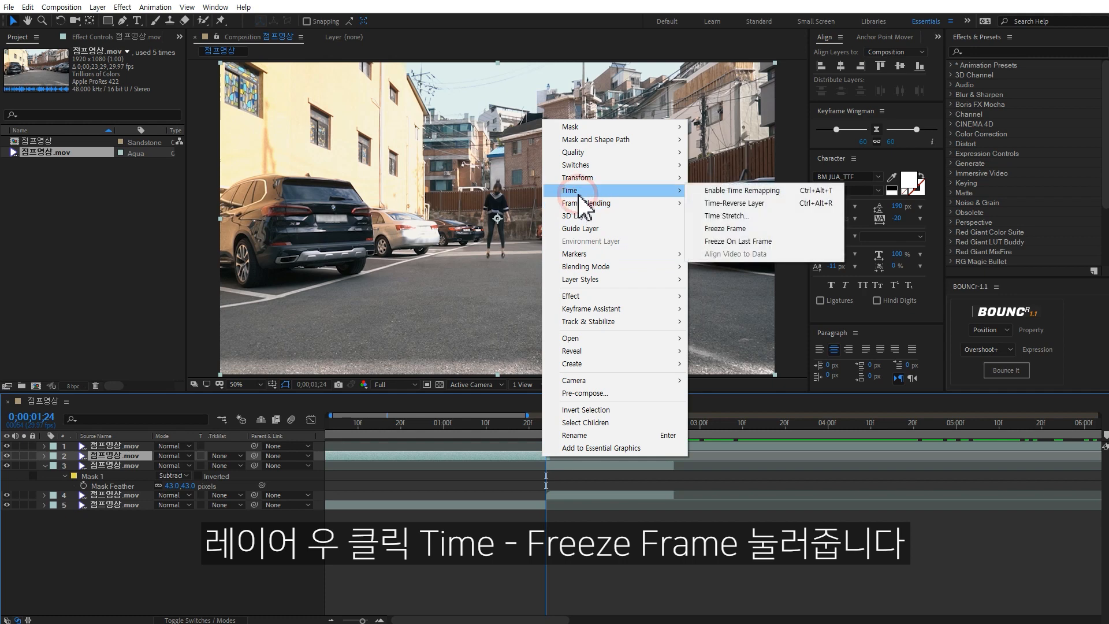
click(738, 231)
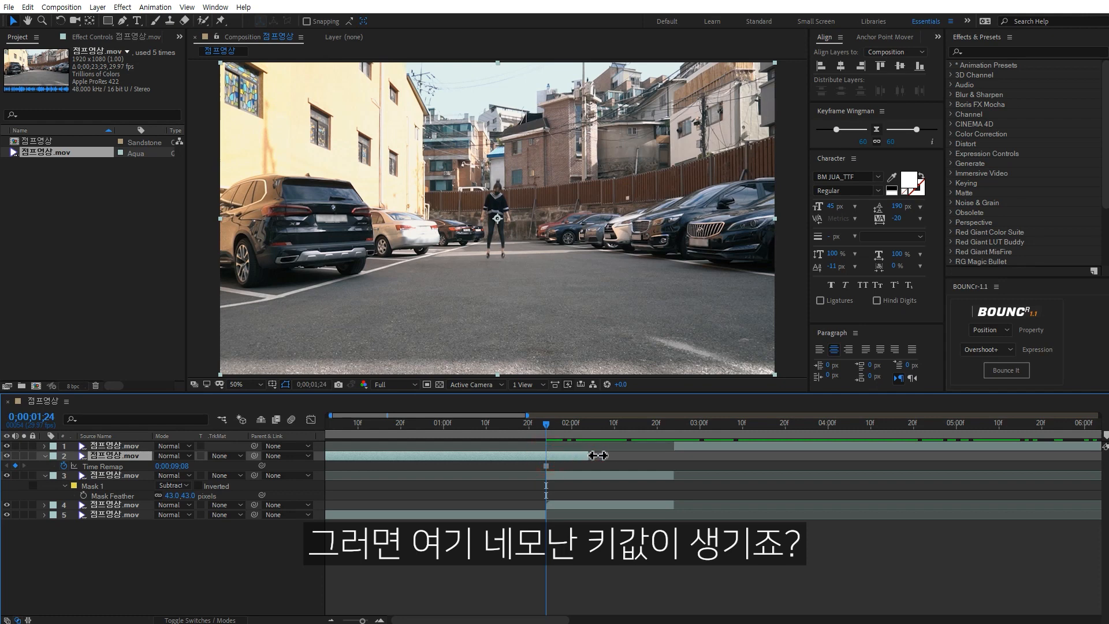
drag(592, 455, 604, 457)
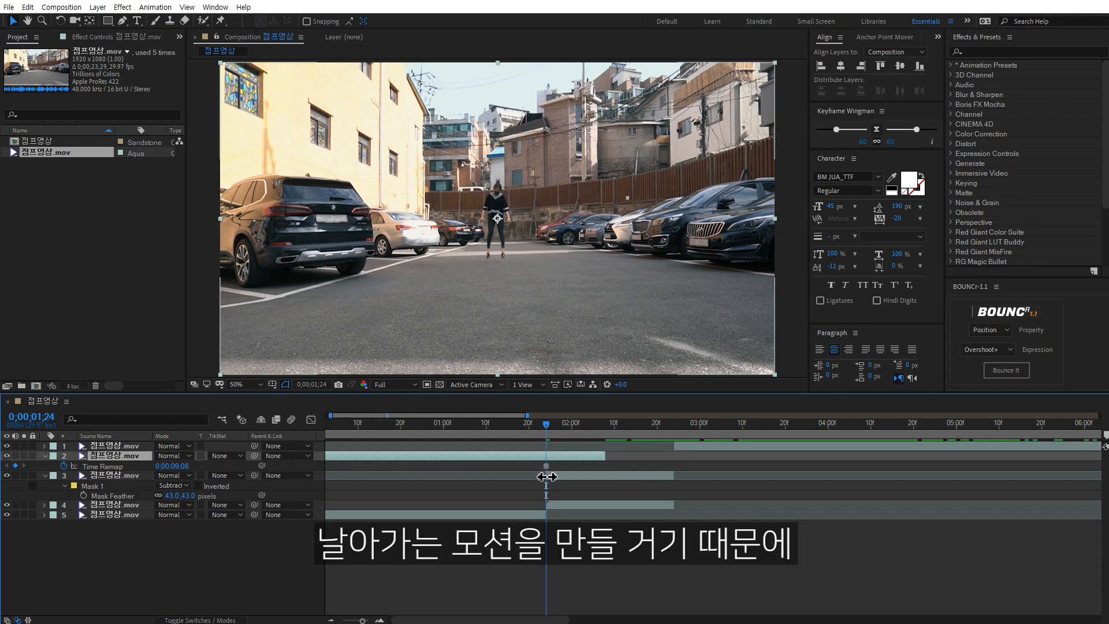
key(alt+bracketleft)
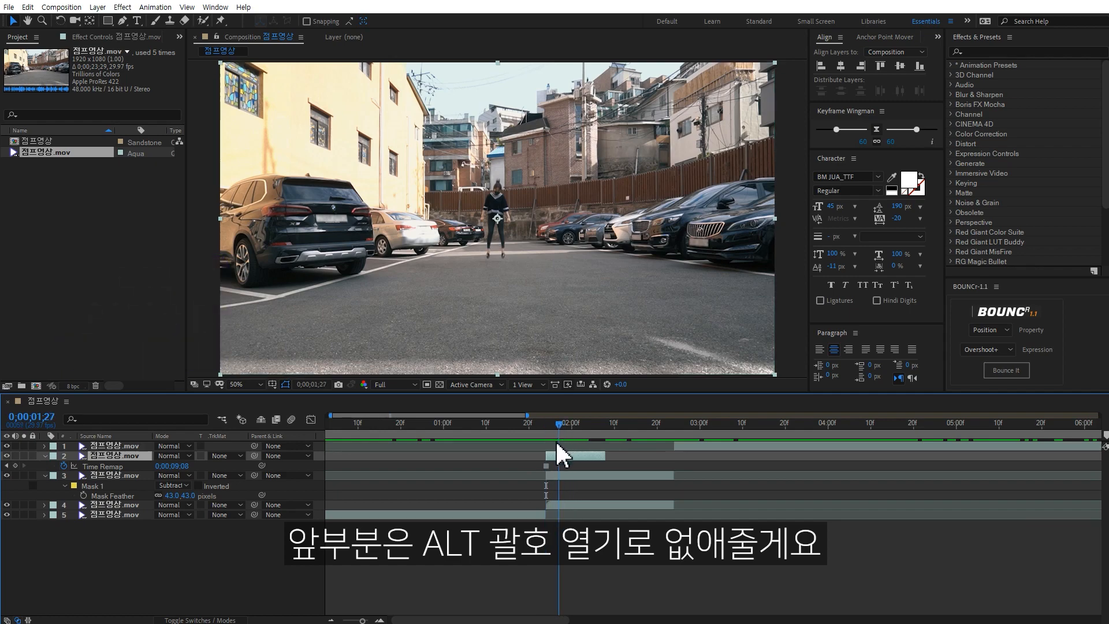
Step: Draw a closed Pen tool mask tightly around the person on the frozen clip, following the head, arms, legs and feet
scroll(488, 197, up, 3)
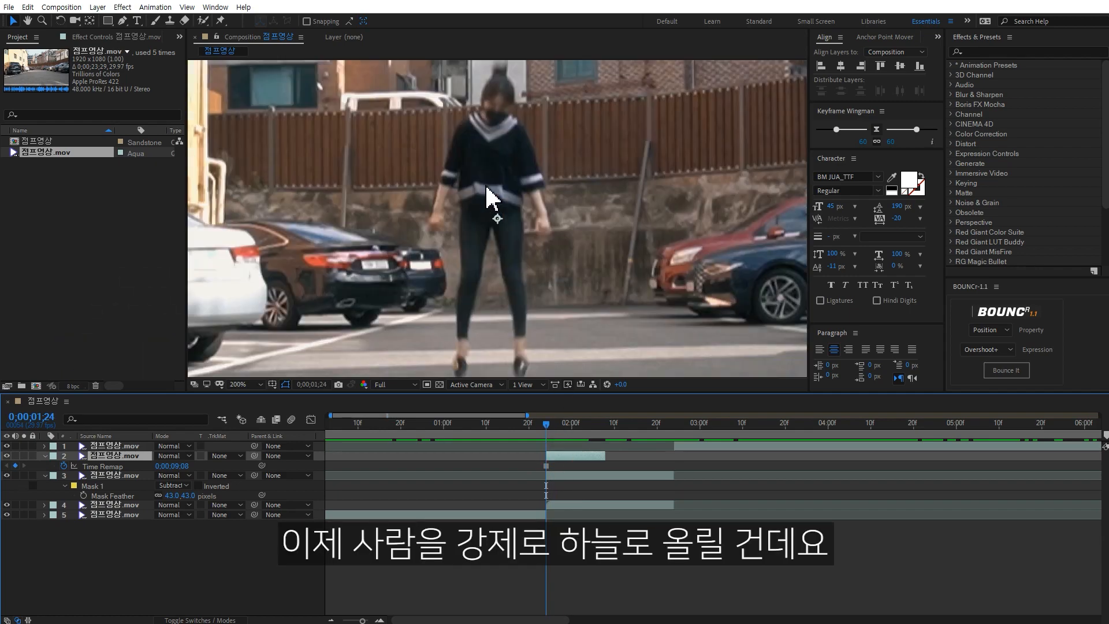
scroll(485, 173, up, 1)
click(123, 21)
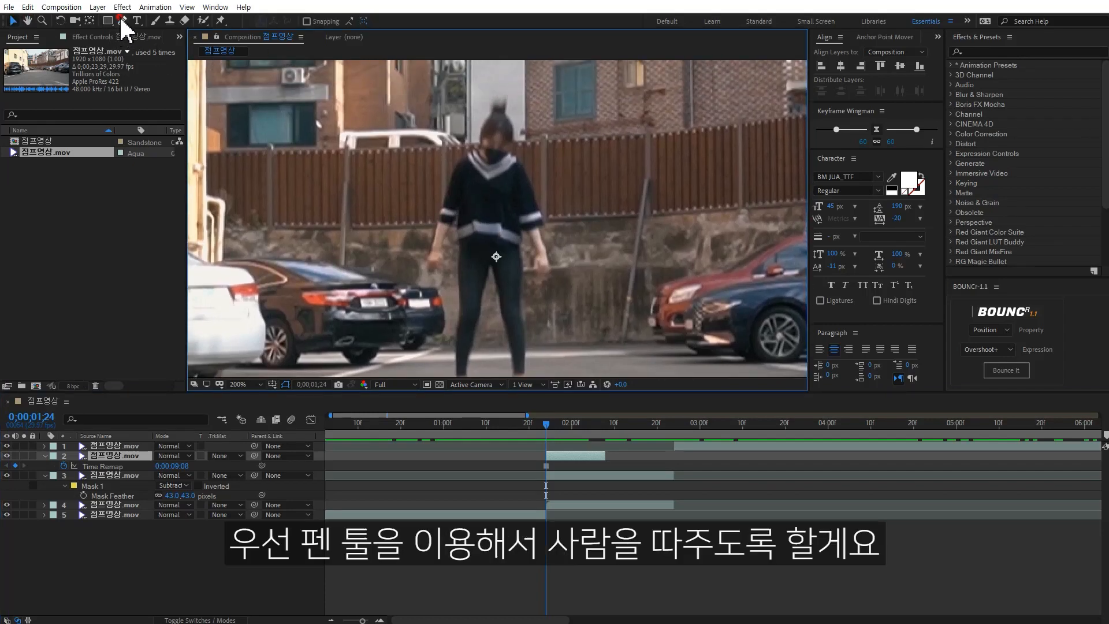
click(500, 106)
drag(507, 117, 525, 169)
click(541, 215)
click(539, 227)
mouse_move(548, 259)
mouse_down()
mouse_move(540, 276)
mouse_move(538, 158)
mouse_up()
click(534, 257)
click(528, 230)
click(521, 227)
click(521, 242)
click(521, 280)
click(538, 198)
click(541, 245)
click(541, 267)
drag(541, 289, 538, 292)
click(531, 279)
click(531, 246)
click(522, 206)
click(515, 163)
click(507, 134)
click(498, 174)
click(490, 218)
click(483, 249)
click(483, 273)
drag(472, 291, 469, 284)
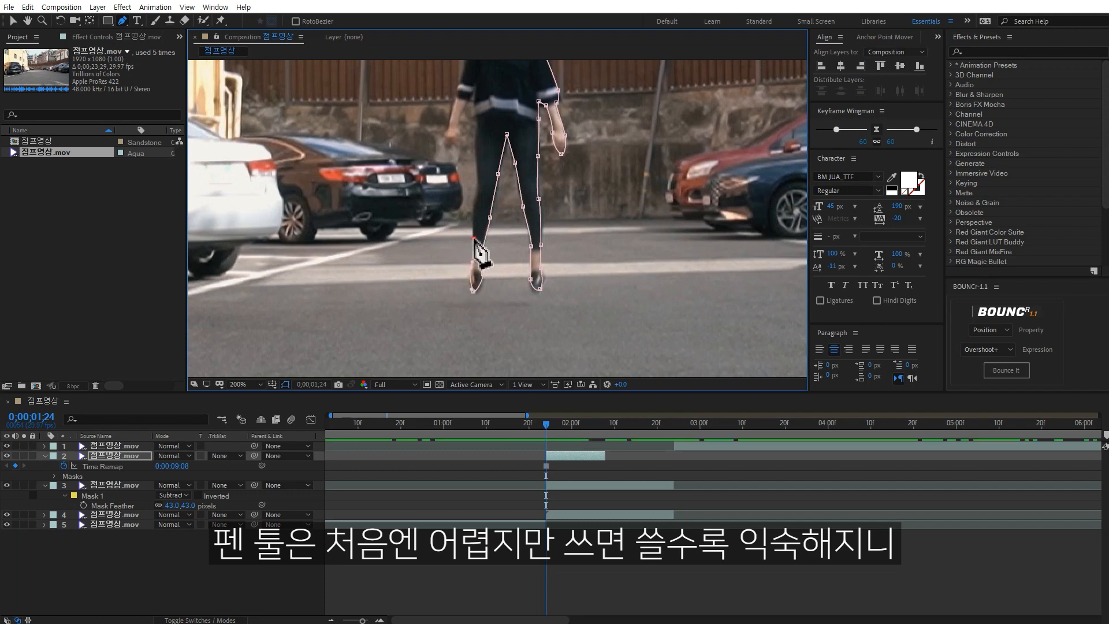
click(474, 238)
drag(475, 206, 477, 186)
click(477, 117)
click(474, 100)
click(475, 83)
click(466, 102)
click(458, 128)
drag(454, 142, 445, 295)
click(453, 268)
click(466, 228)
drag(484, 200, 511, 158)
click(501, 198)
click(515, 156)
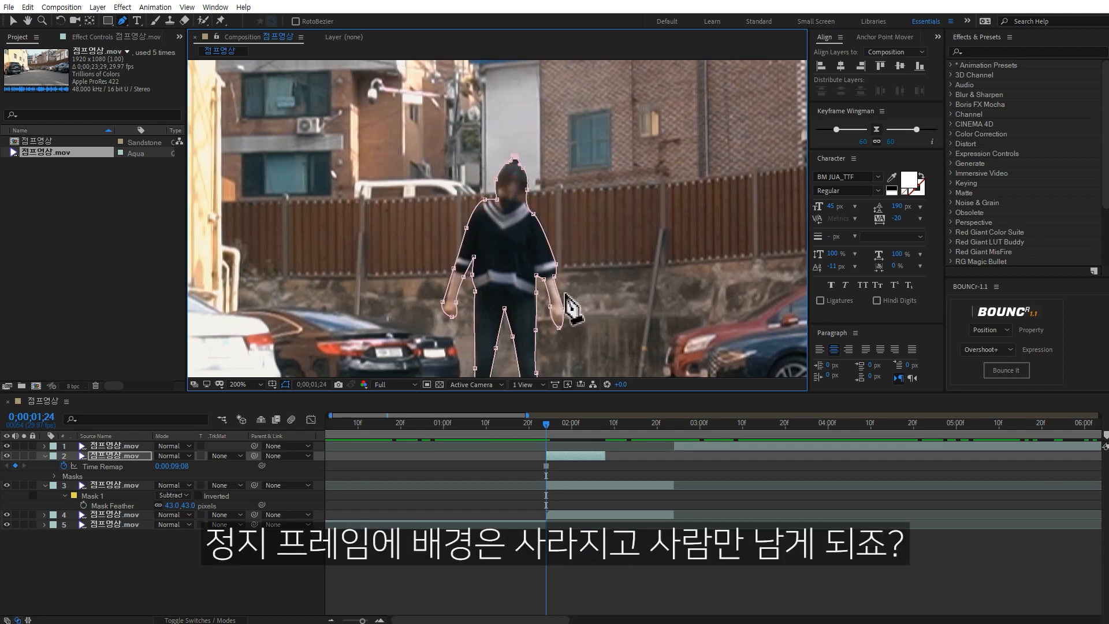
Step: Add a Position keyframe to the masked freeze-frame layer at 0;00;01;24
scroll(569, 299, down, 1)
drag(569, 299, 593, 203)
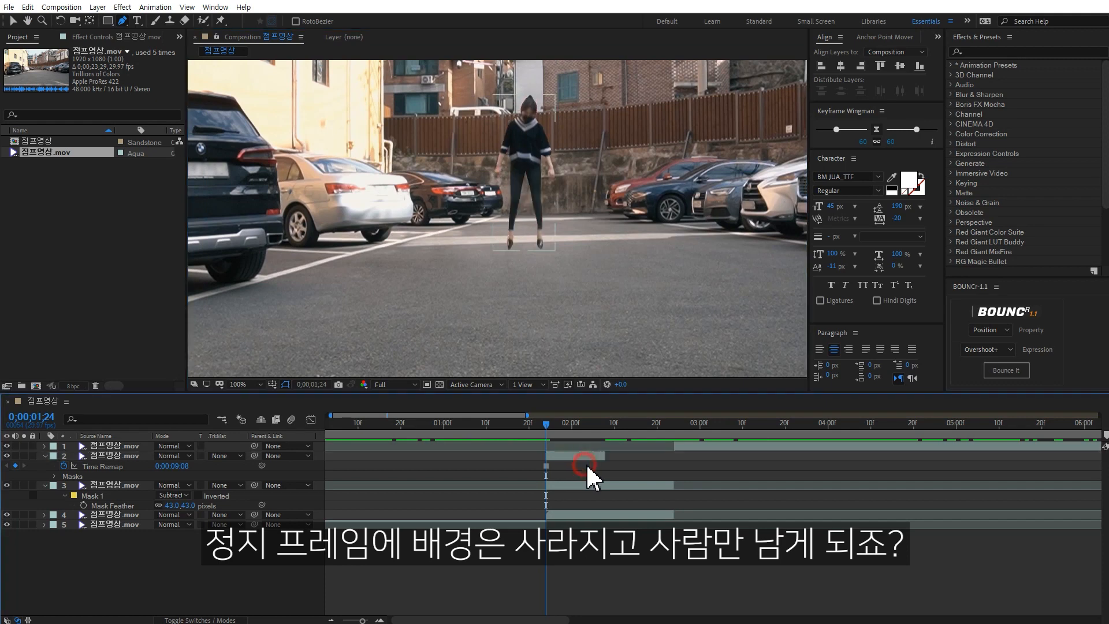
click(590, 455)
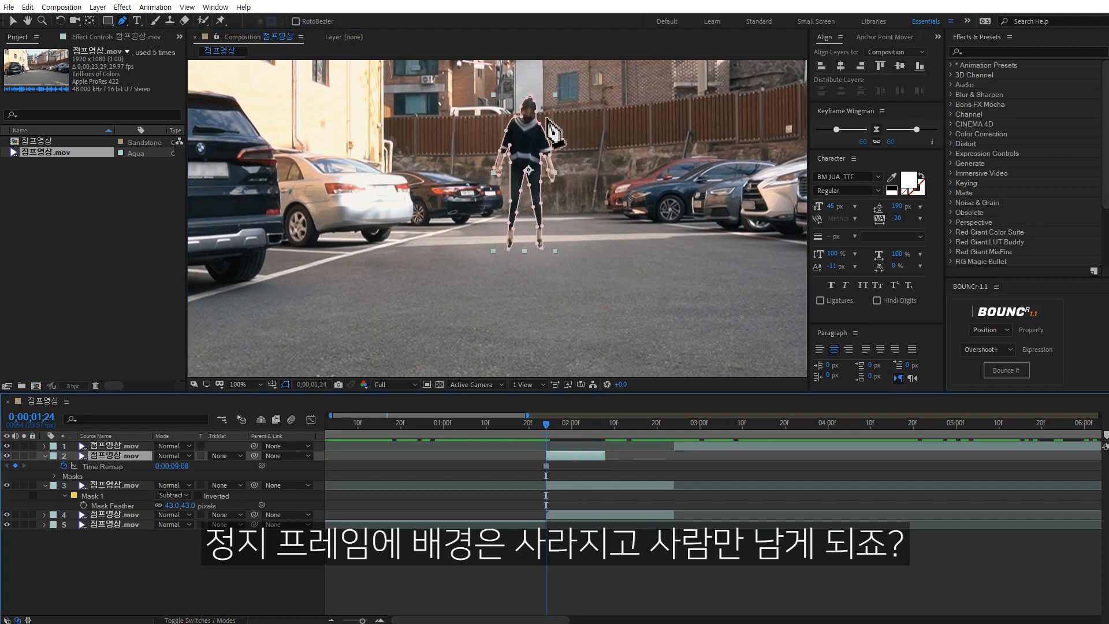
scroll(544, 132, up, 1)
drag(571, 132, 585, 234)
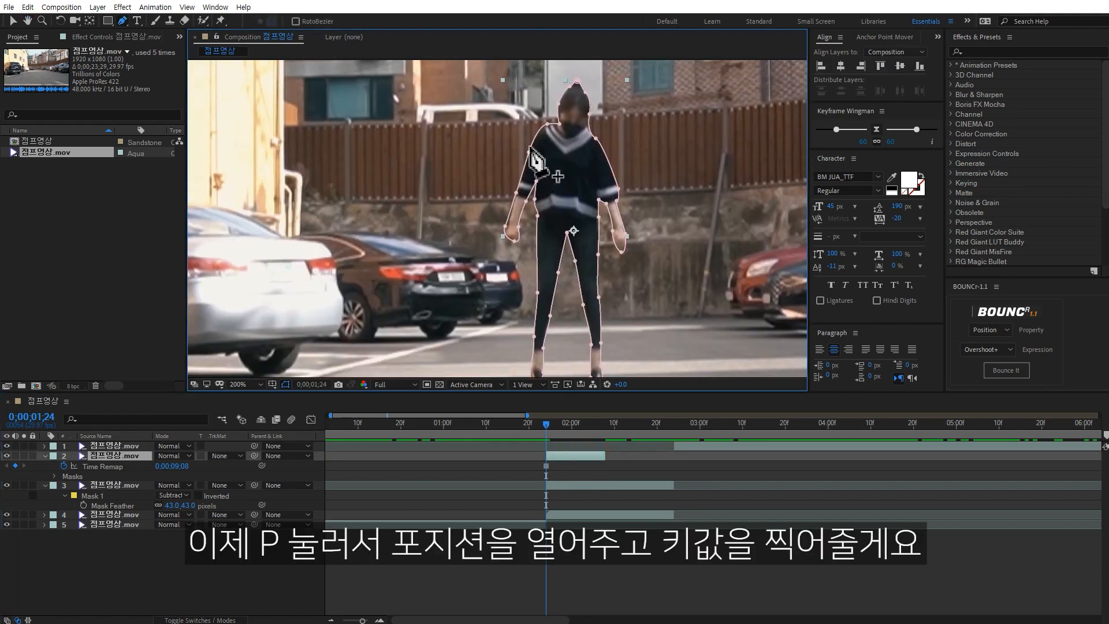
click(641, 462)
click(587, 455)
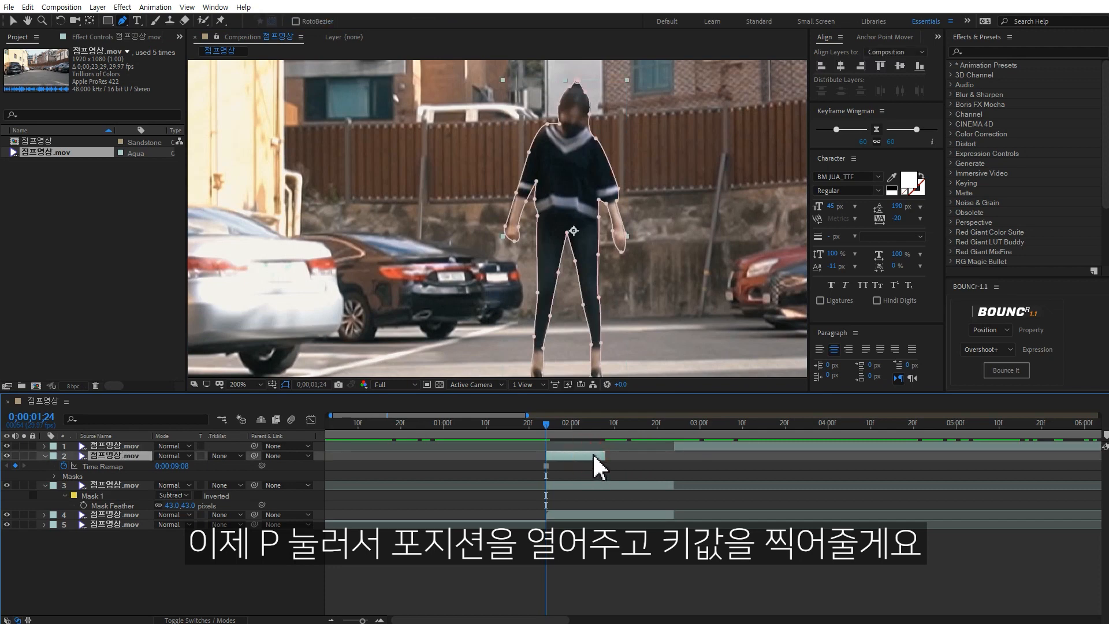
key(p)
click(73, 465)
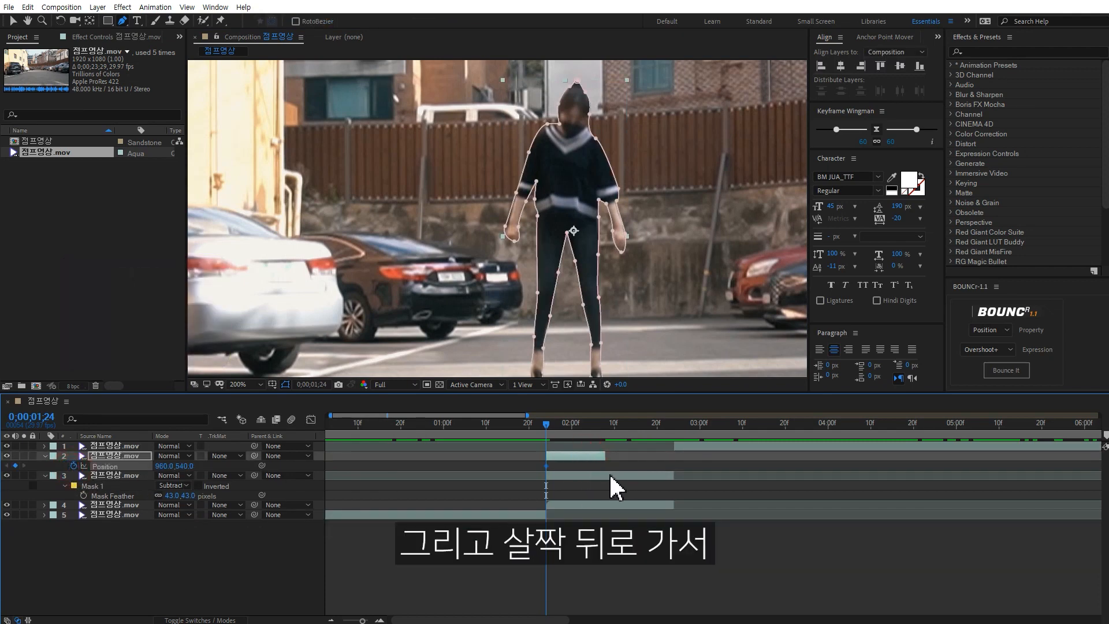
Step: At 0;00;02;04, move the cut-out person straight up out of the frame to Position 960, -204
key(shift+Page_Down)
scroll(606, 291, down, 2)
key(v)
drag(518, 210, 521, 2)
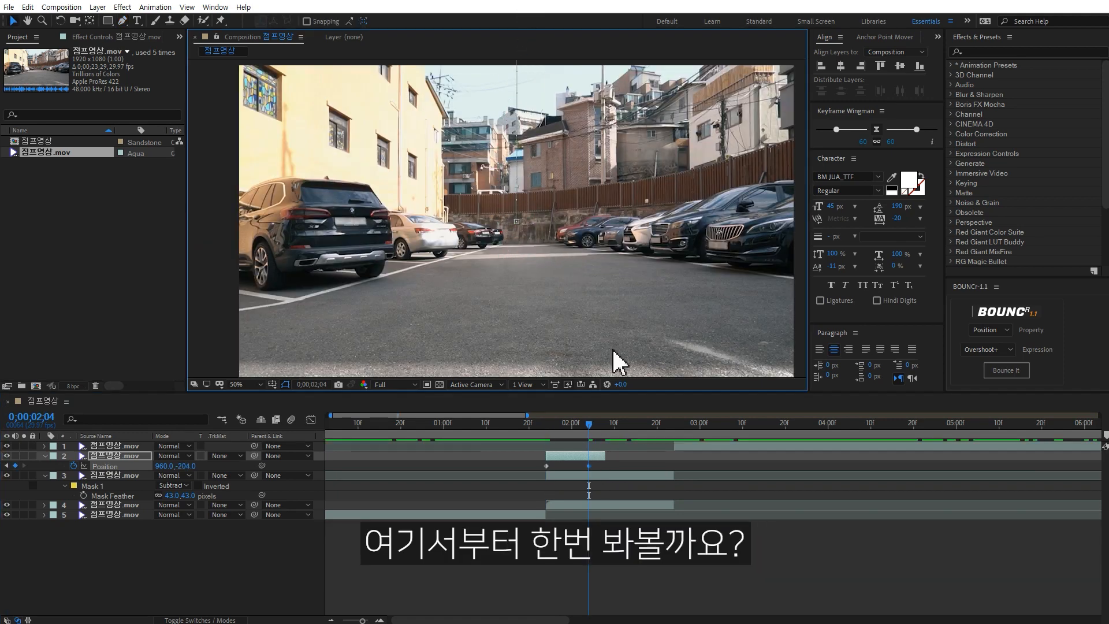
Step: Start the work area at 0;00;01;16 and preview the take-off
click(513, 431)
click(625, 526)
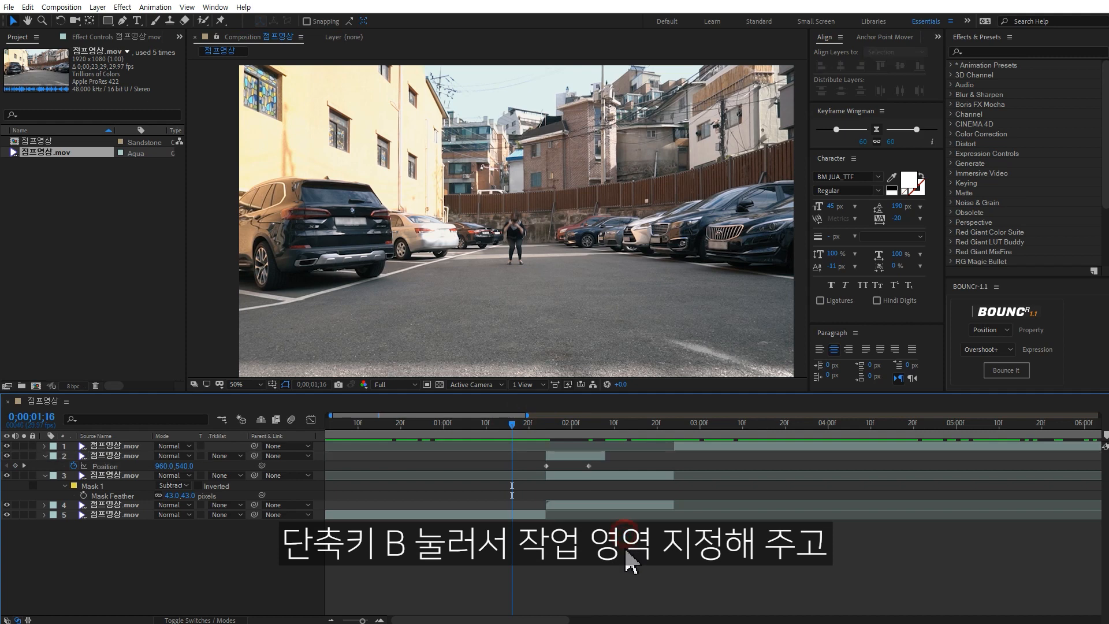
key(b)
key(space)
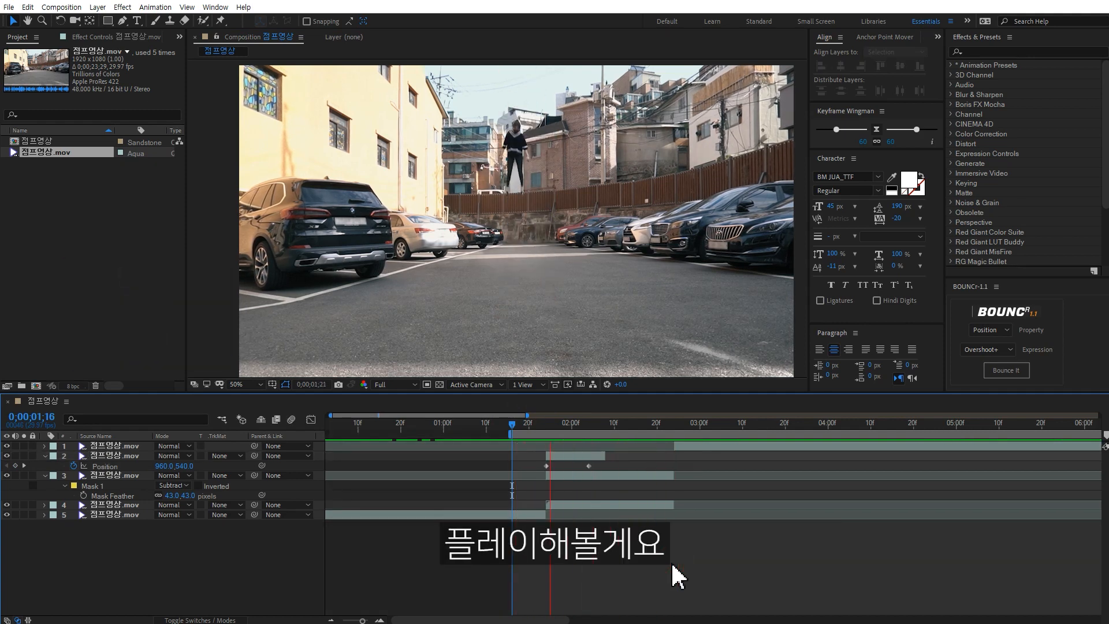
key(space)
Step: Enable motion blur on the flying person's cutout layer and check it at 0;00;01;28
drag(520, 428, 561, 428)
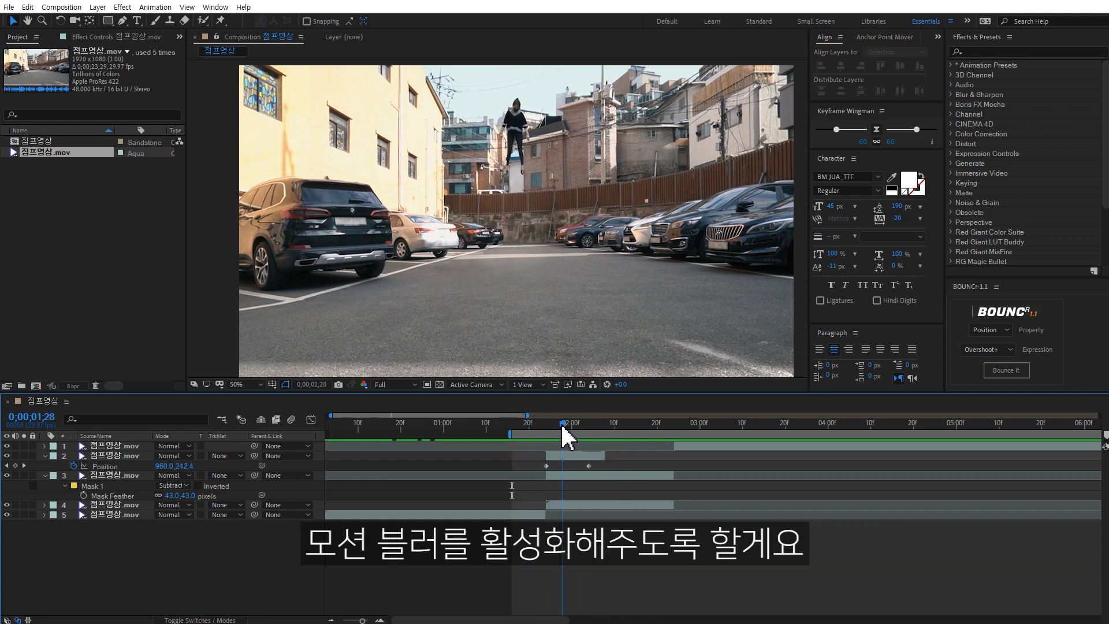
click(568, 456)
key(F4)
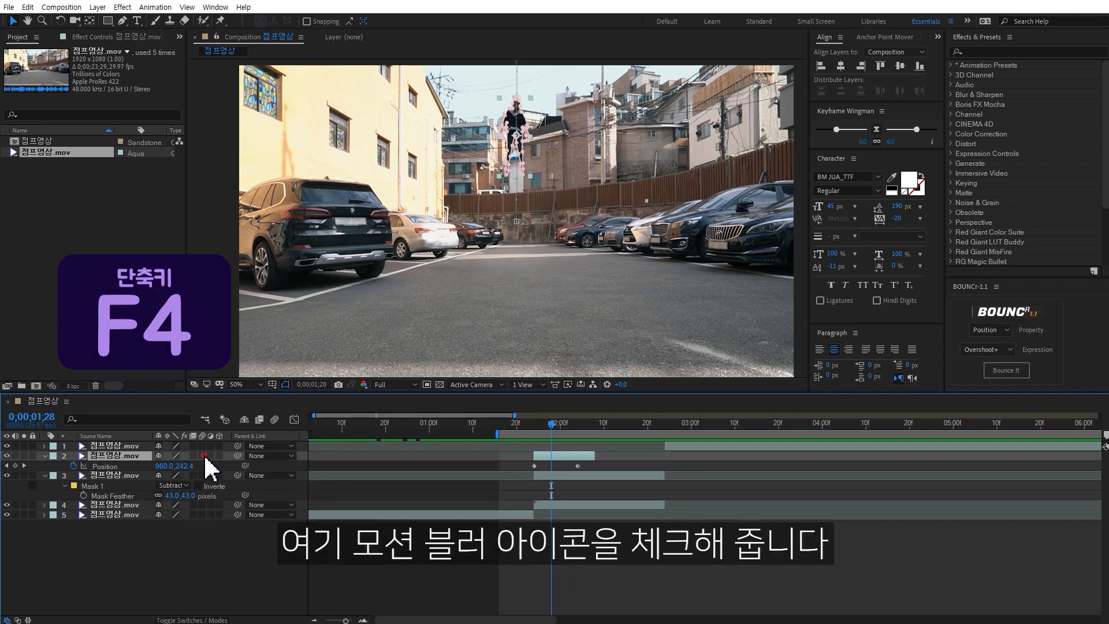
click(202, 456)
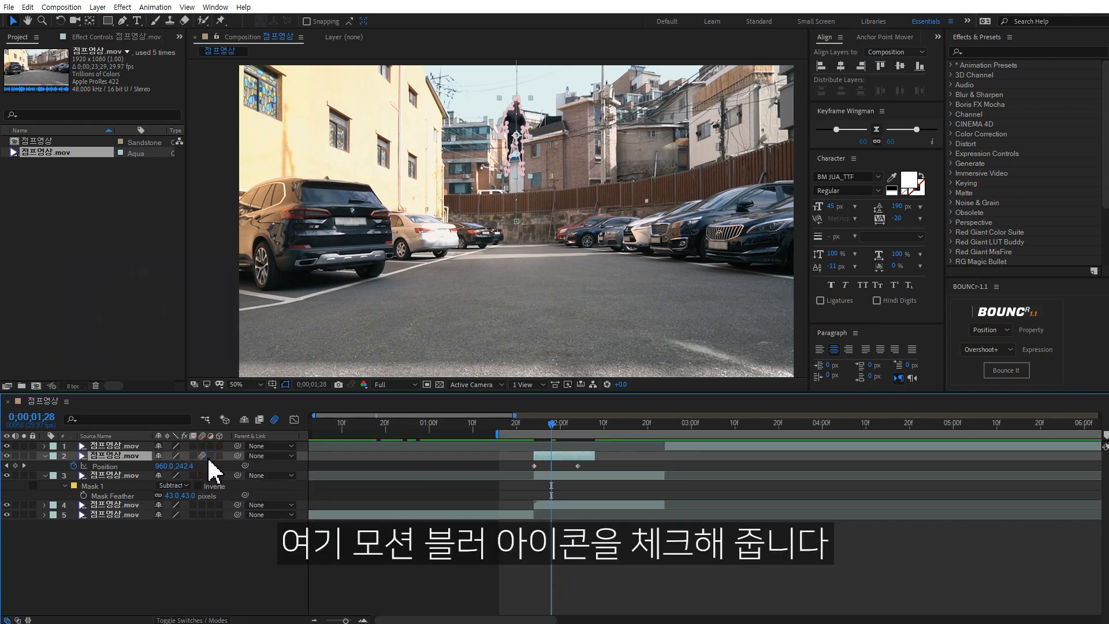
Step: Turn the composition's motion blur off and on again to compare, and preview the blurred take-off
key(F2)
click(275, 420)
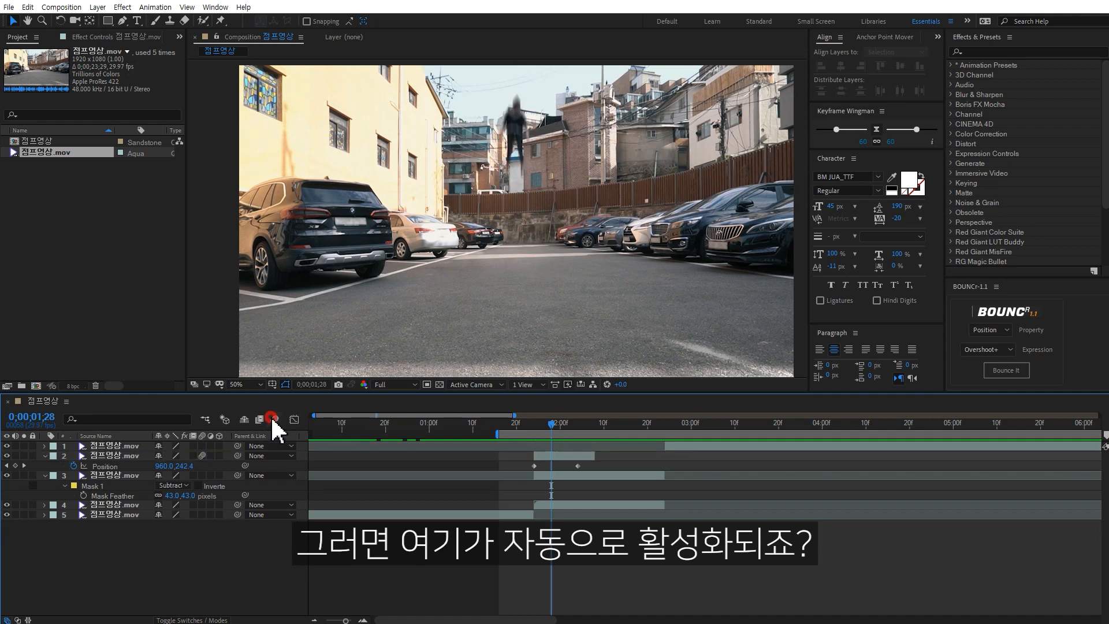
click(275, 420)
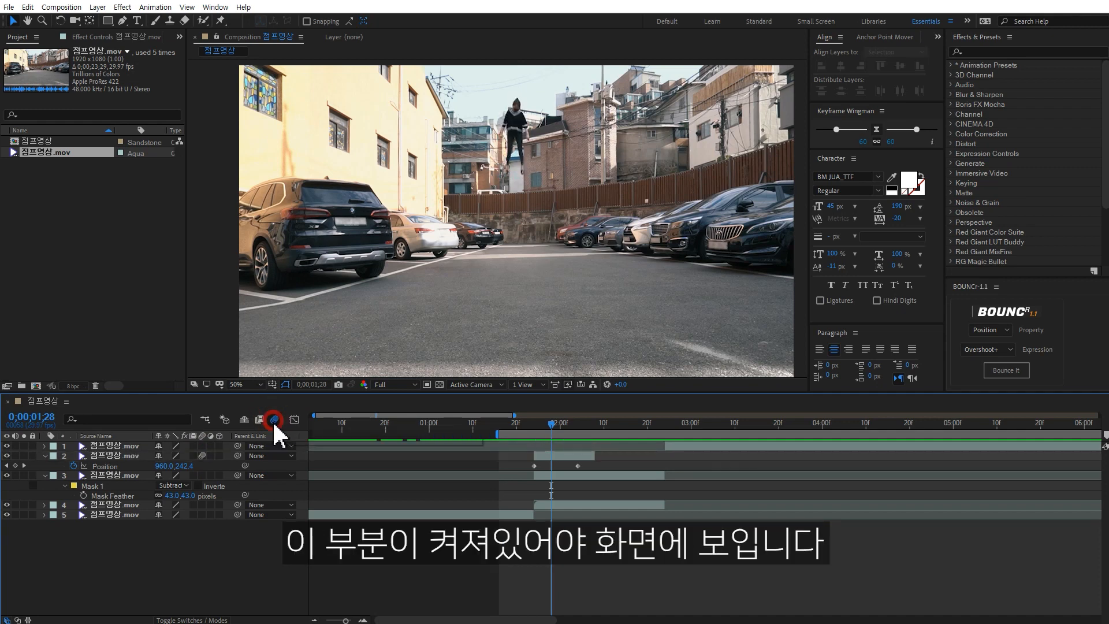
click(656, 569)
key(space)
key(space)
key(space)
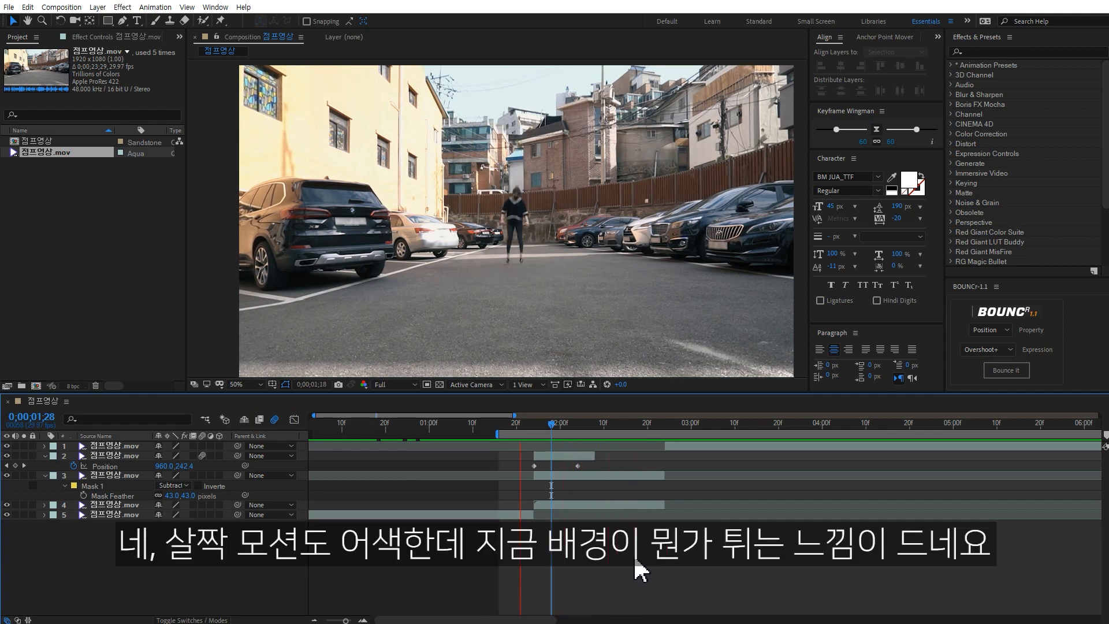
Step: Apply the Levels effect to the background fill layer and darken it with an Output White of 240 at 0;00;01;24
drag(553, 433, 533, 435)
click(554, 502)
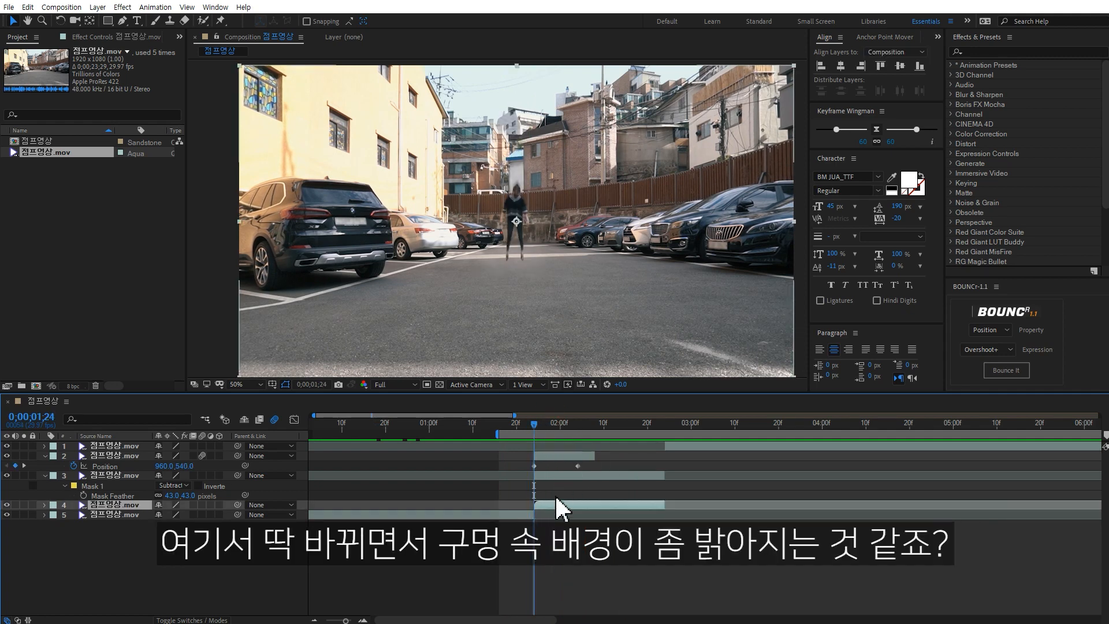
click(1005, 52)
text(level)
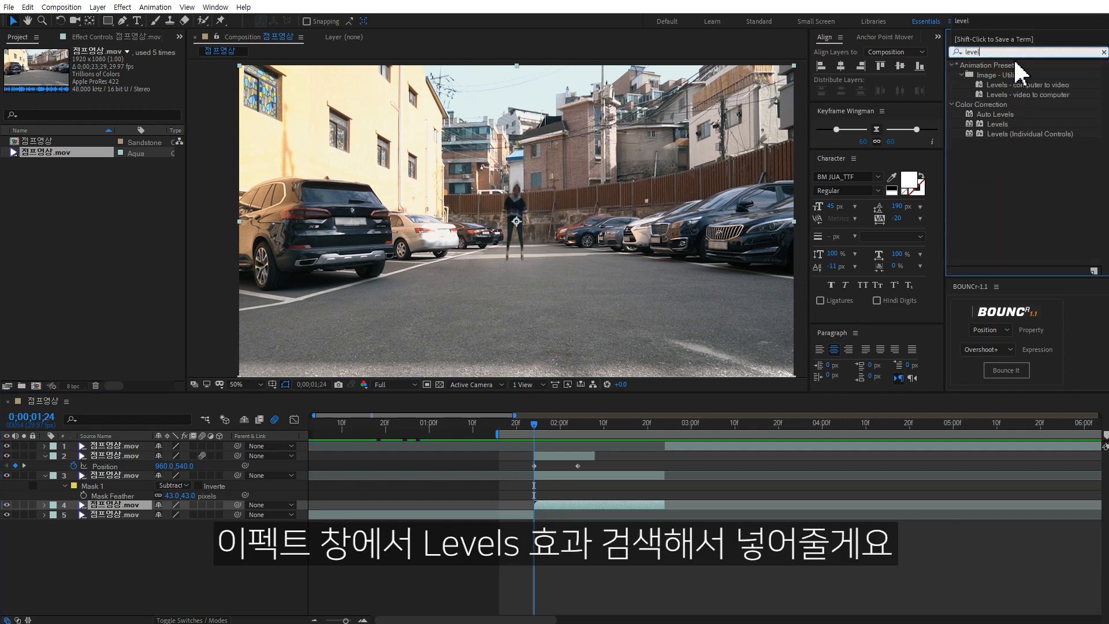
double_click(997, 123)
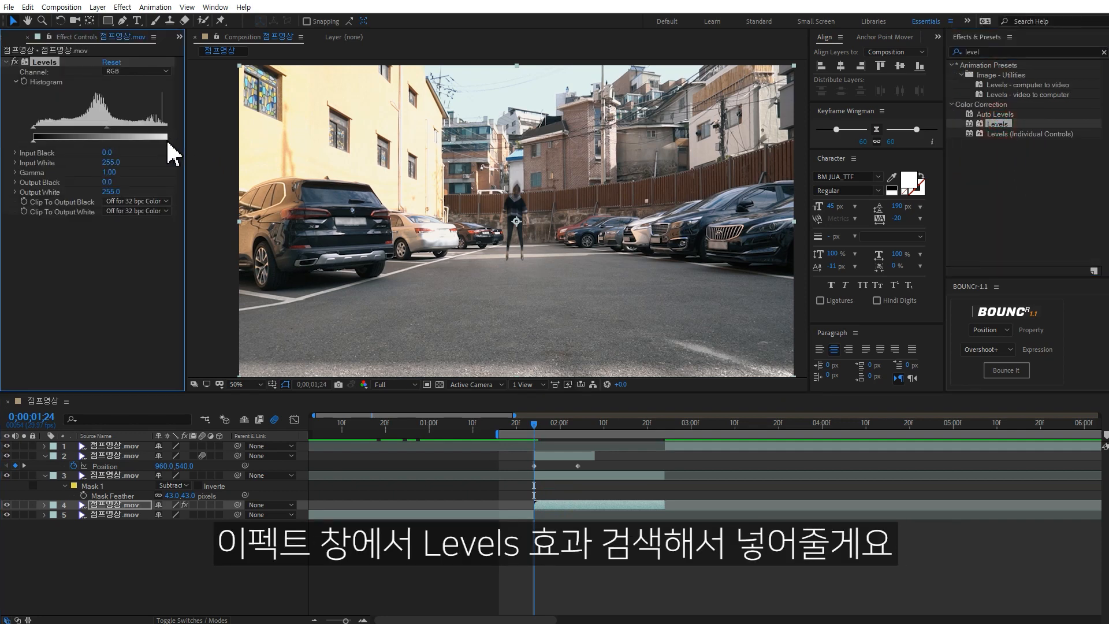
mouse_move(185, 144)
mouse_down()
mouse_move(206, 145)
mouse_move(172, 140)
mouse_up()
click(617, 583)
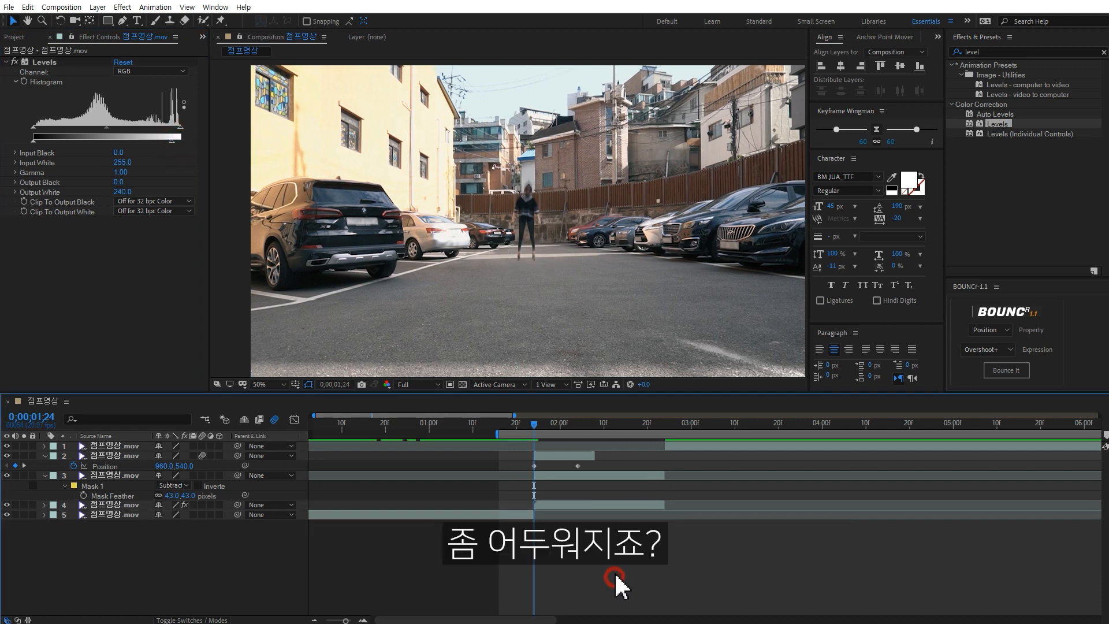
Step: Compare the background brightness on the frames around 0;00;01;24 and play back the take-off
key(Page_Up)
key(Page_Down)
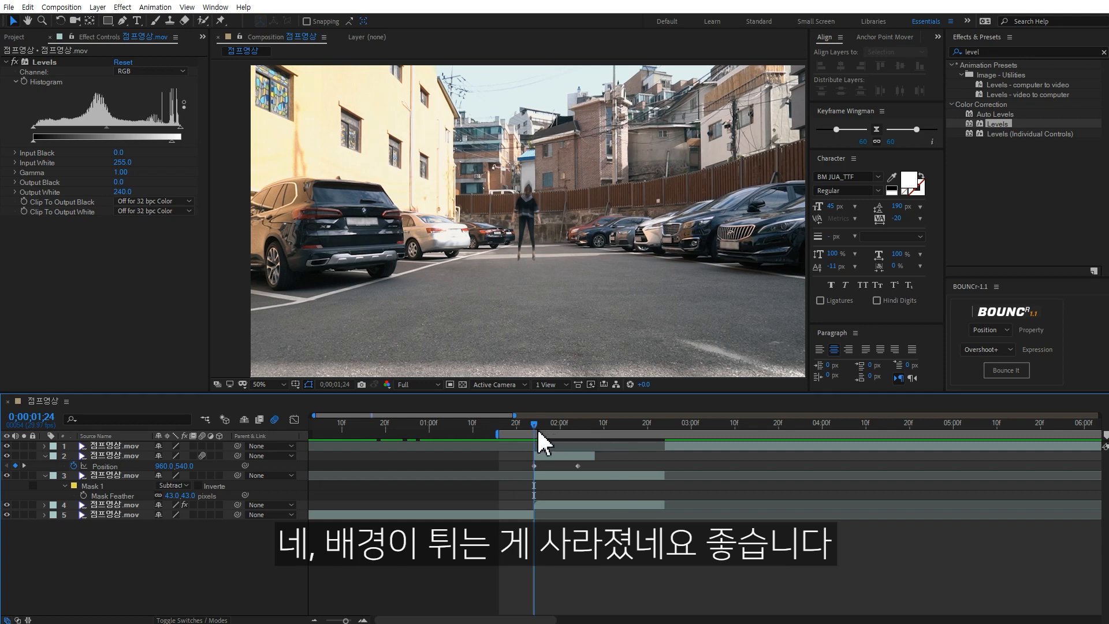
key(space)
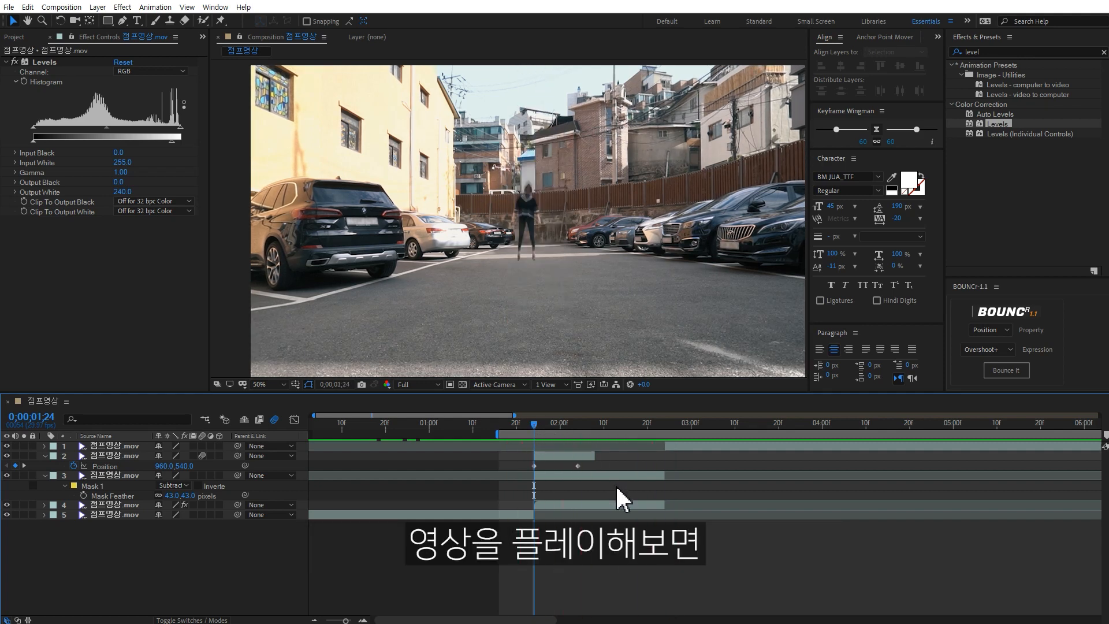
key(space)
Step: Speed up the flight by moving the cutout's end Position keyframe to 0;00;02;02, and preview it
drag(577, 466, 568, 466)
key(space)
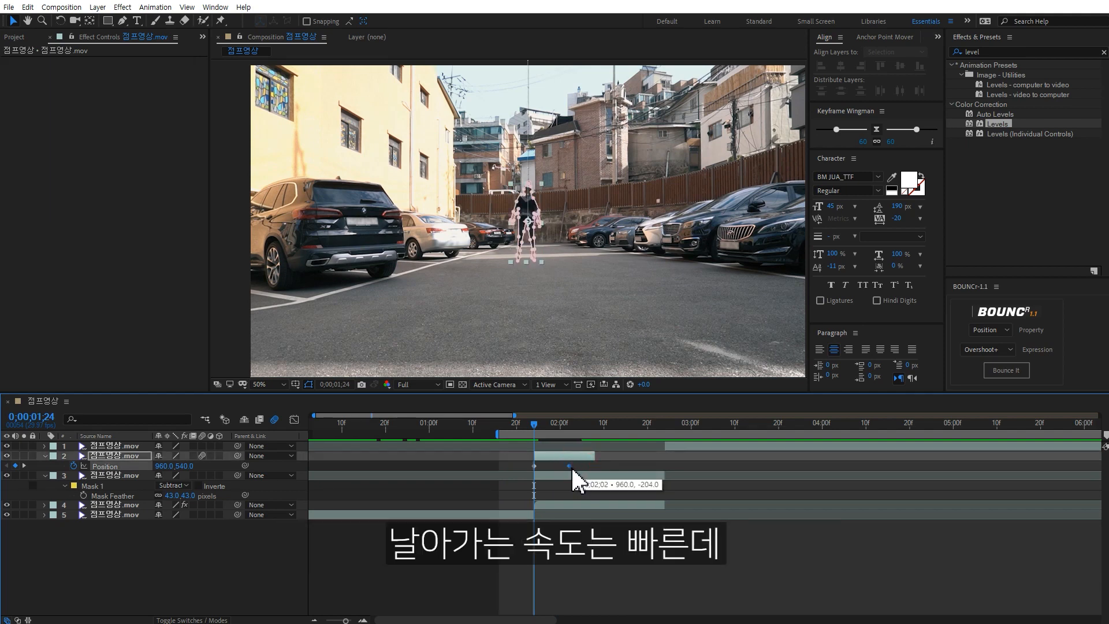
key(space)
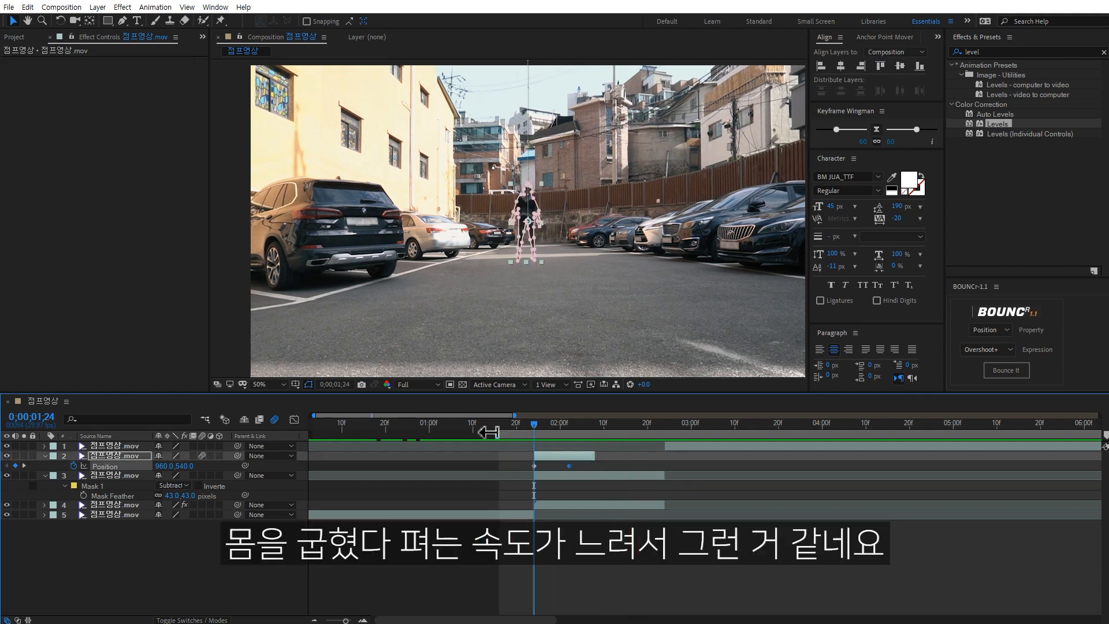
Step: Split the crouching clip on the bottom layer at 0;00;01;11, where the knees start to straighten
click(417, 424)
drag(419, 426, 469, 420)
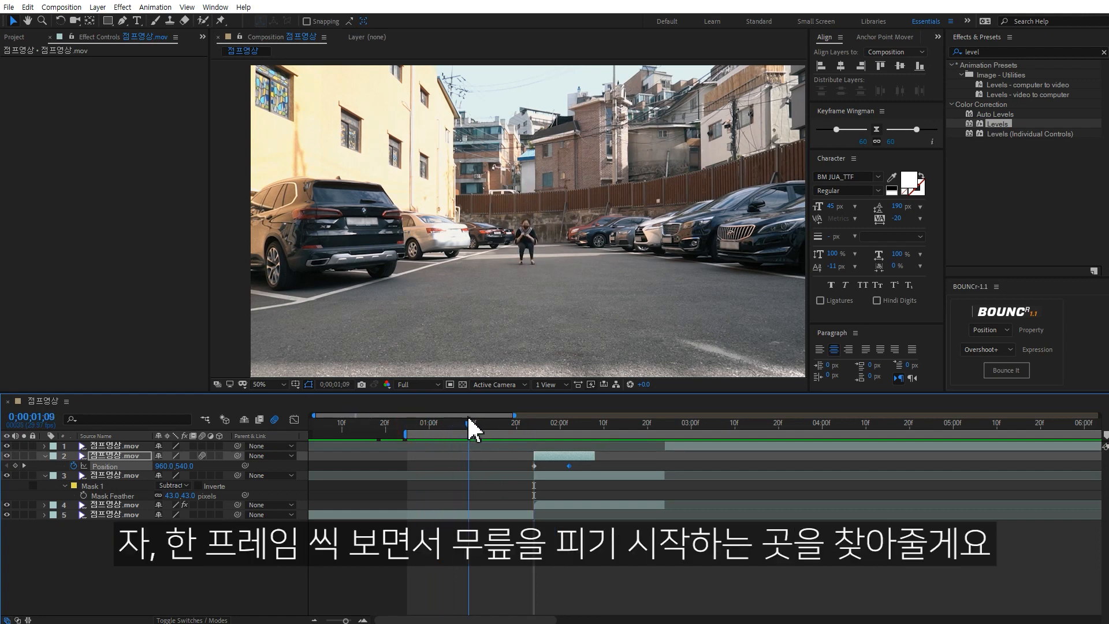
key(Page_Down)
key(Page_Down)
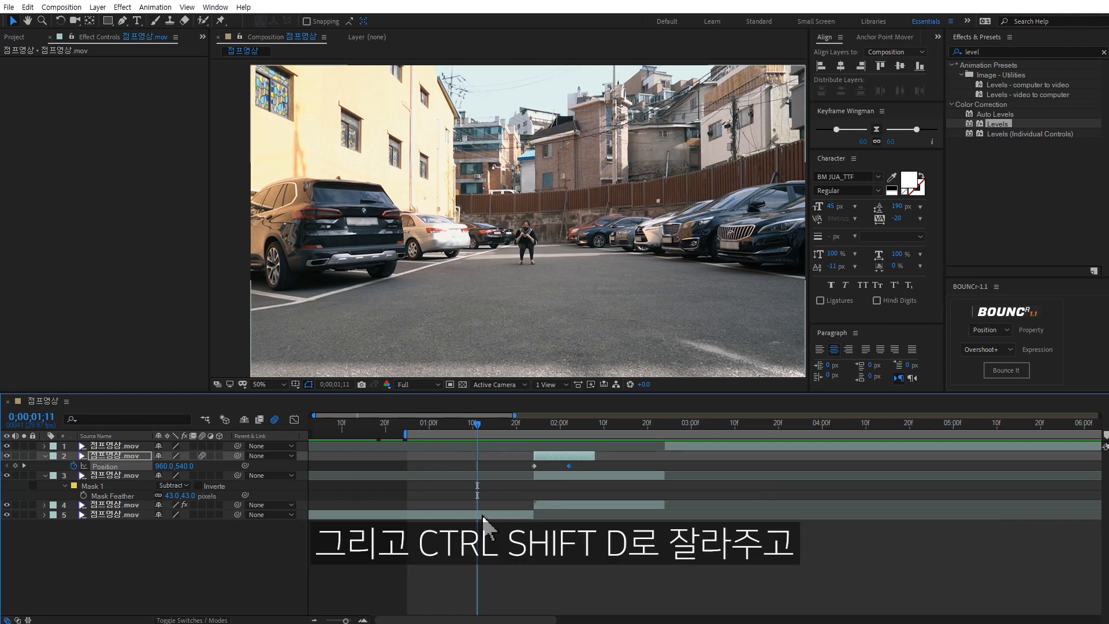
click(484, 514)
key(ctrl+shift+d)
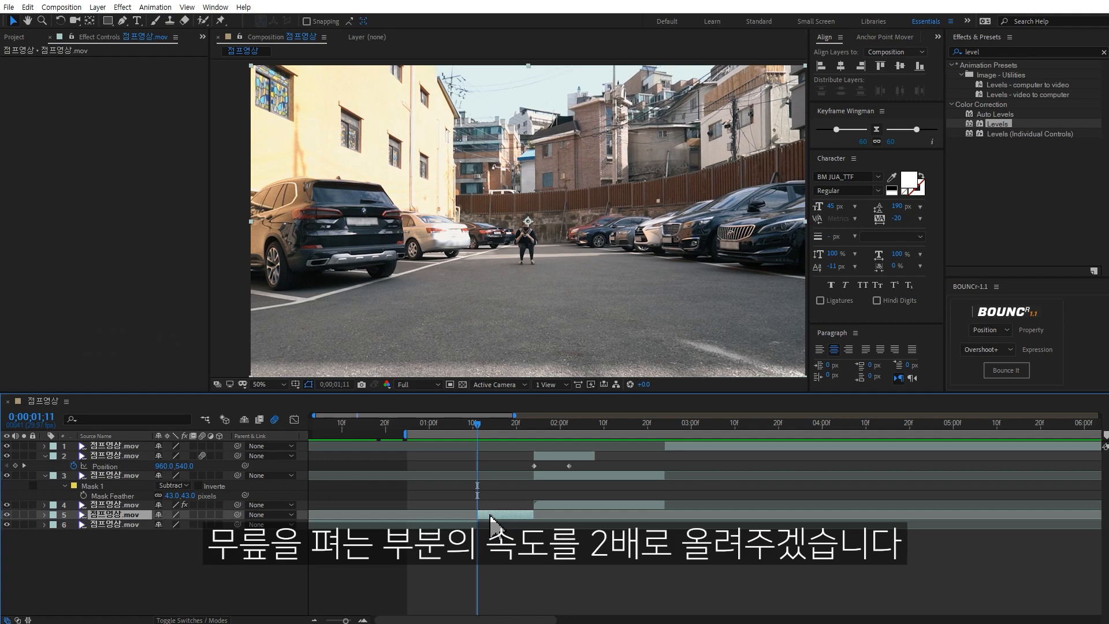
Step: Double the speed of the split-off knee-straightening clip with a Time Stretch factor of 50
right_click(490, 516)
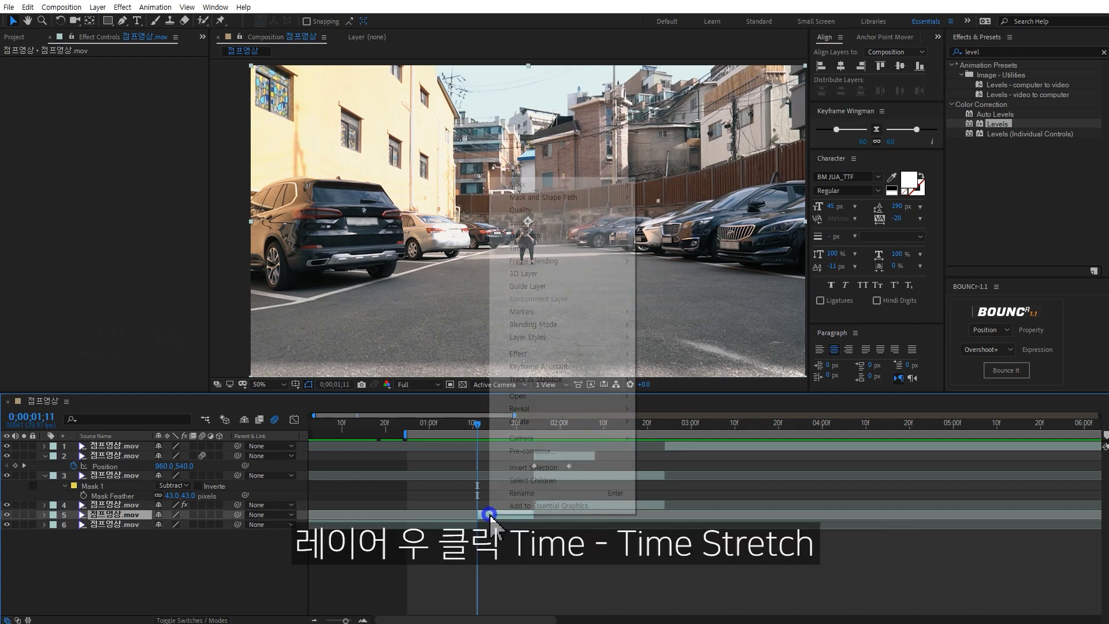
click(556, 252)
click(696, 274)
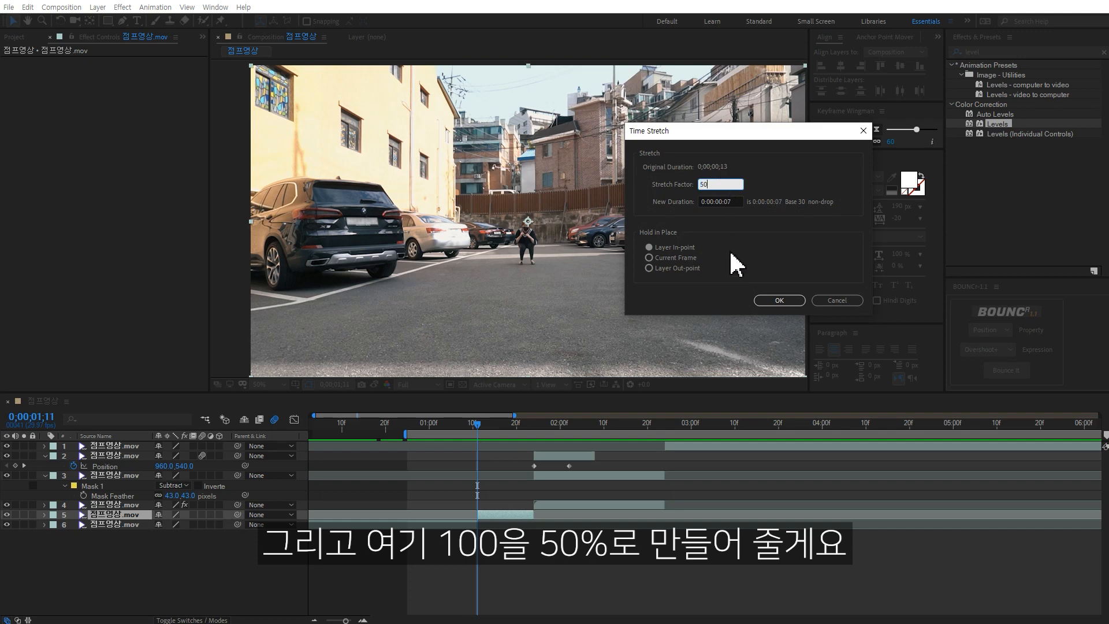
click(774, 300)
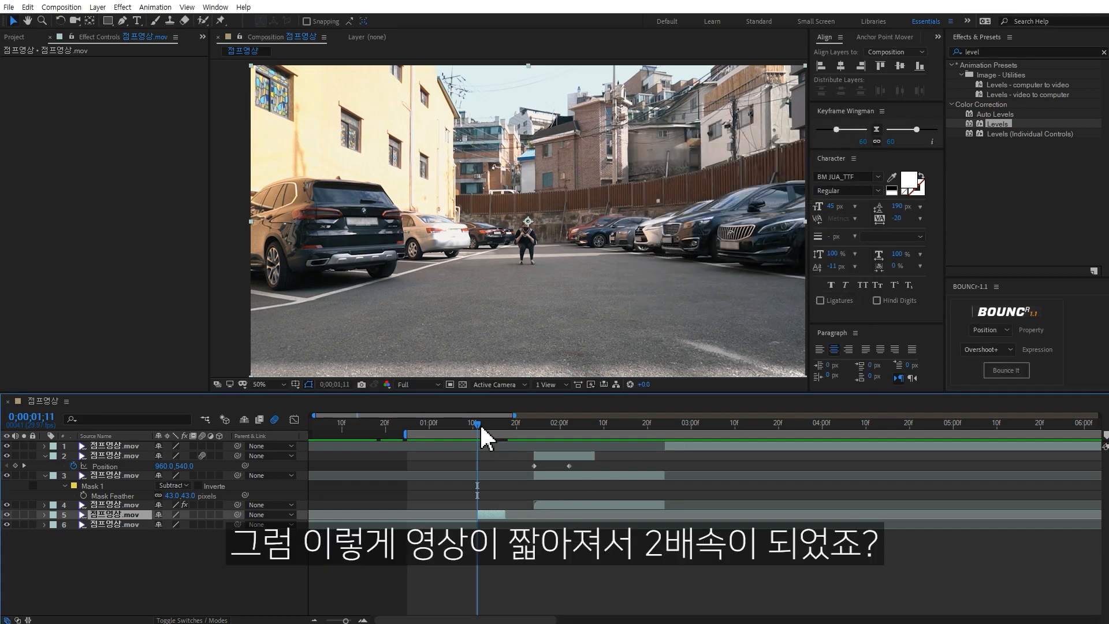
Step: Shift the four following clips earlier together to close the gap after the shortened clip, and preview the take-off
click(574, 505)
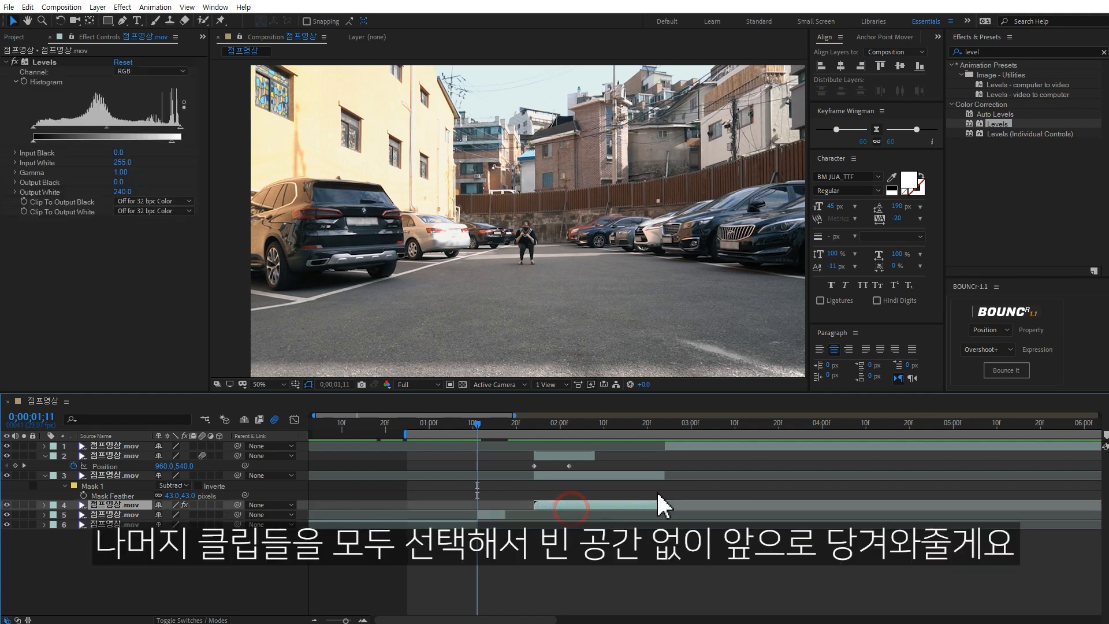
shift+click(715, 446)
drag(549, 501, 518, 502)
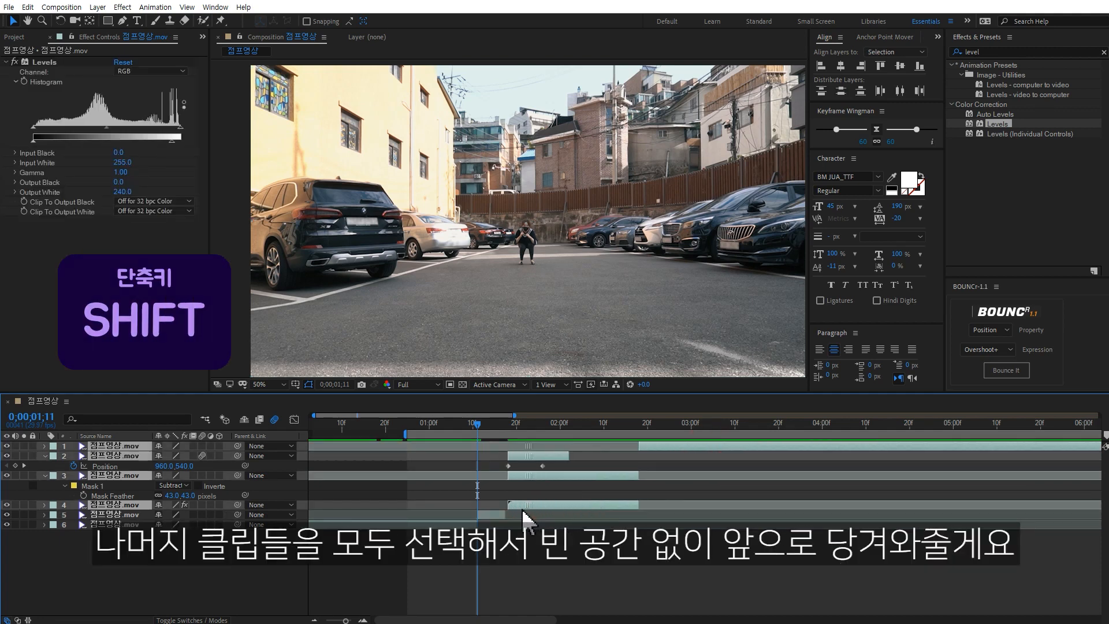
click(615, 581)
key(space)
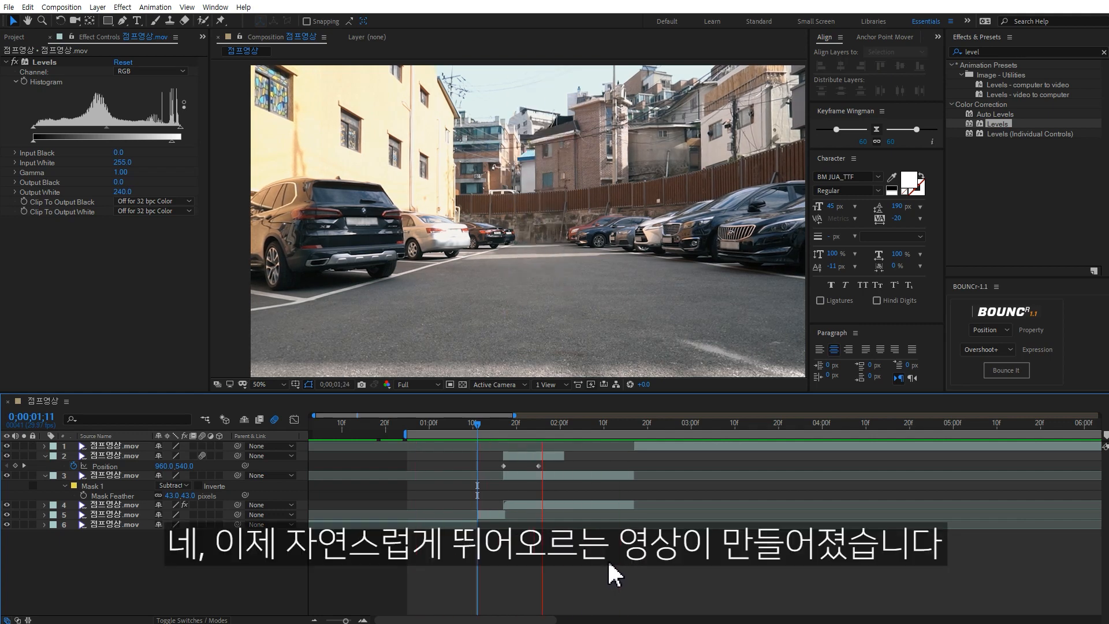
key(space)
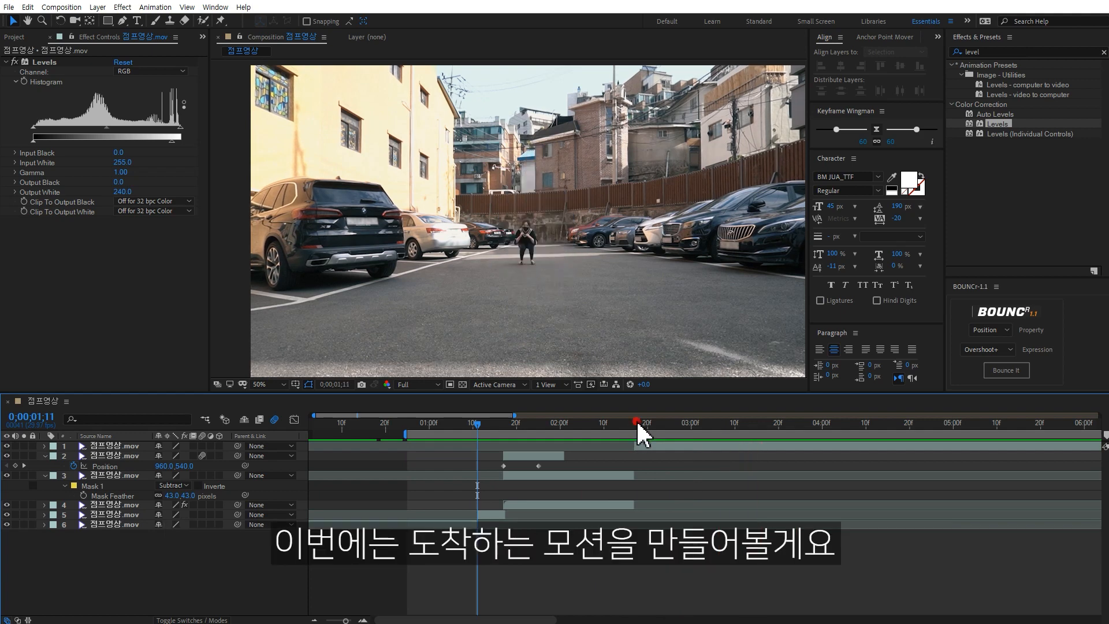
Step: Duplicate the landing clip and apply Freeze Frame to the copy at 0;00;02;17
click(636, 424)
drag(635, 424, 634, 424)
click(649, 446)
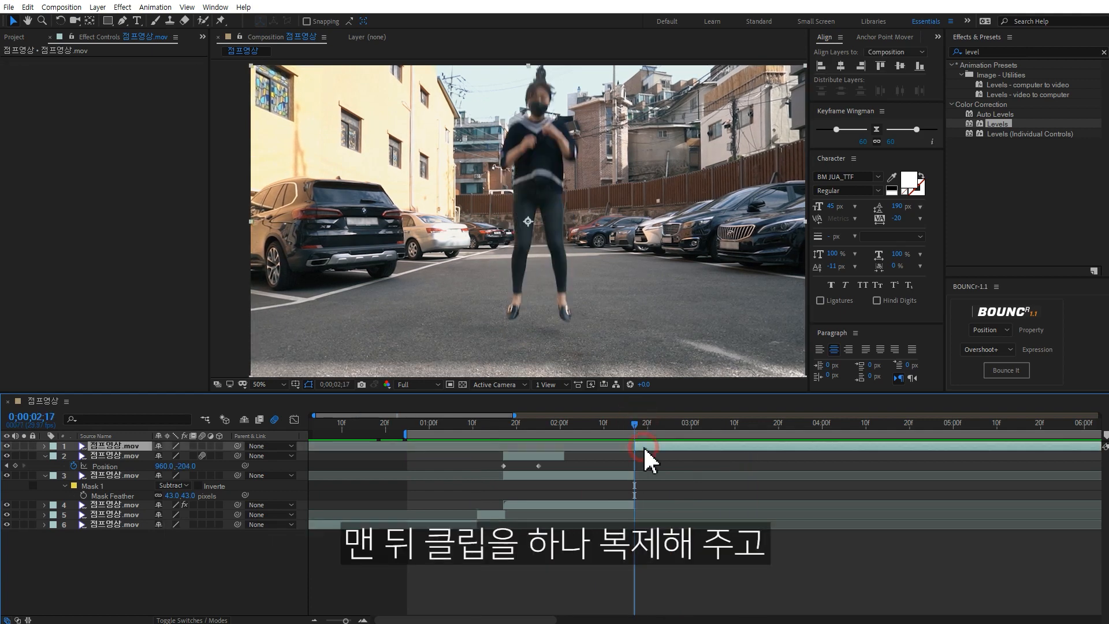
key(ctrl+d)
right_click(646, 444)
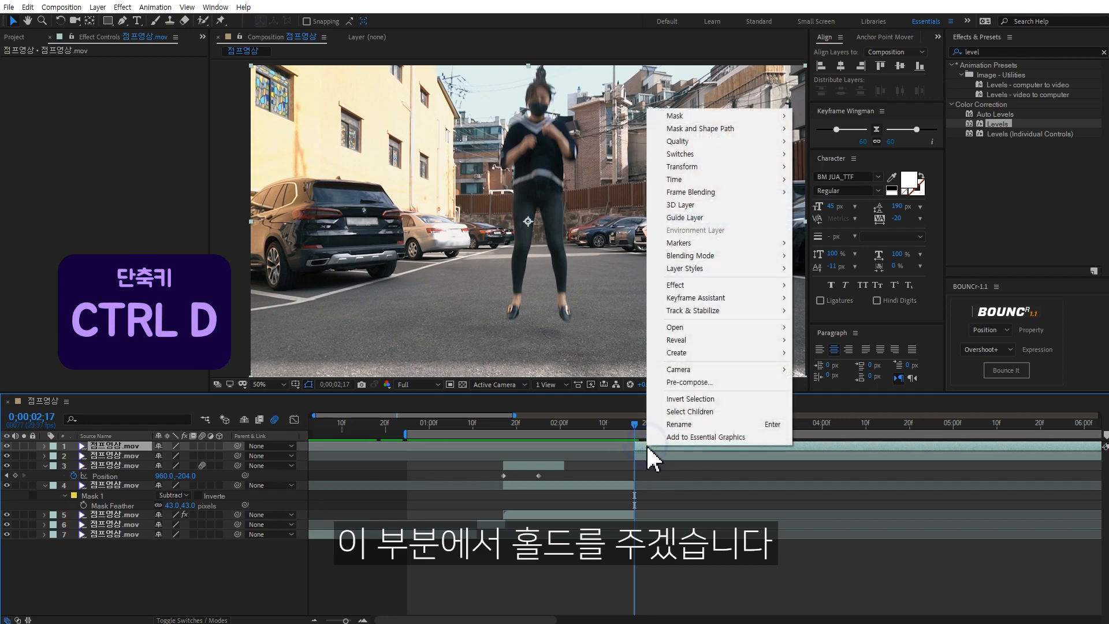
click(710, 179)
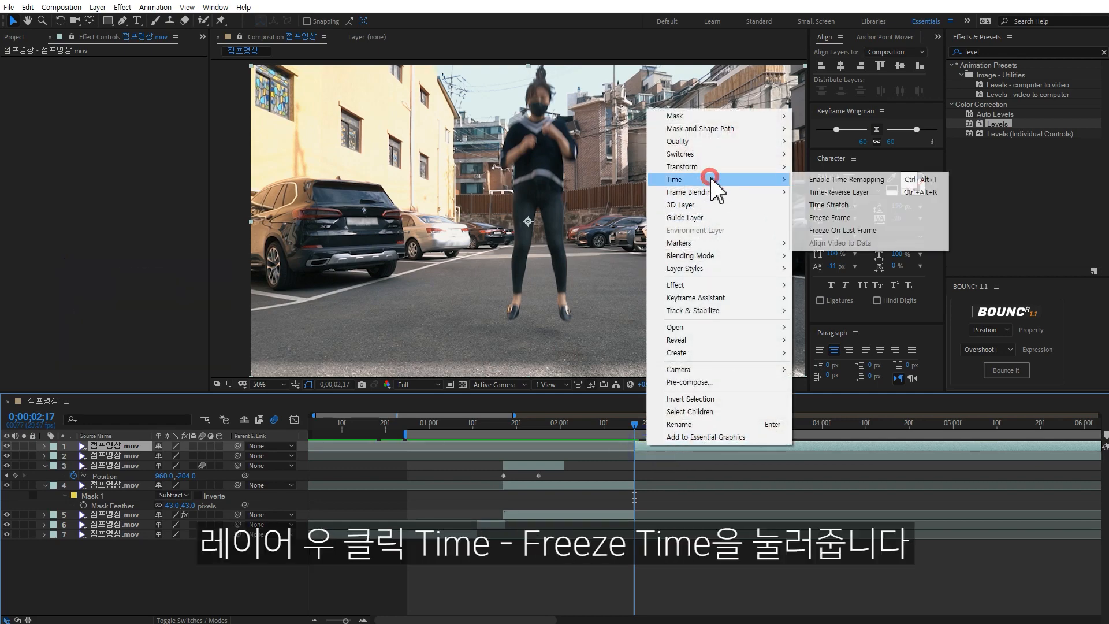
click(843, 218)
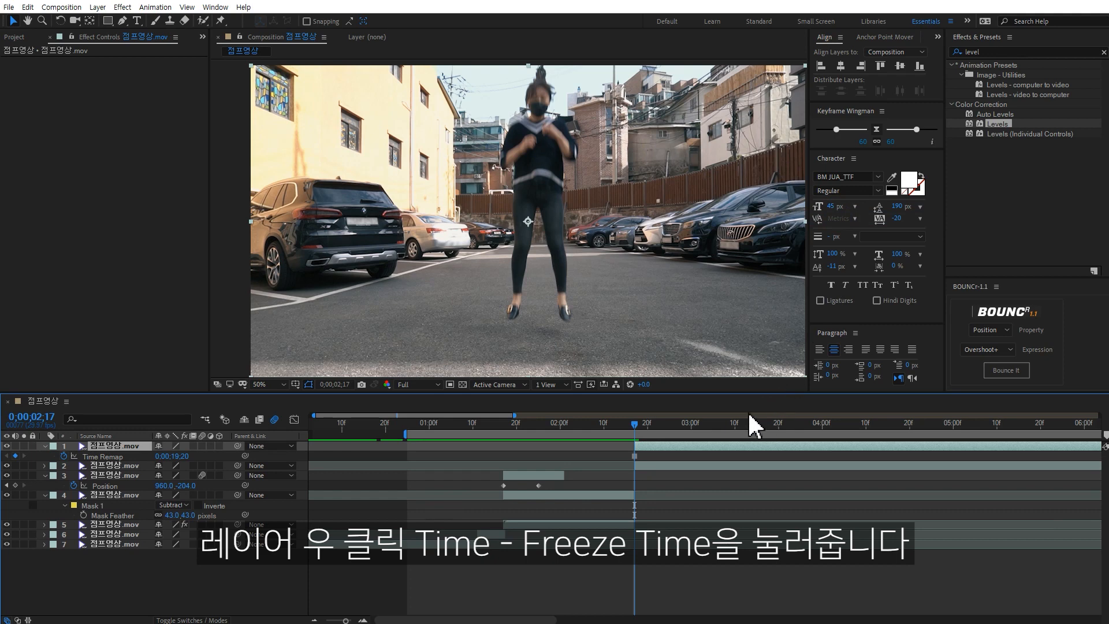
Step: Extend the frozen clip's start about nine frames earlier, split it at 0;00;02;17 and delete the part after the split
drag(636, 448, 596, 448)
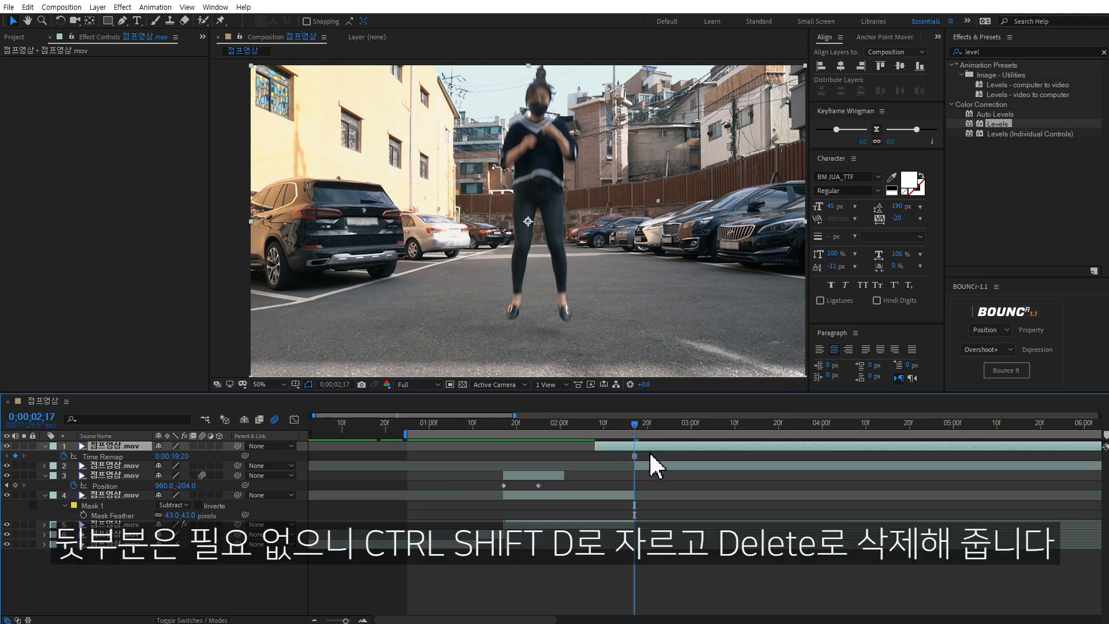
key(ctrl+shift+d)
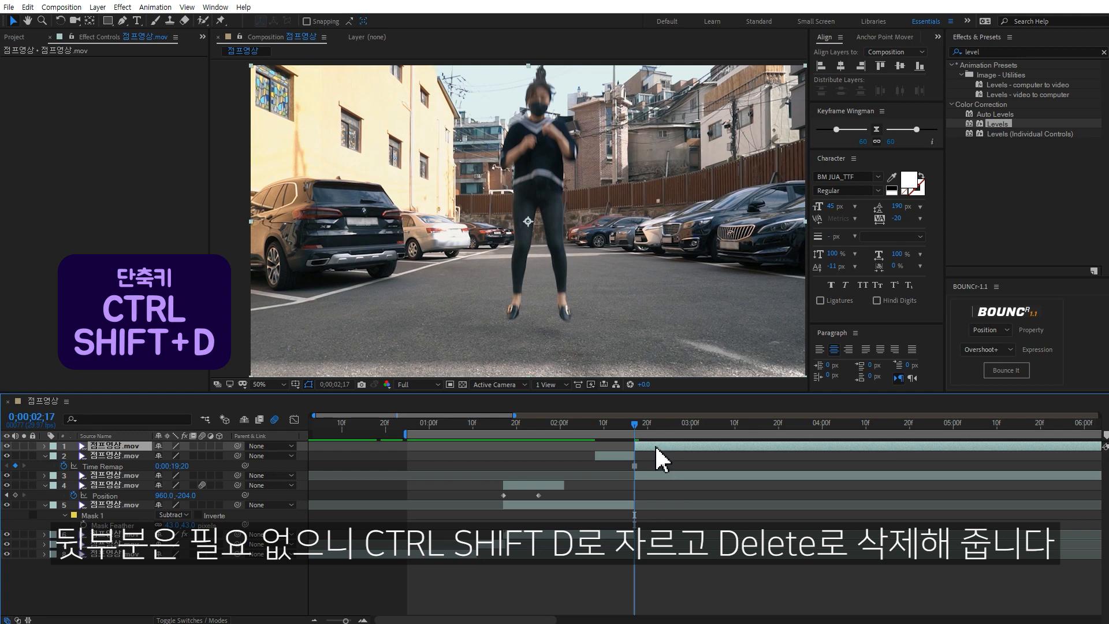
key(Delete)
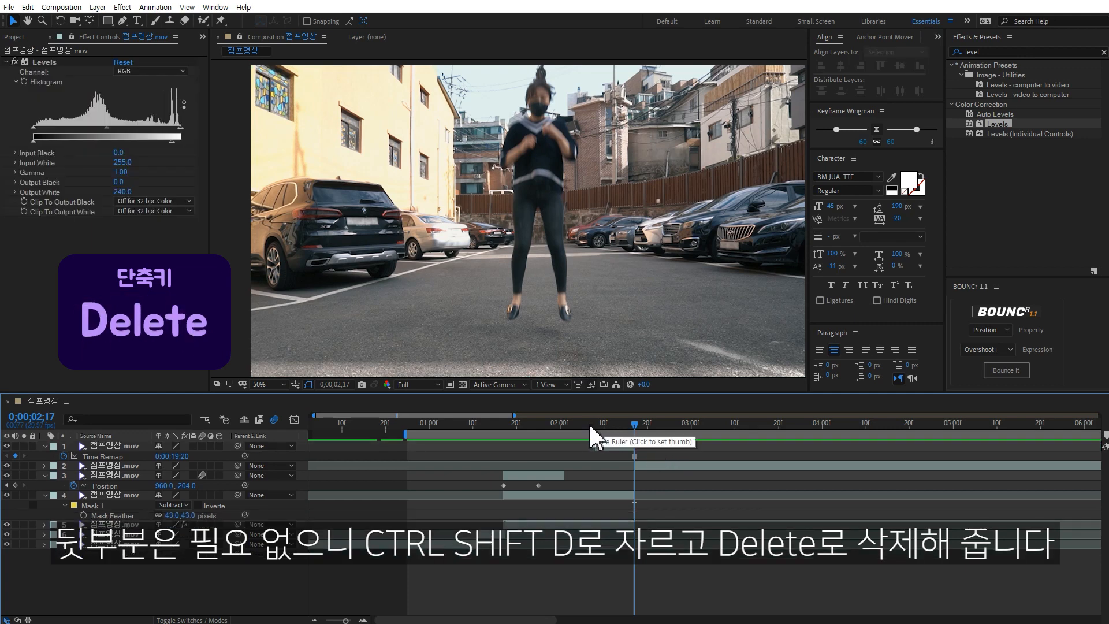
Step: Cut out the jumping person in the frozen clip with a closed Pen tool mask around the whole body at 0;00;02;14
click(616, 426)
click(620, 425)
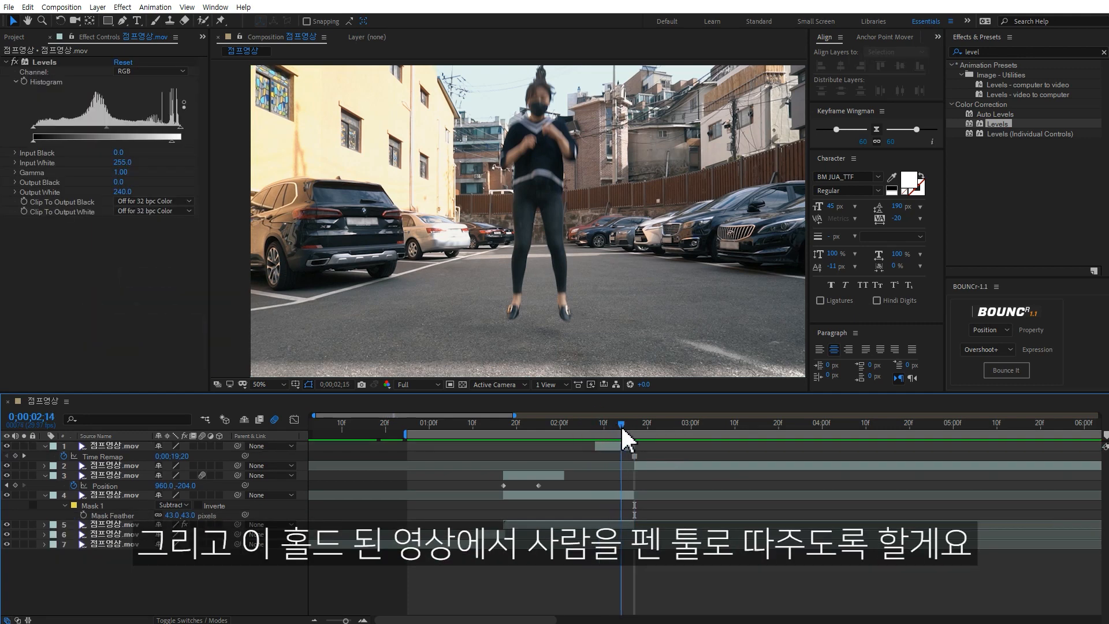
click(627, 444)
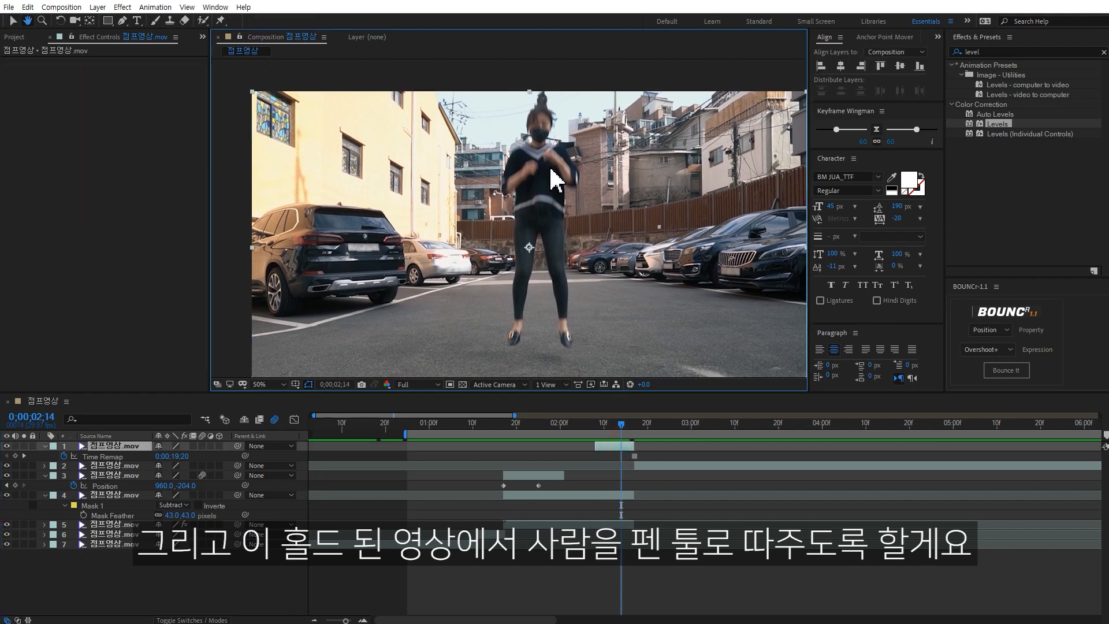
scroll(507, 166, up, 2)
scroll(580, 223, down, 2)
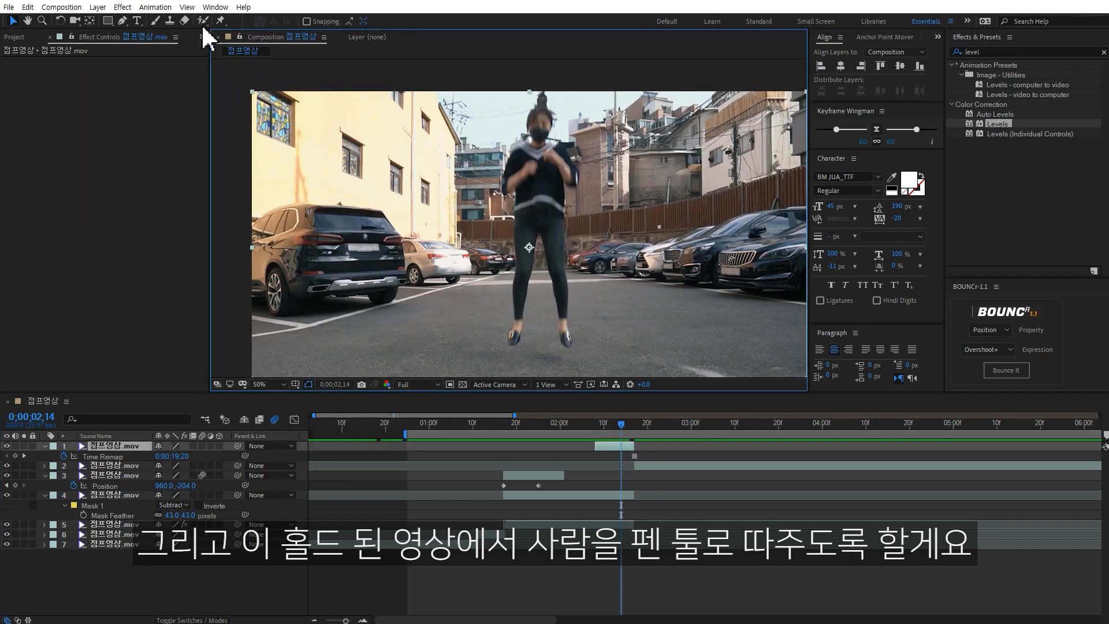
click(121, 20)
click(543, 92)
click(555, 148)
click(576, 169)
click(574, 187)
click(563, 177)
click(563, 208)
click(563, 230)
click(565, 264)
click(568, 295)
click(569, 331)
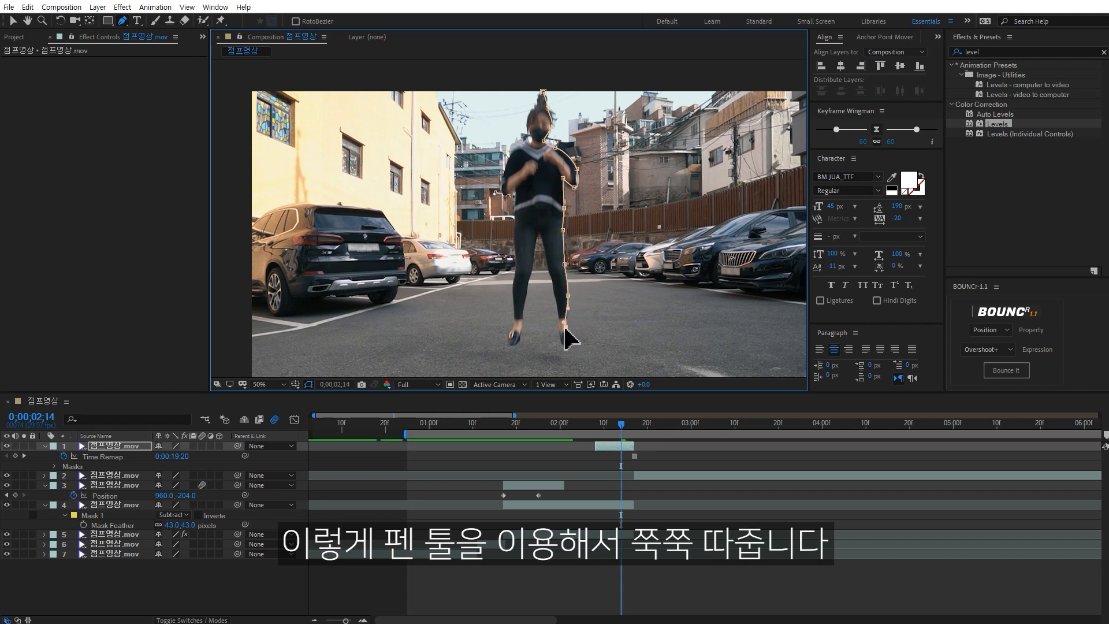
click(569, 349)
click(558, 329)
drag(555, 302, 554, 297)
click(552, 278)
click(545, 249)
click(539, 230)
click(532, 260)
click(527, 287)
click(522, 318)
click(511, 334)
click(514, 285)
click(516, 264)
click(515, 242)
click(515, 220)
click(506, 194)
click(503, 182)
click(509, 156)
click(523, 144)
click(532, 141)
click(528, 130)
click(530, 110)
click(543, 93)
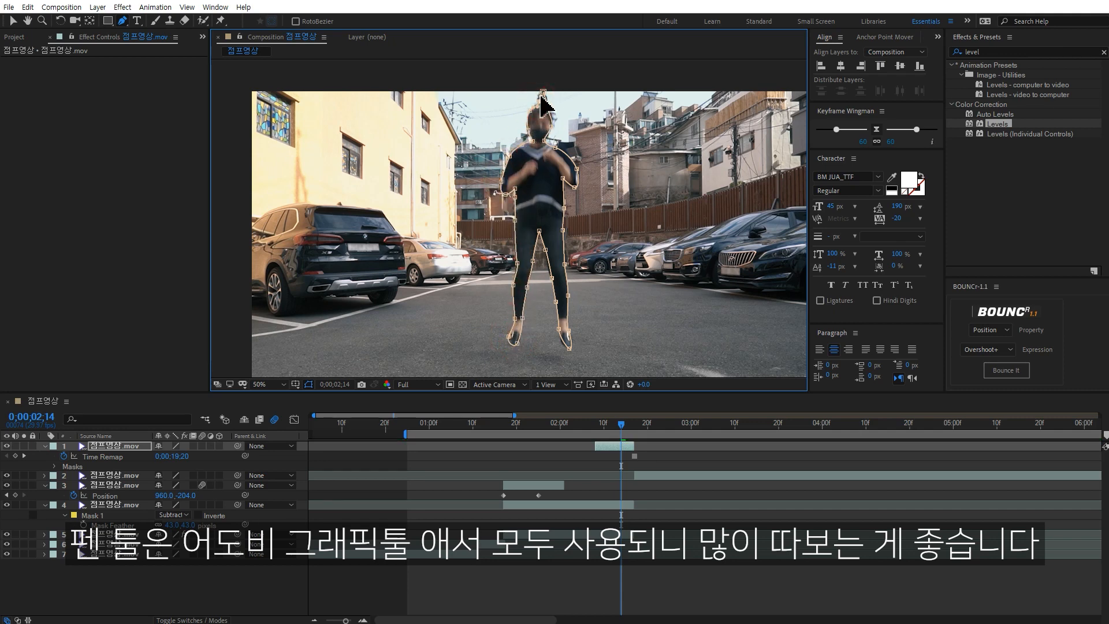
click(698, 597)
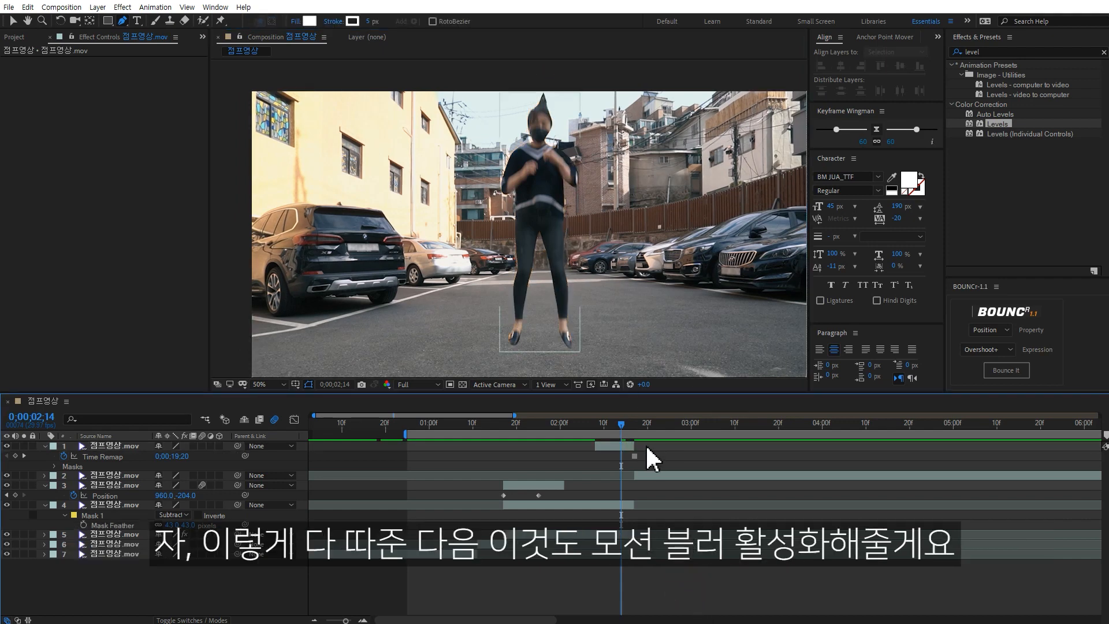
Step: Enable motion blur on the frozen cutout layer and set a Position keyframe for the landing point at 0;00;02;17
click(628, 447)
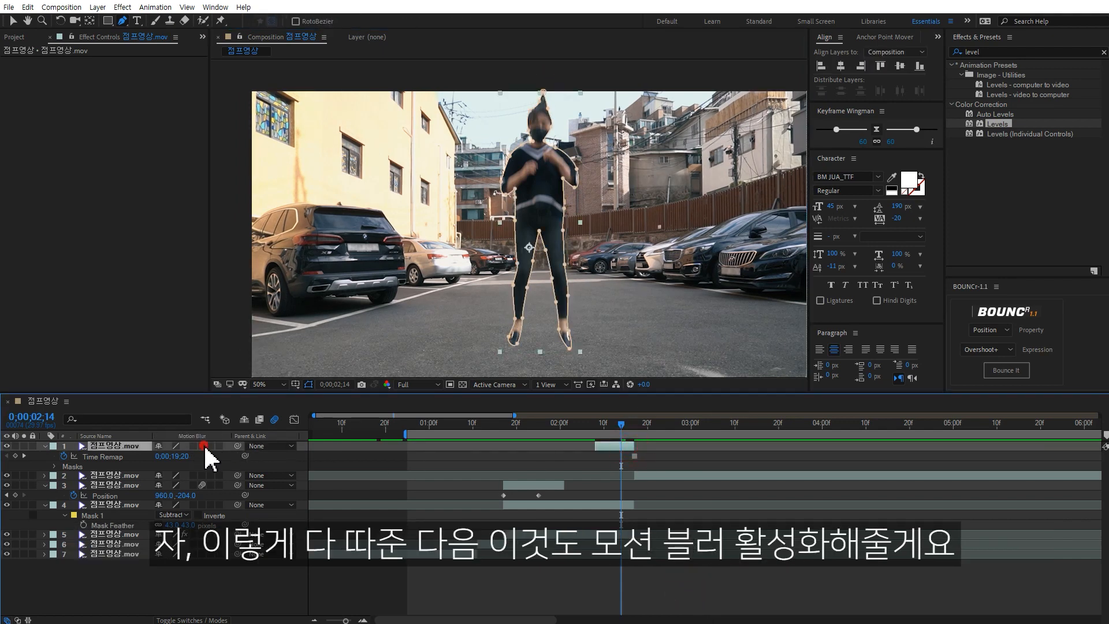
key(p)
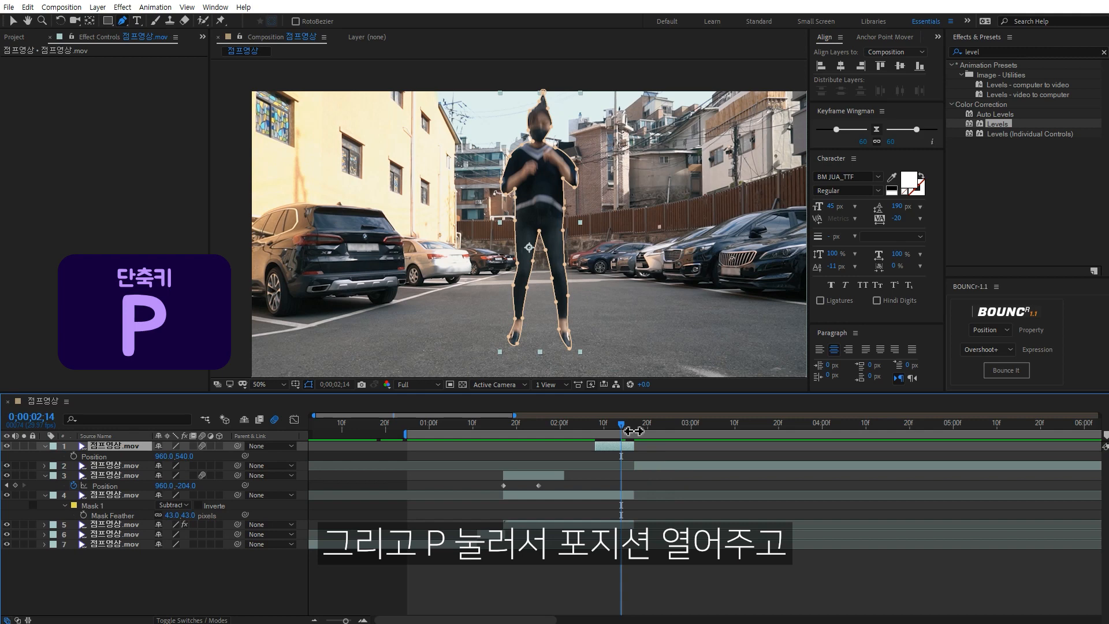
click(633, 424)
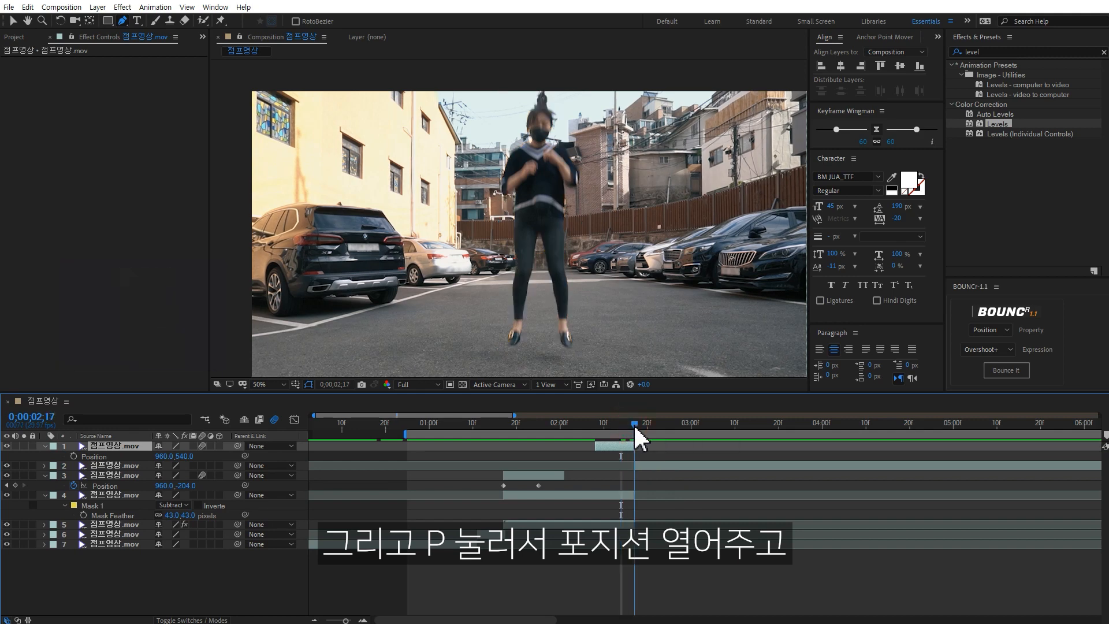
click(73, 457)
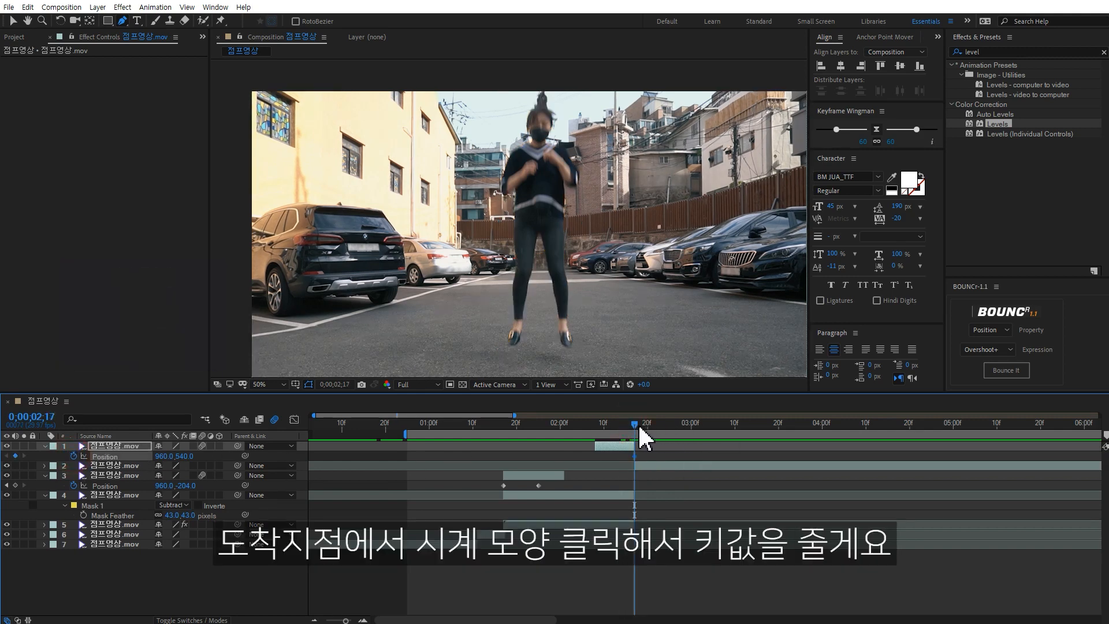
Step: Raise the cutout above the frame at 0;00;02;10 with Position 960, -535, and preview the landing
drag(633, 425, 602, 427)
drag(186, 456, 12, 425)
drag(185, 456, 7, 451)
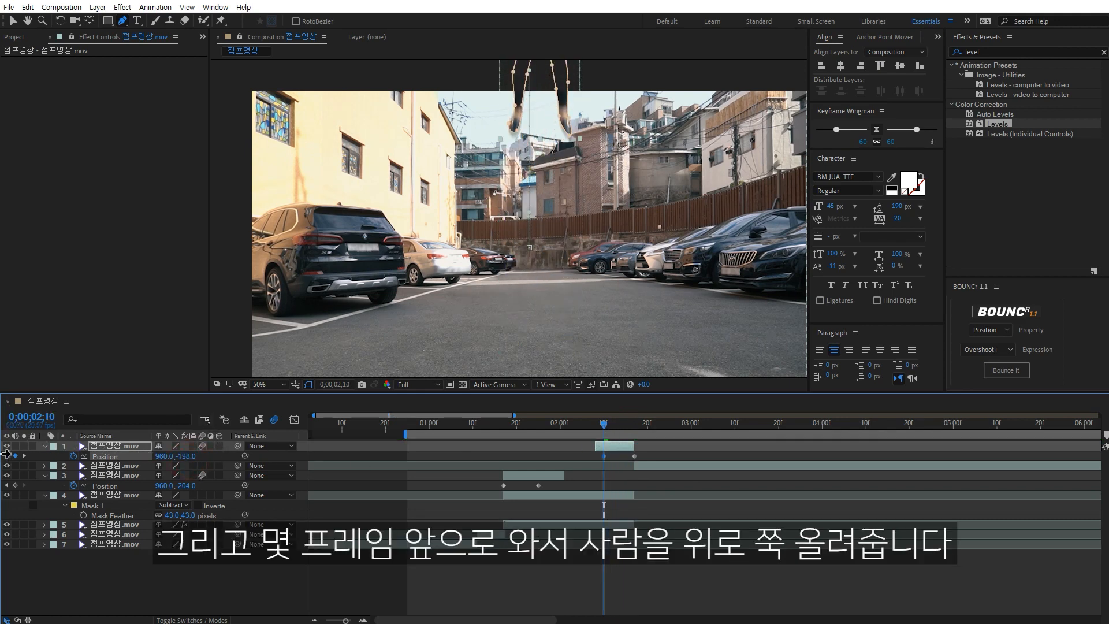
drag(190, 456, 23, 445)
key(space)
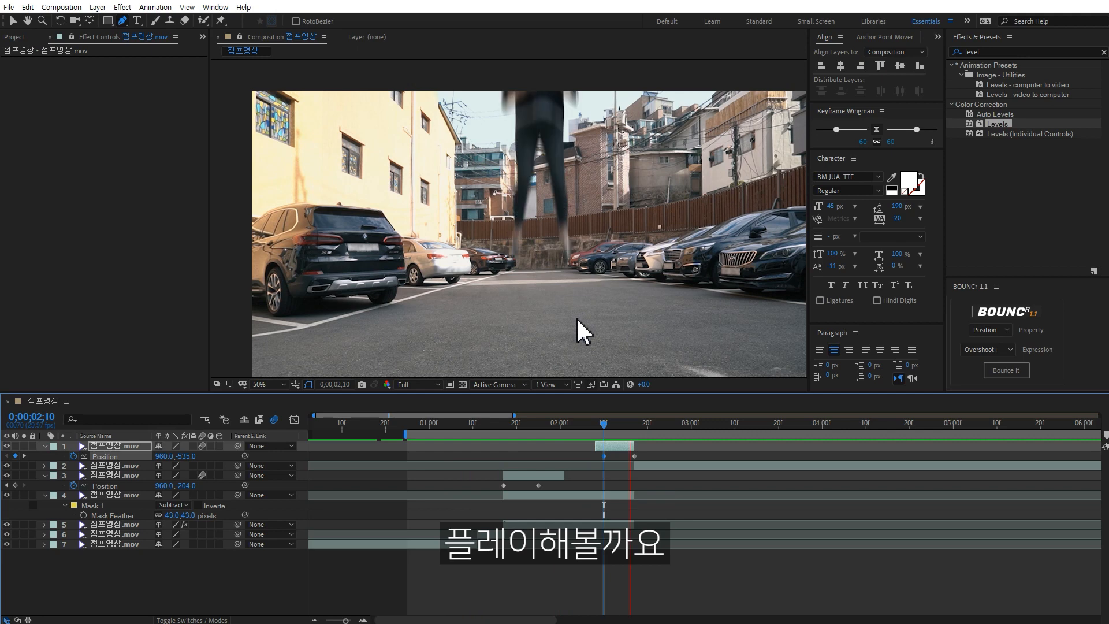
scroll(579, 324, down, 2)
key(space)
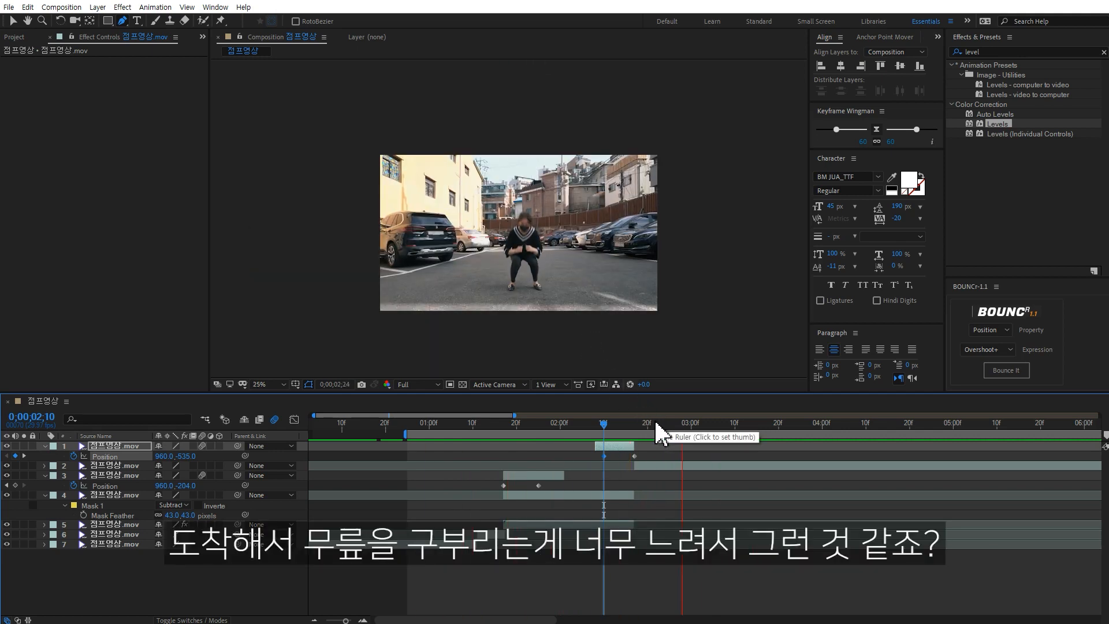
key(space)
Step: Split the landing clip at 0;00;03;03, where the person is fully crouched
drag(601, 422, 701, 421)
click(734, 600)
click(710, 464)
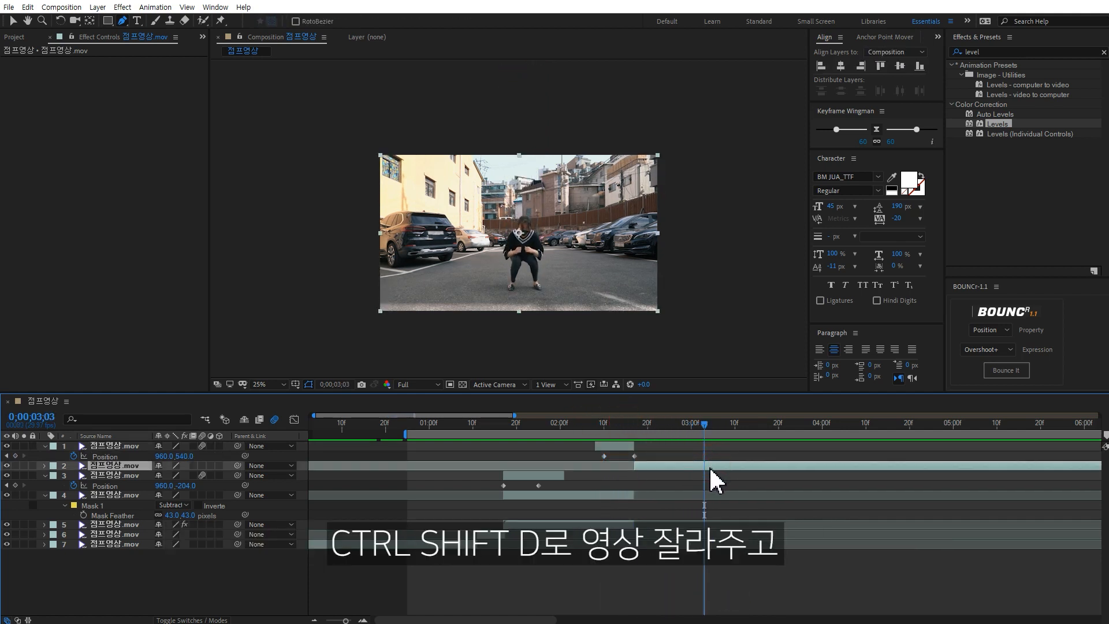
key(ctrl+shift+d)
Step: Double the speed of the knee-bending part of the landing clip with a Time Stretch factor of 50
click(684, 474)
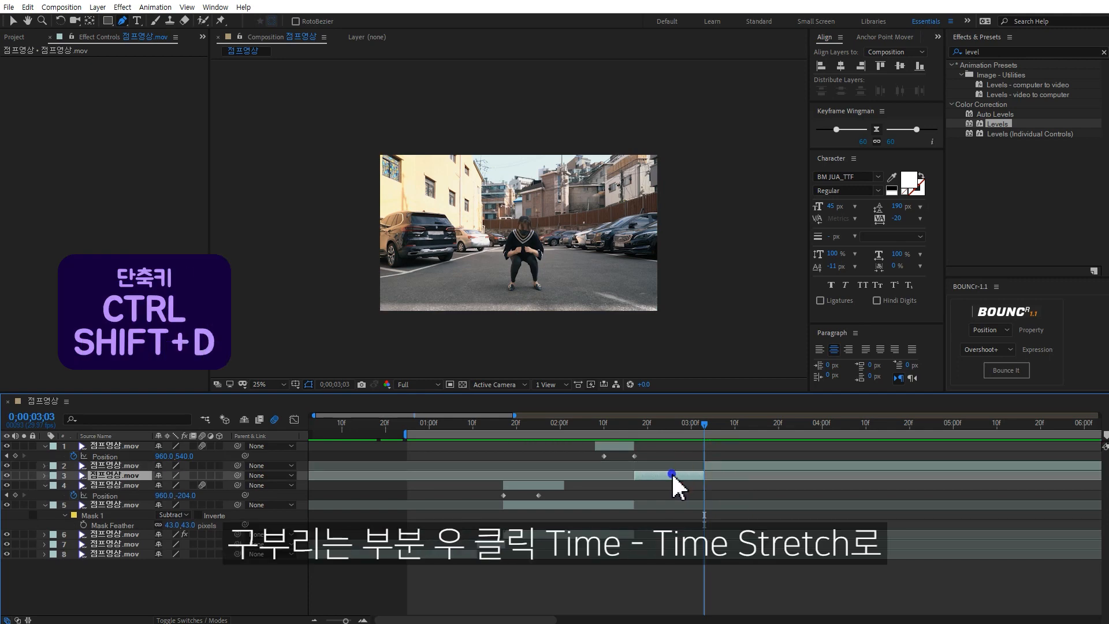
right_click(671, 473)
mouse_move(729, 209)
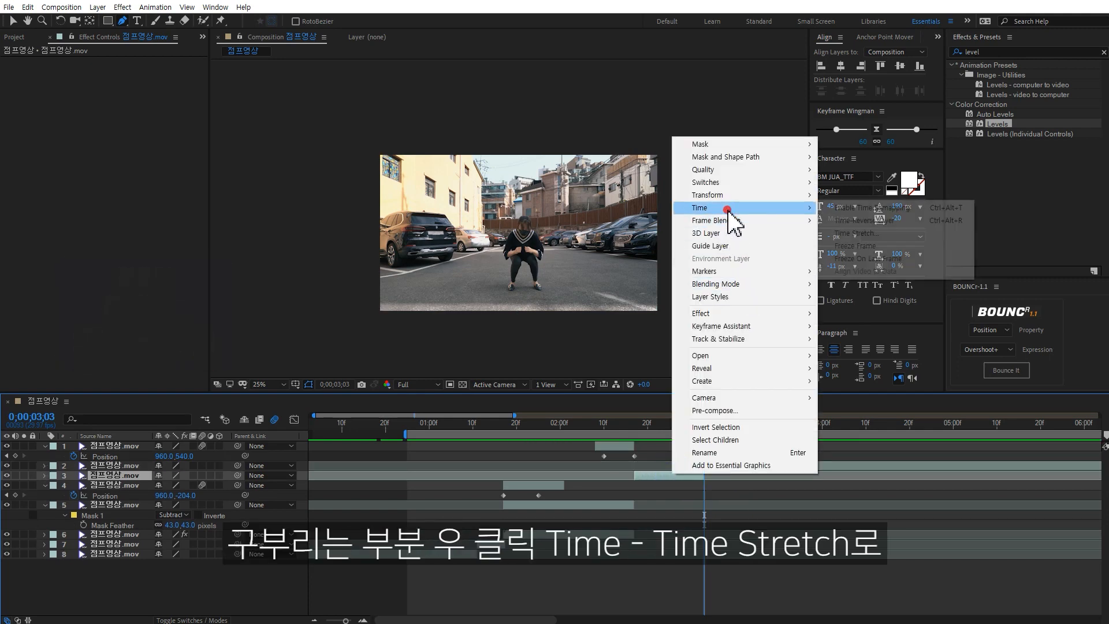
click(869, 232)
text(50)
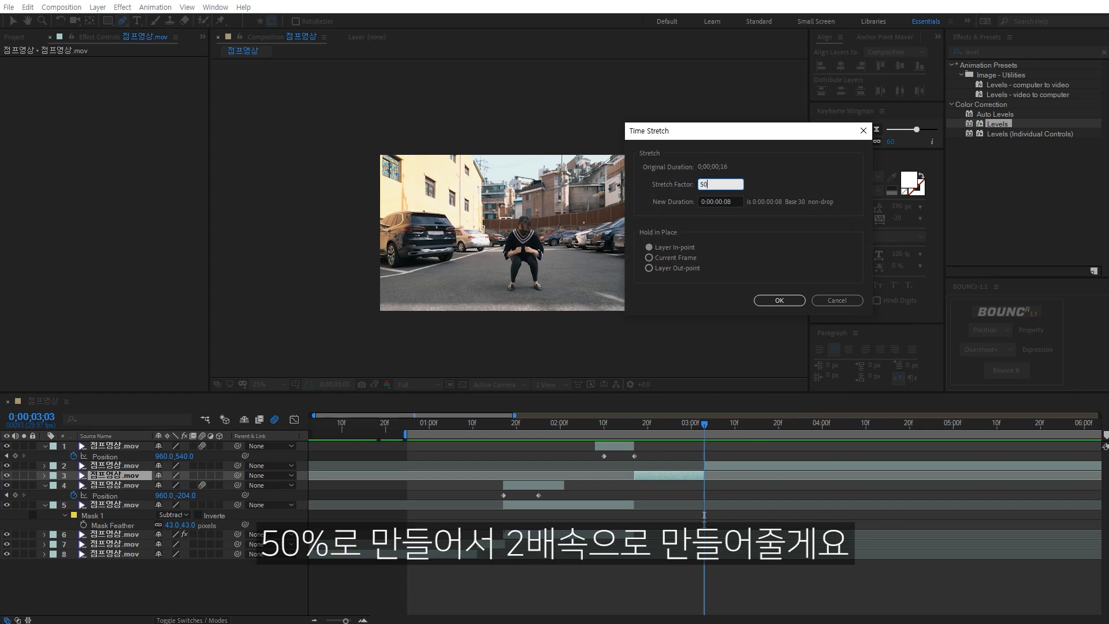
key(Return)
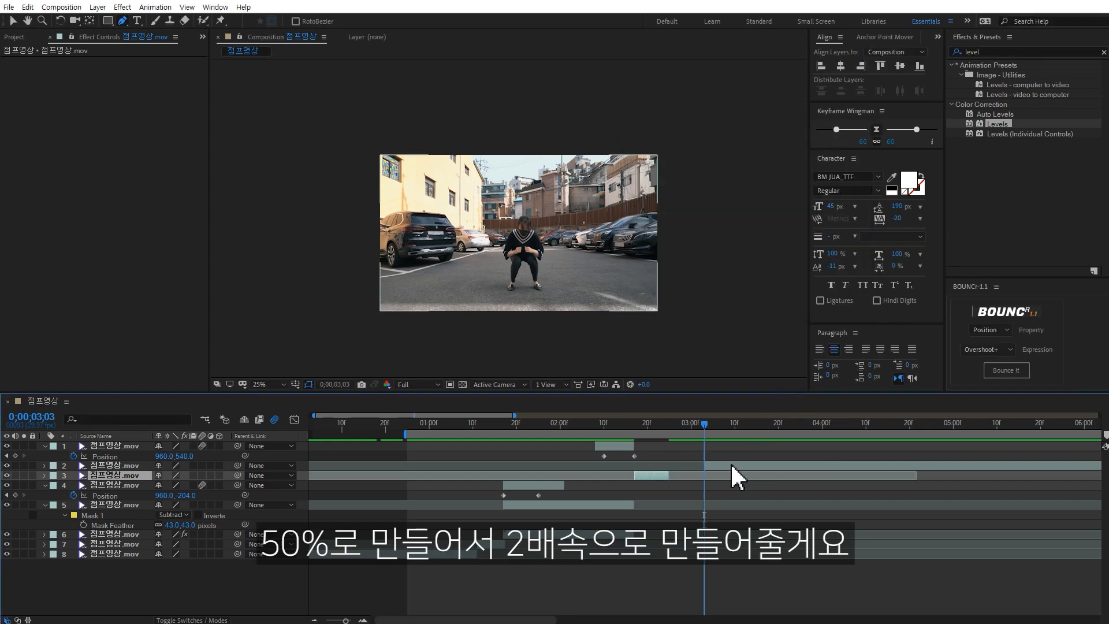
Step: Move the remaining landing clip earlier to close the gap after the sped-up part, and preview the jump
drag(732, 469, 693, 473)
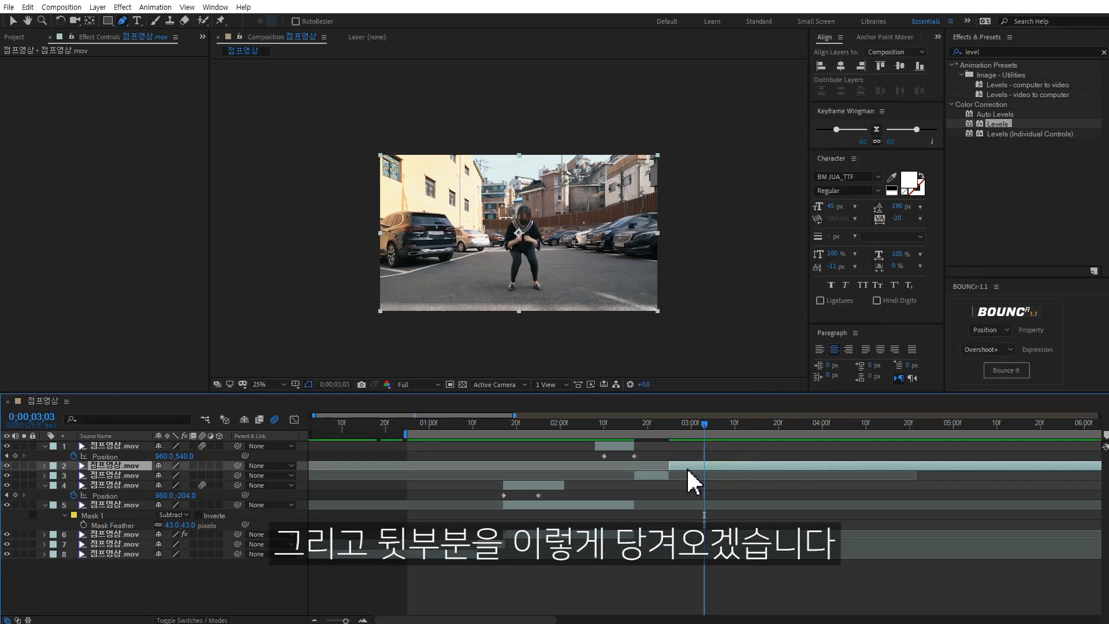
key(space)
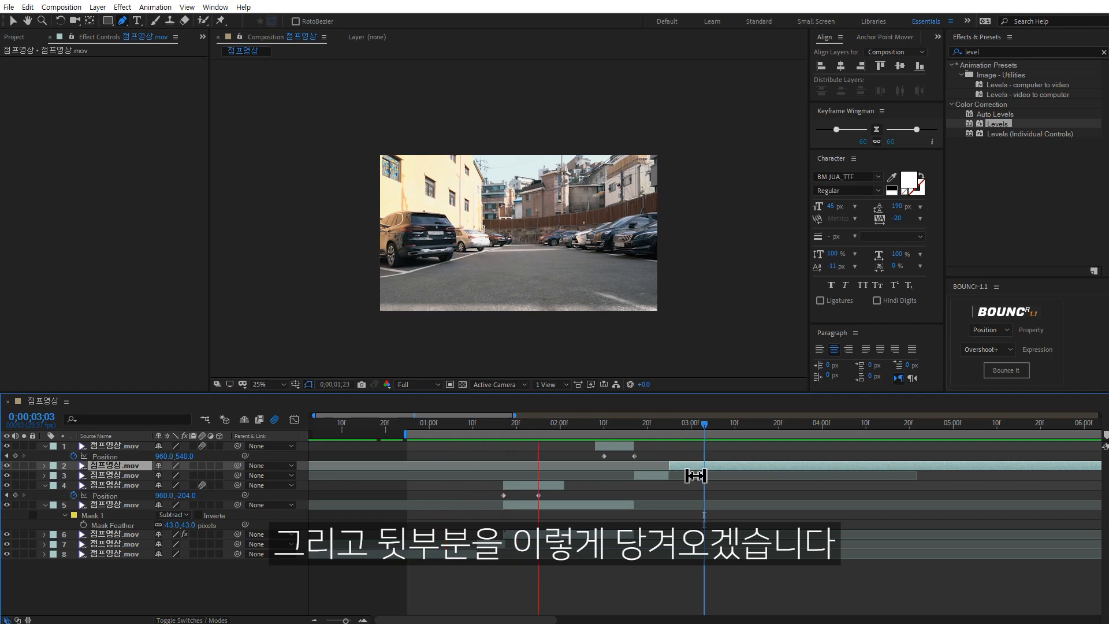
key(space)
Step: Delay the first Position keyframe of the falling cutout to 0;00;02;12 and play back the jump
drag(604, 456, 611, 456)
key(space)
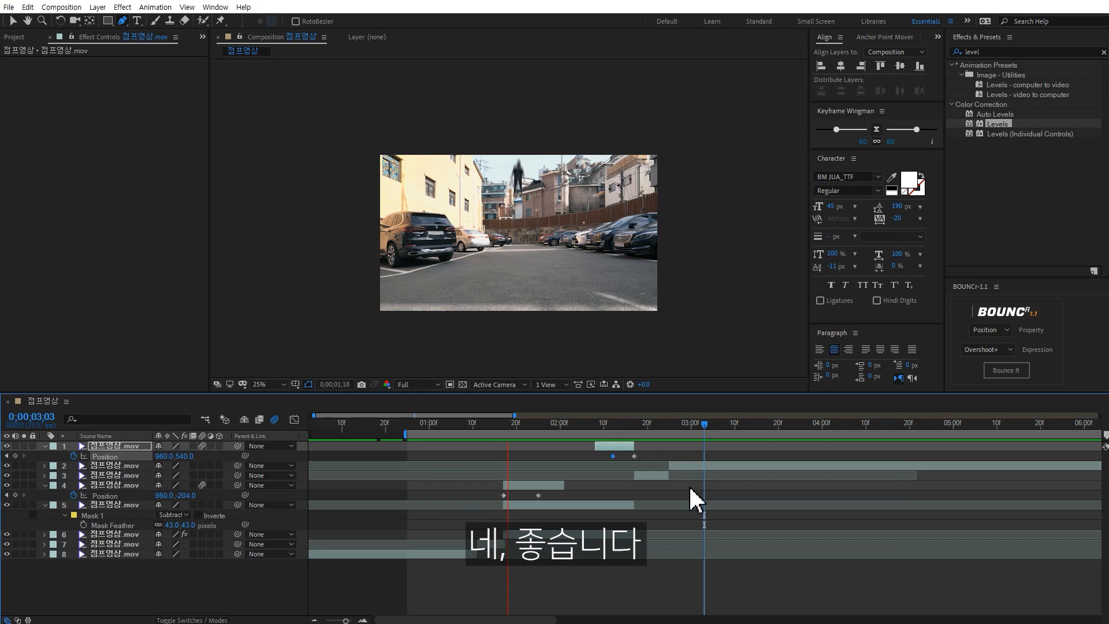
Step: Reveal Scale on the rising cutout layer and set a 100% Scale keyframe at 0;00;01;17, where the jump starts
key(.)
drag(507, 429, 521, 426)
click(521, 485)
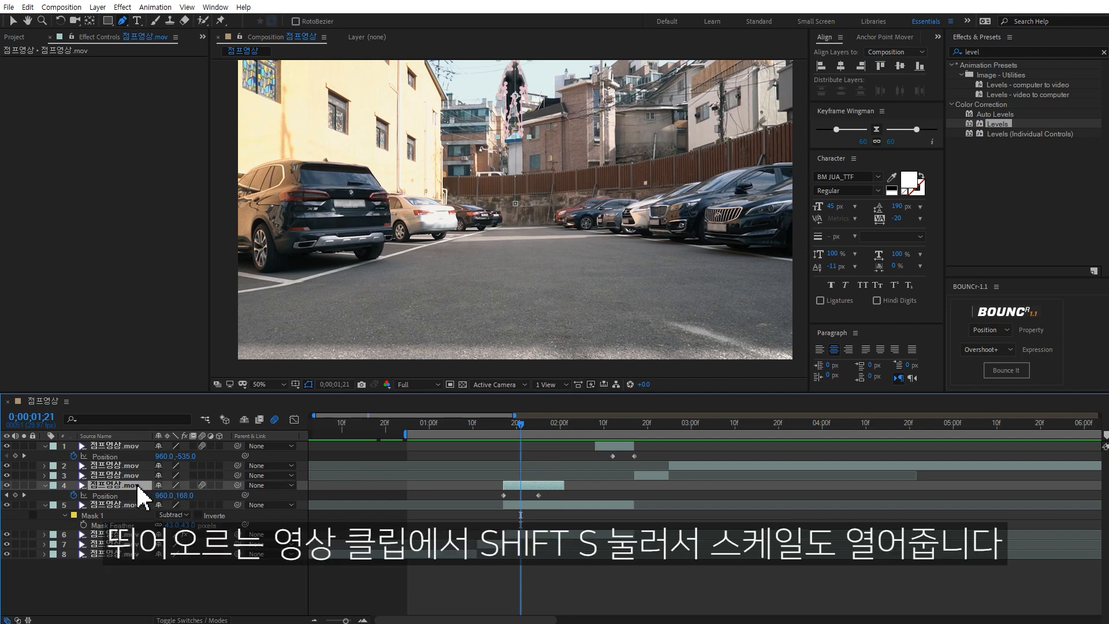
key(shift+s)
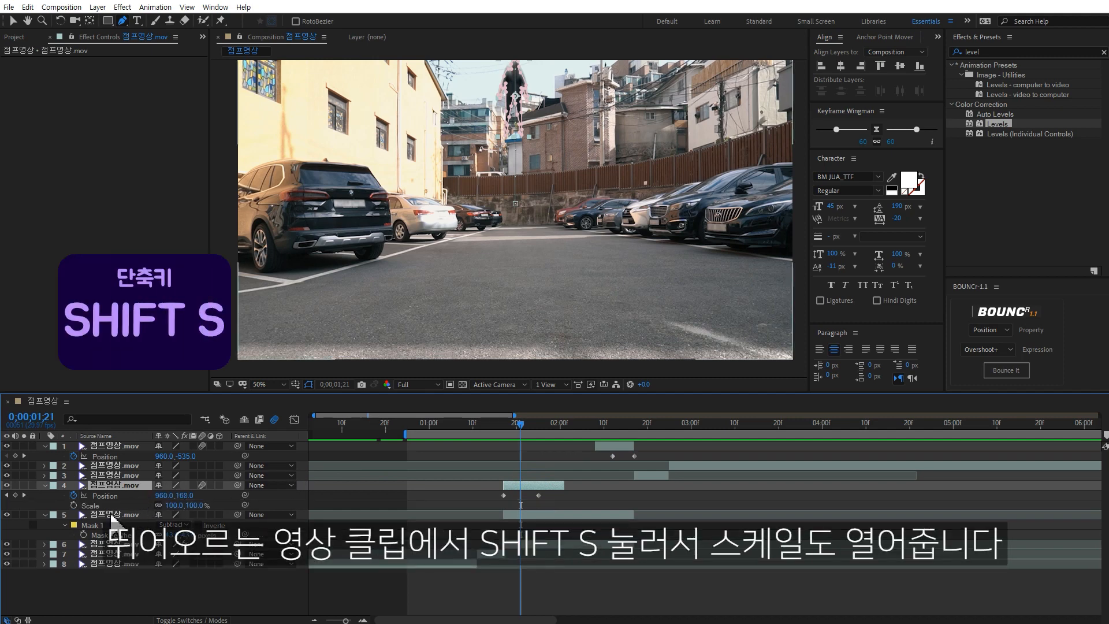
drag(504, 428, 504, 433)
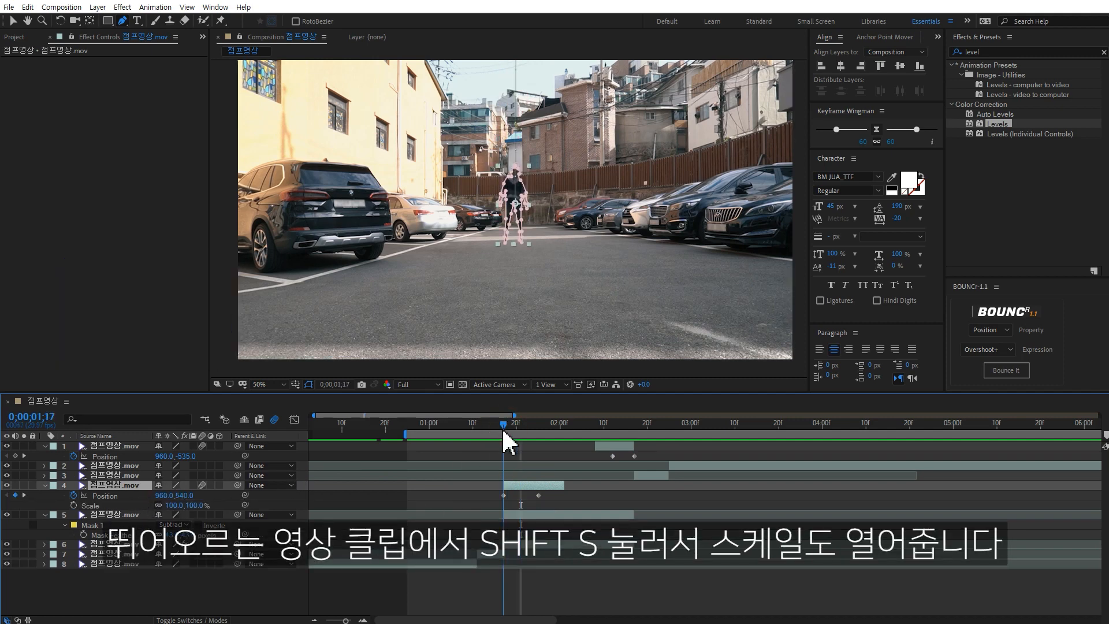
click(73, 505)
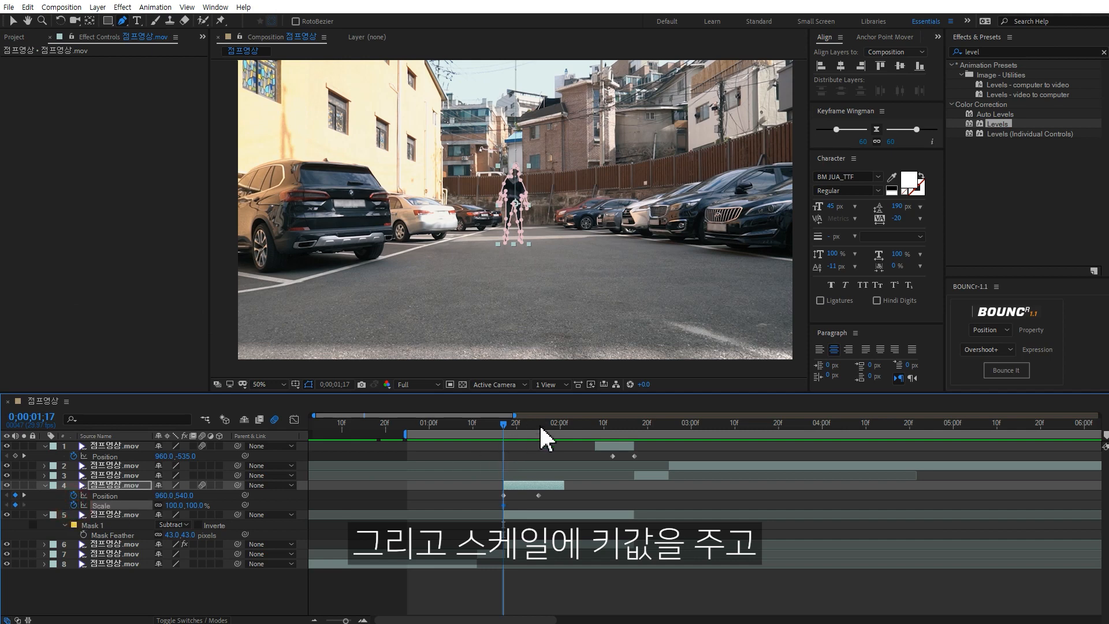
Step: Set the rising cutout's Scale to 150% at 0;00;01;25, on its second Position keyframe
click(537, 424)
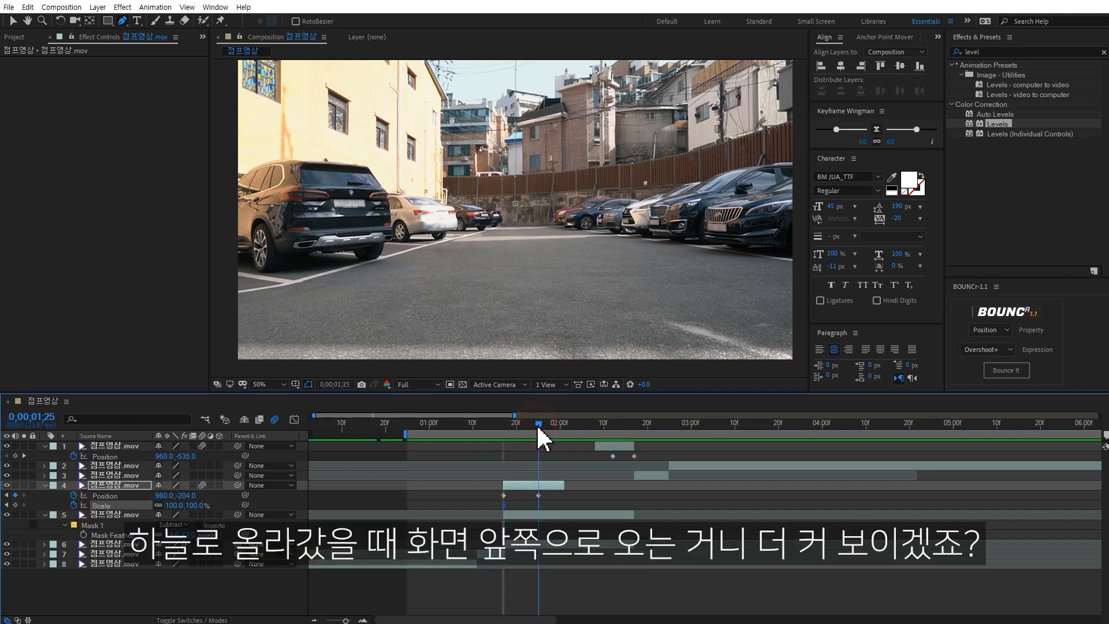
click(183, 505)
text(150)
key(Return)
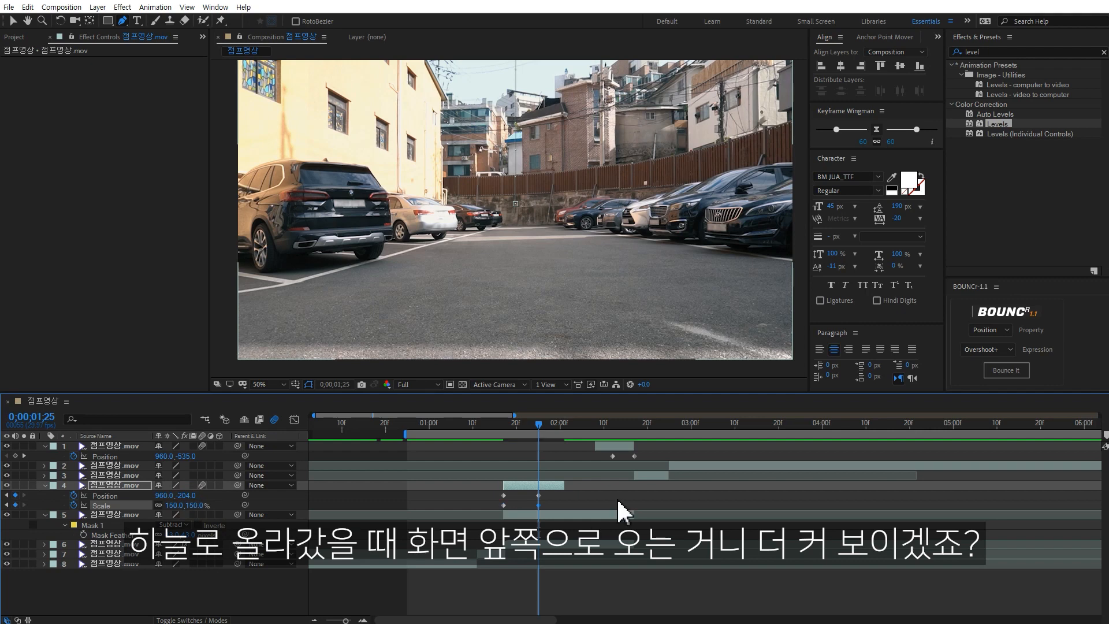
Step: Add a Scale keyframe of 80% to the falling cutout layer at 0;00;02;12
drag(495, 425, 613, 425)
click(623, 447)
key(shift+s)
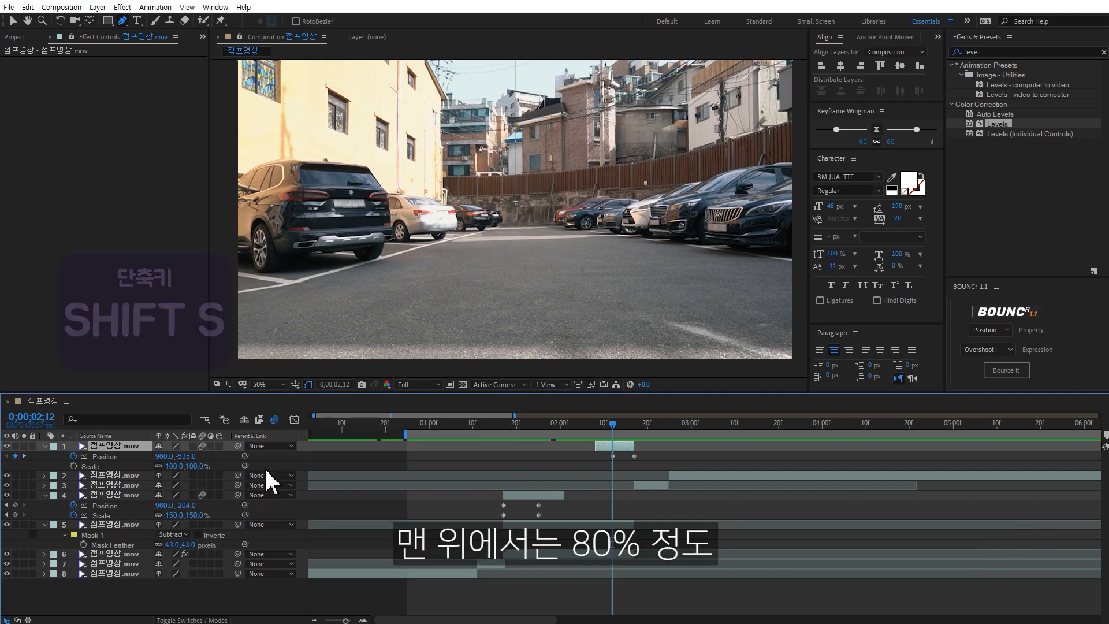
text(80)
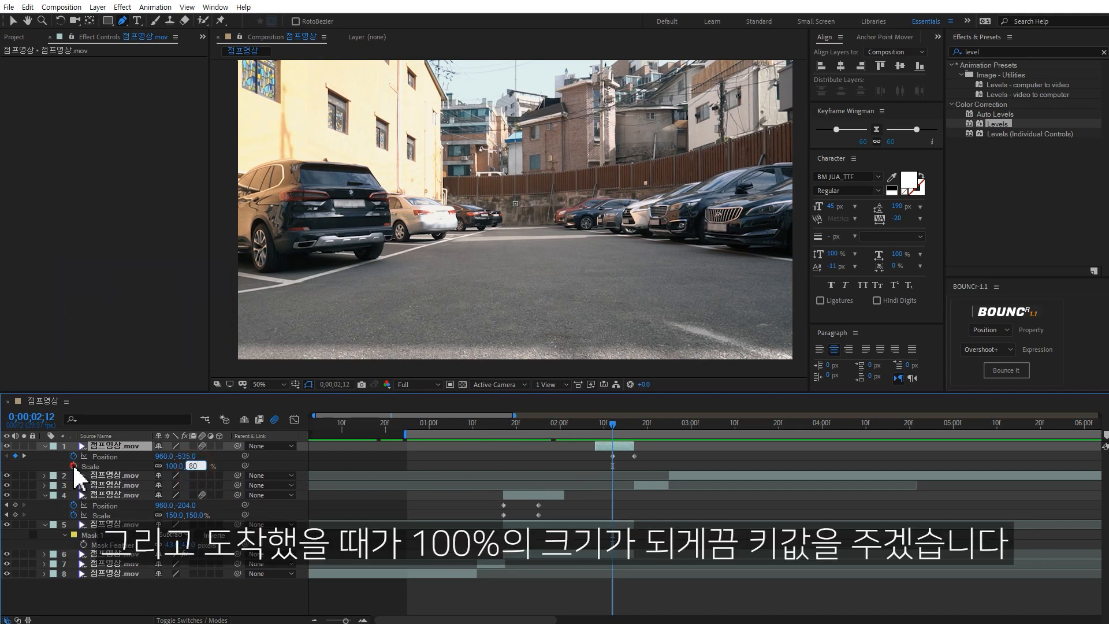
key(Return)
Step: Set the falling cutout's Scale to 100% at its landing point, 0;00;02;17, and preview the jump
click(633, 428)
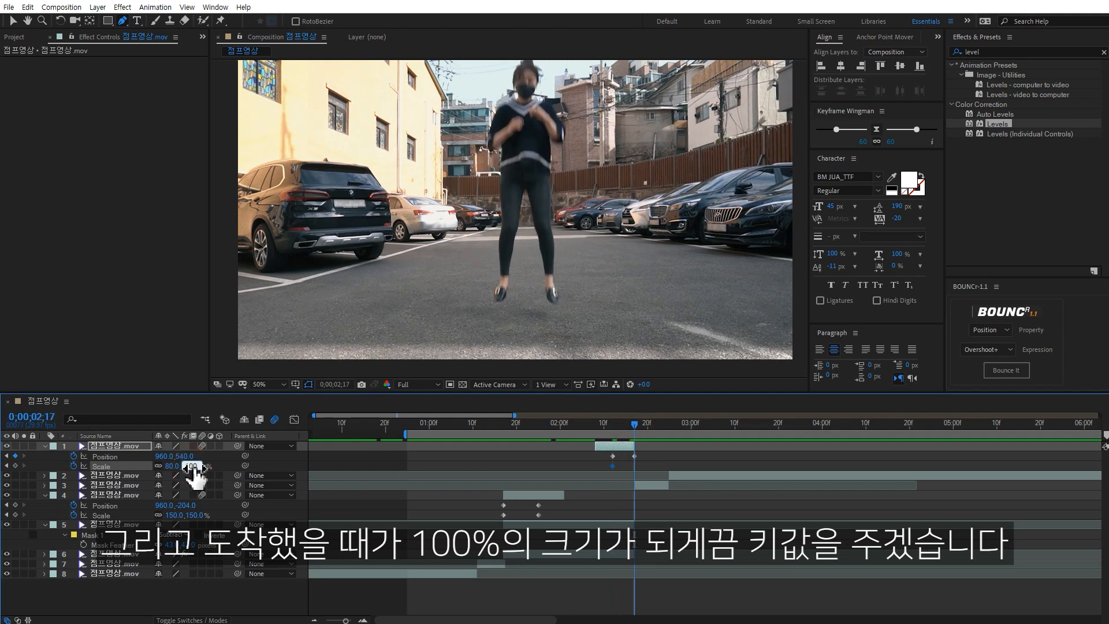
click(667, 456)
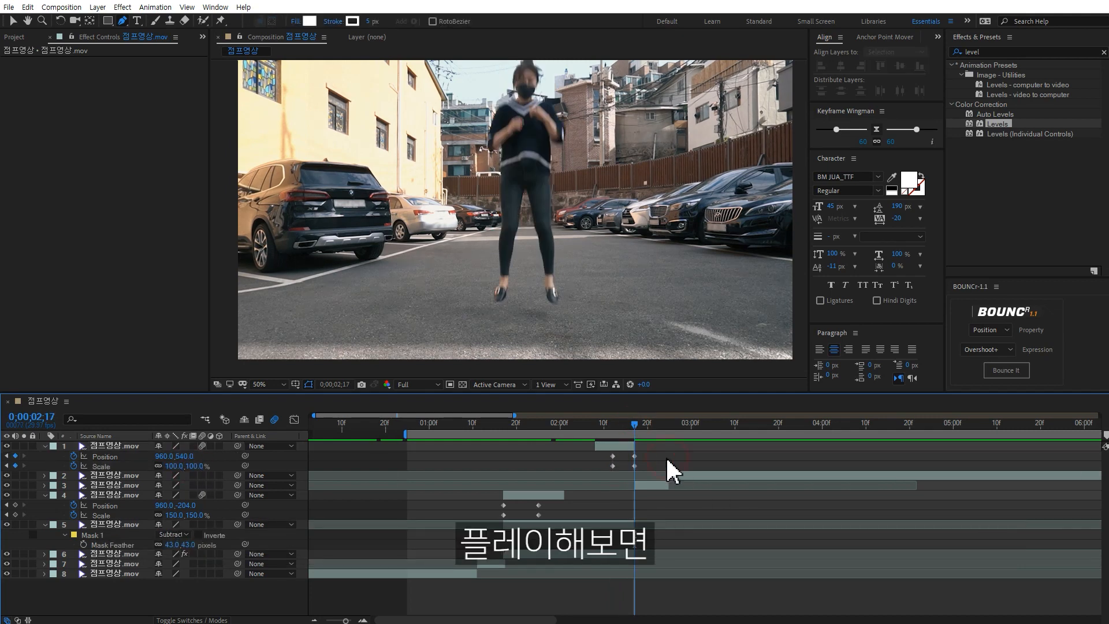
scroll(614, 282, down, 2)
key(space)
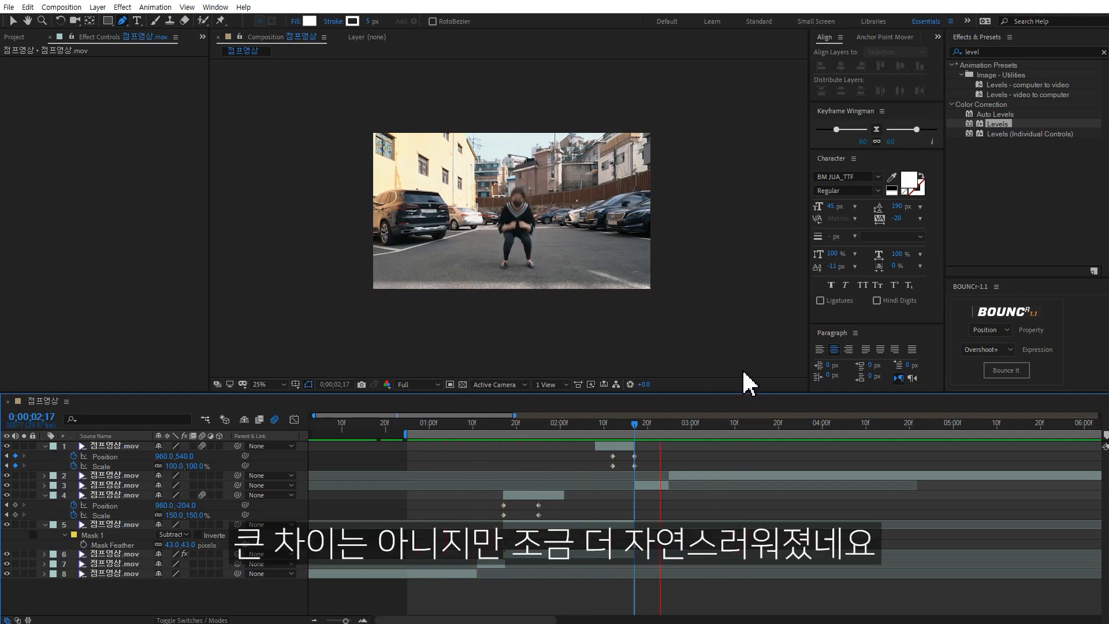
key(space)
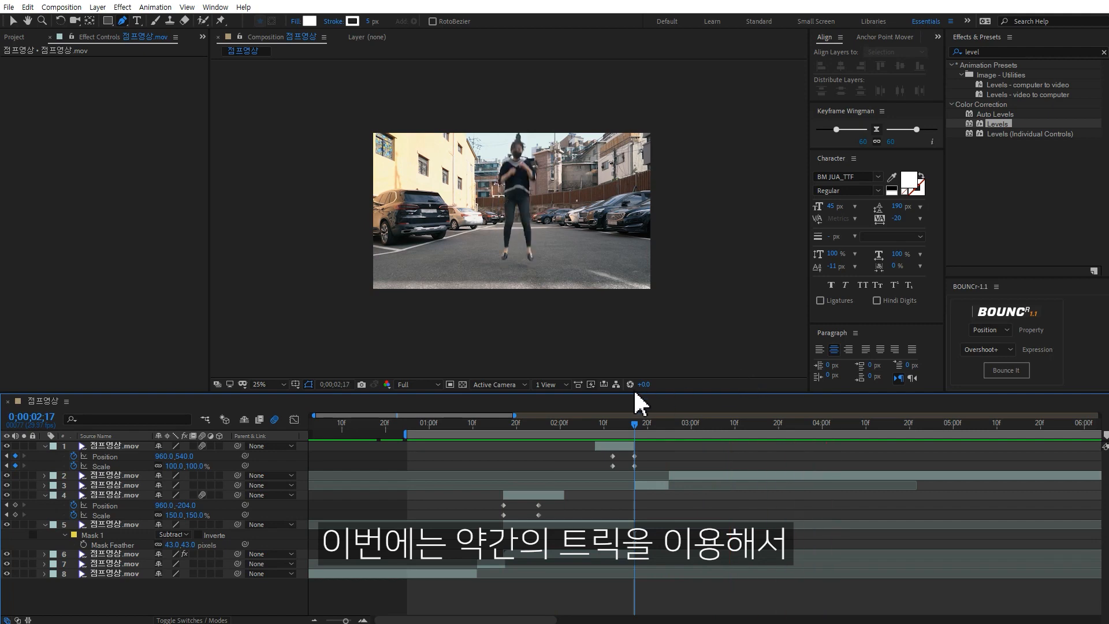
Step: Nest the 점프영상 composition inside a new composition
click(17, 36)
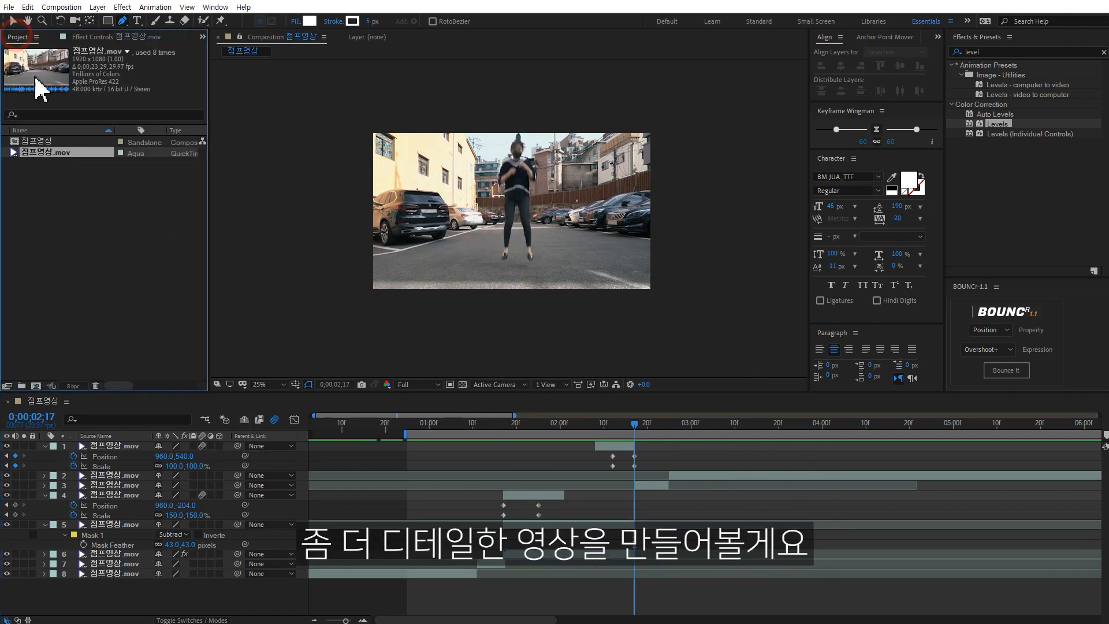
click(45, 143)
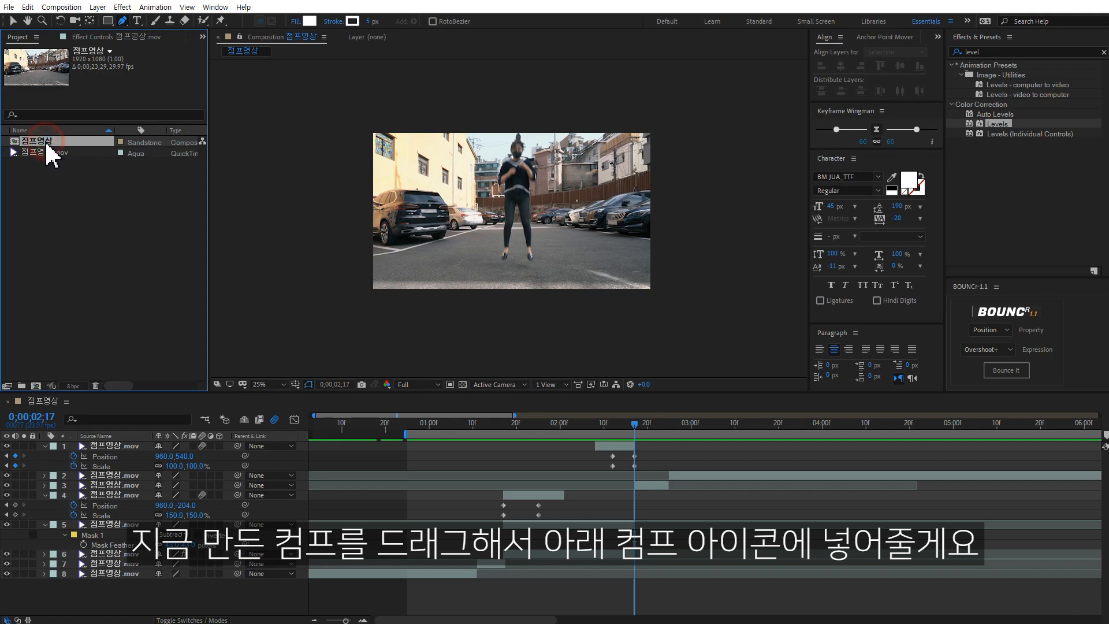
drag(67, 199, 36, 386)
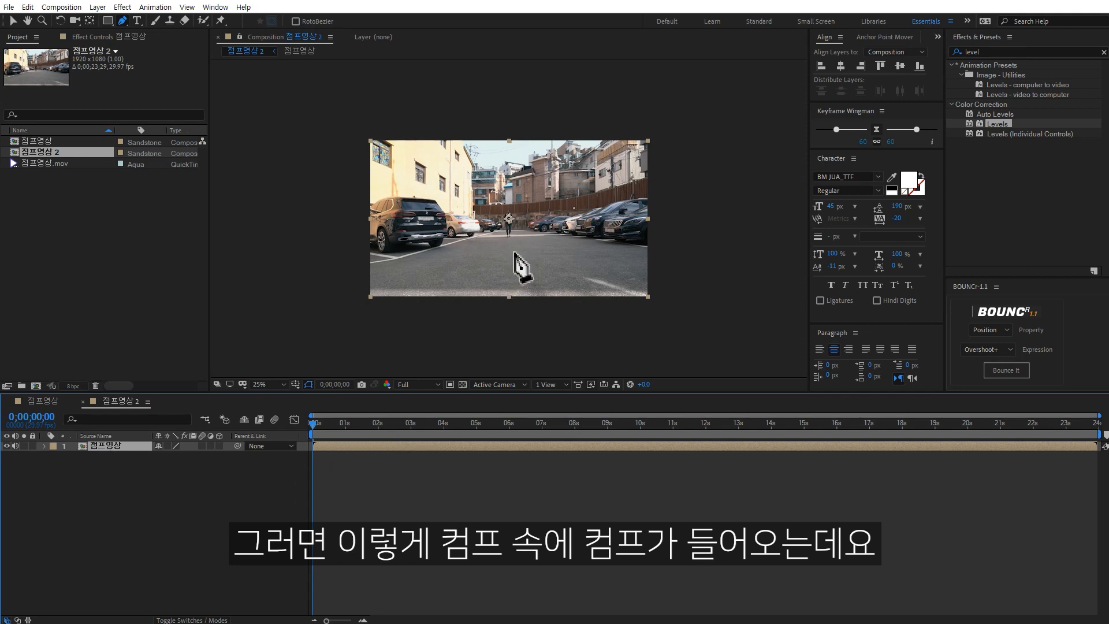
Step: Scale the nested 점프영상 layer to 105% to keep the frame edges hidden during camera movement
key(period)
mouse_move(464, 394)
mouse_down()
mouse_move(466, 422)
mouse_move(466, 413)
mouse_up()
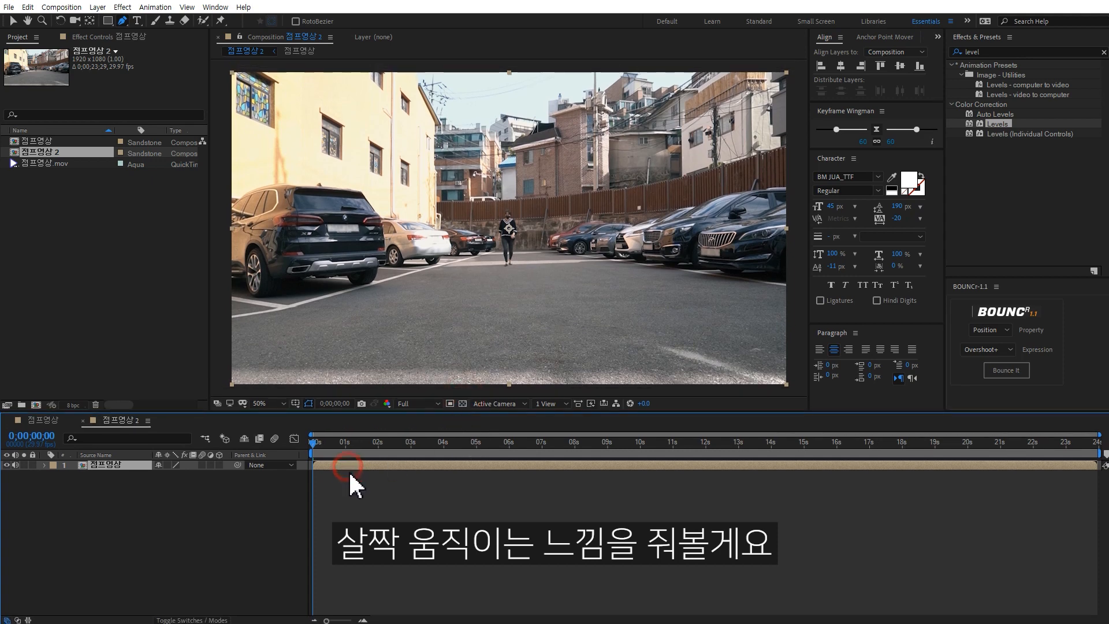
key(s)
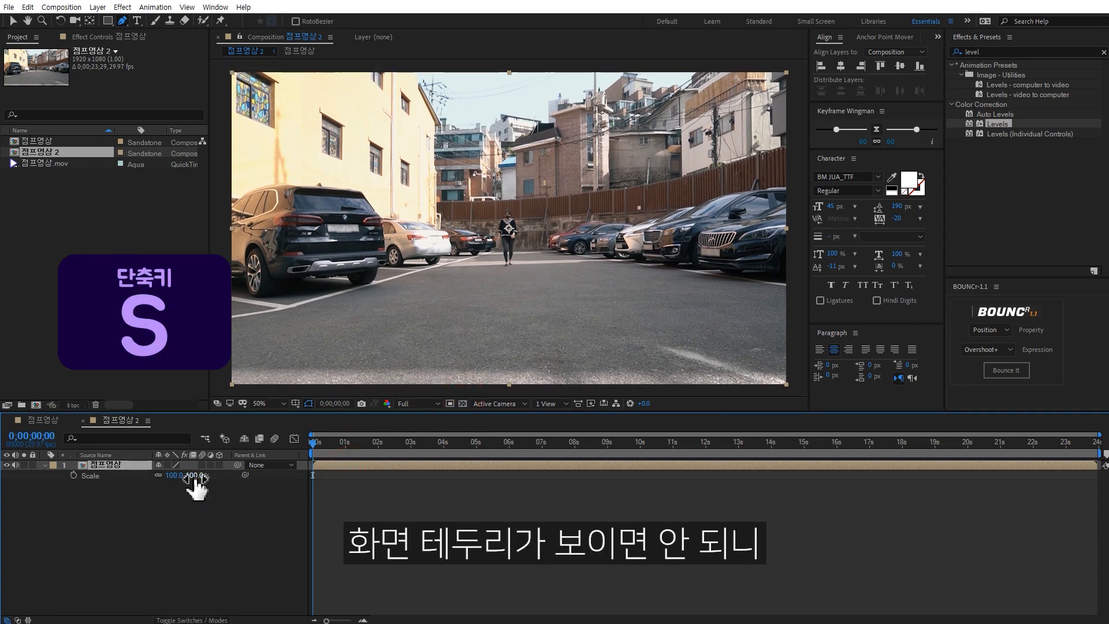
click(194, 476)
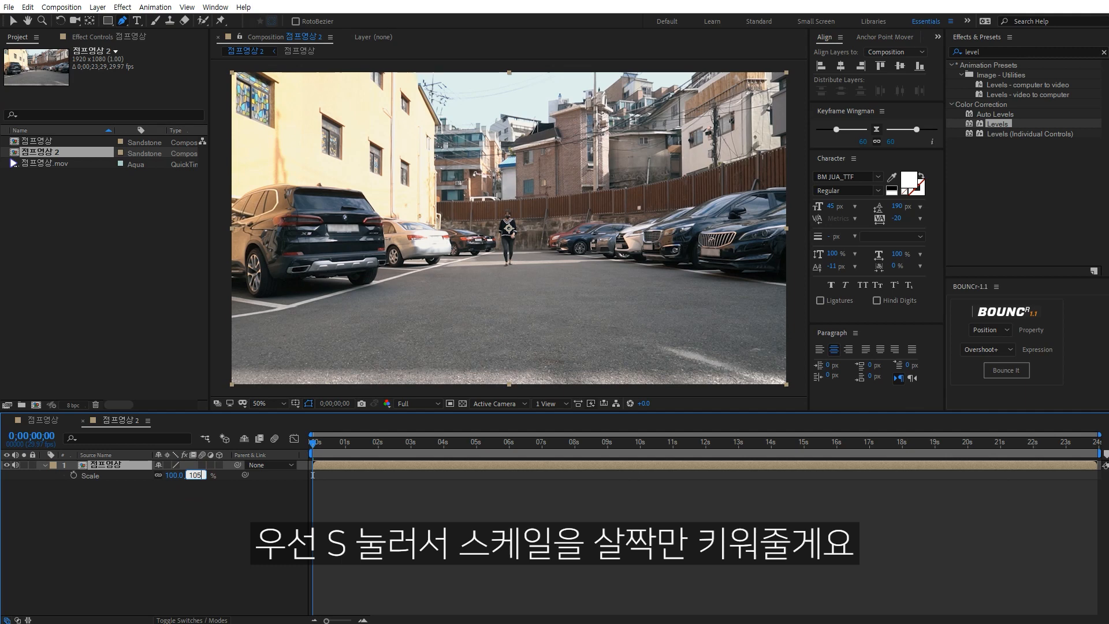
key(Return)
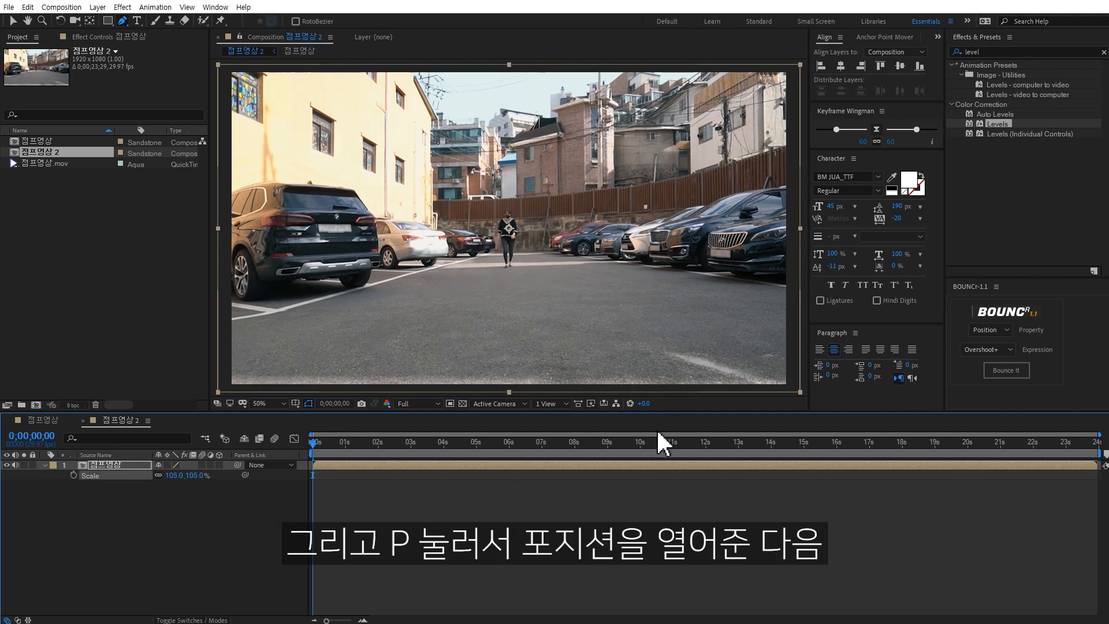
Step: Add the expression wiggle(1,10) to the nested layer's Position and preview the handheld camera motion
key(p)
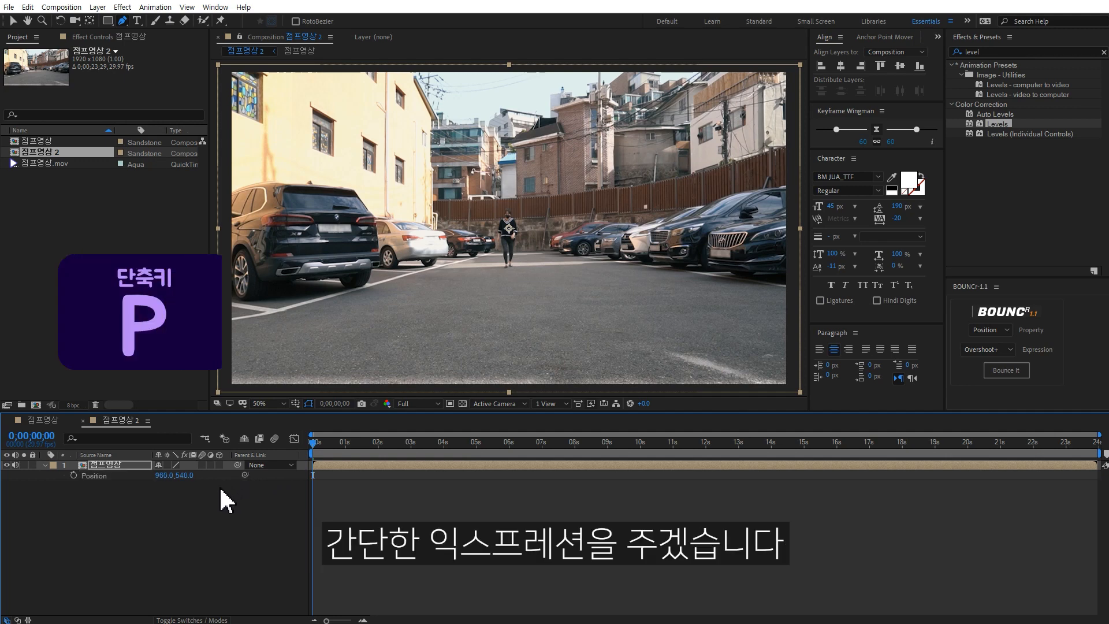
alt+click(73, 475)
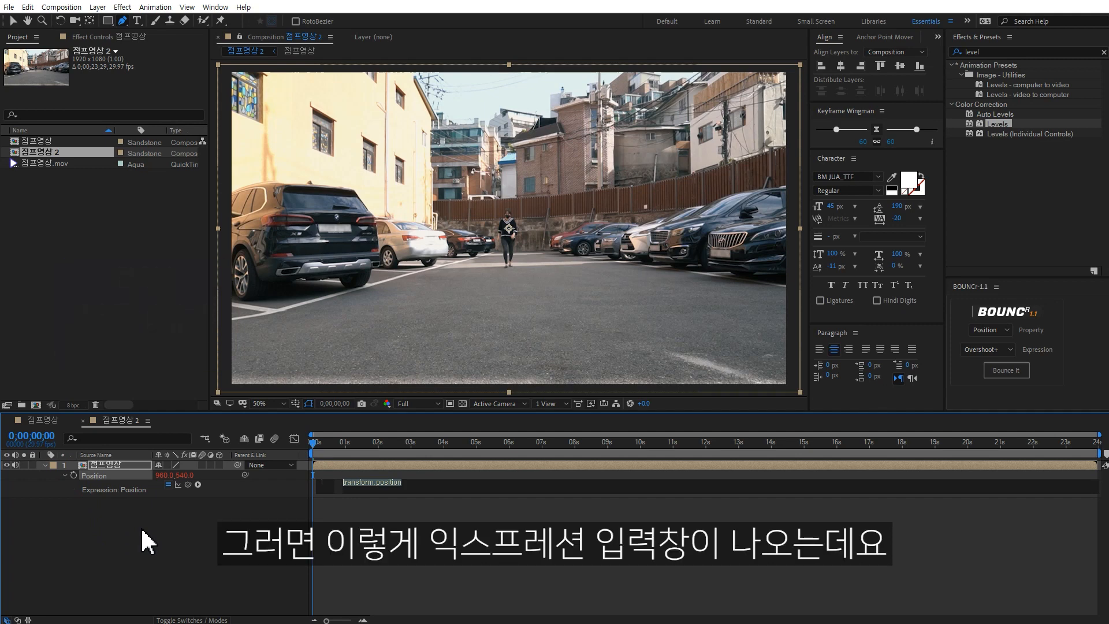
text(wiggle(1,10)
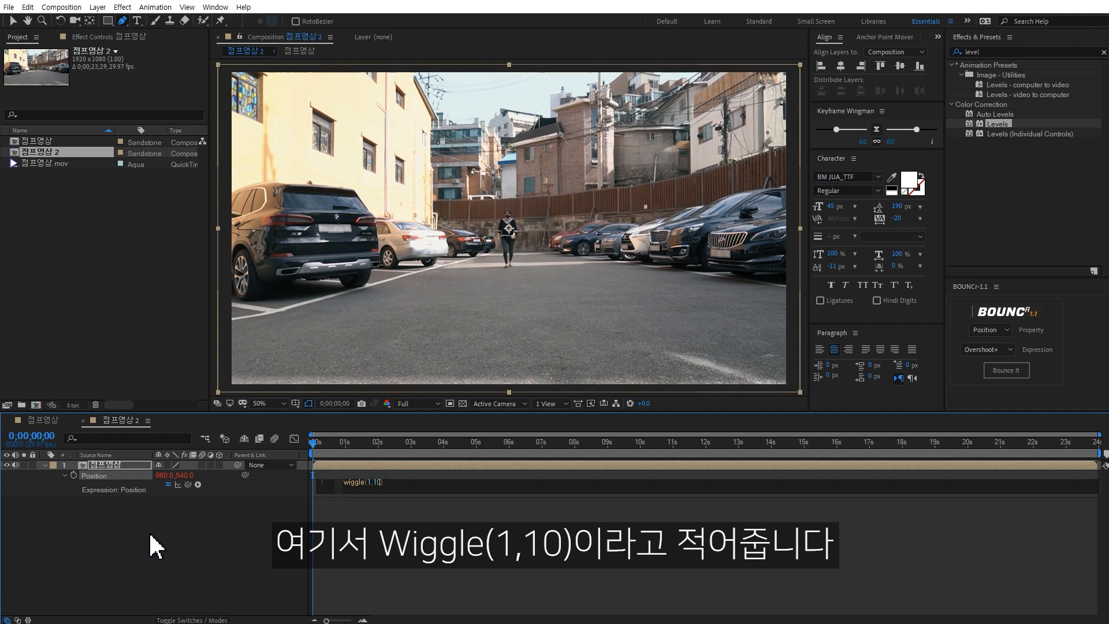
click(404, 574)
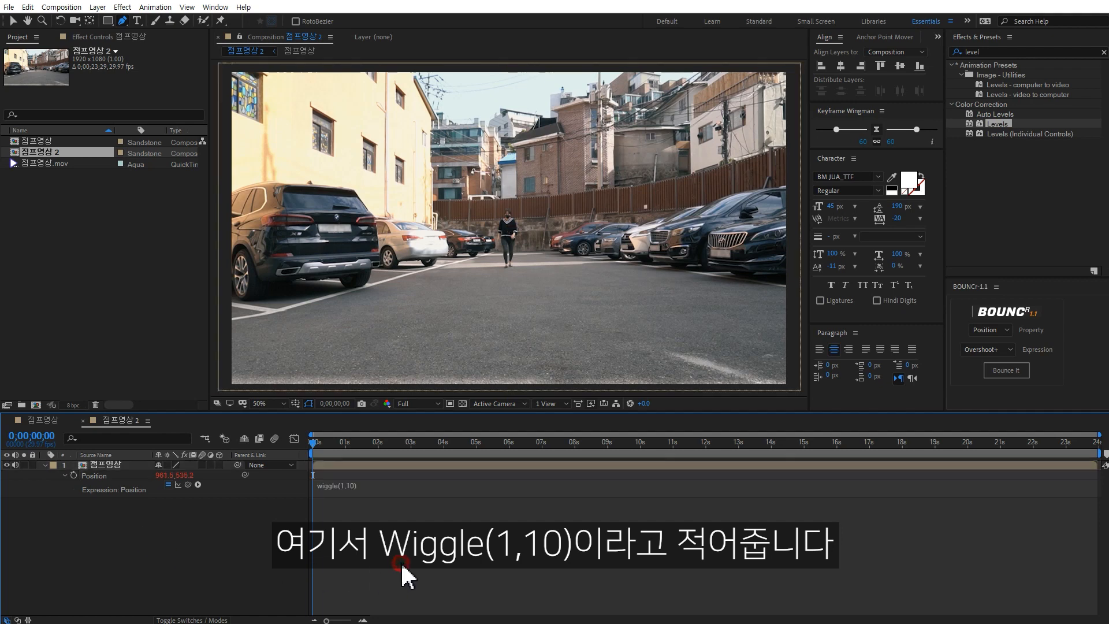
key(space)
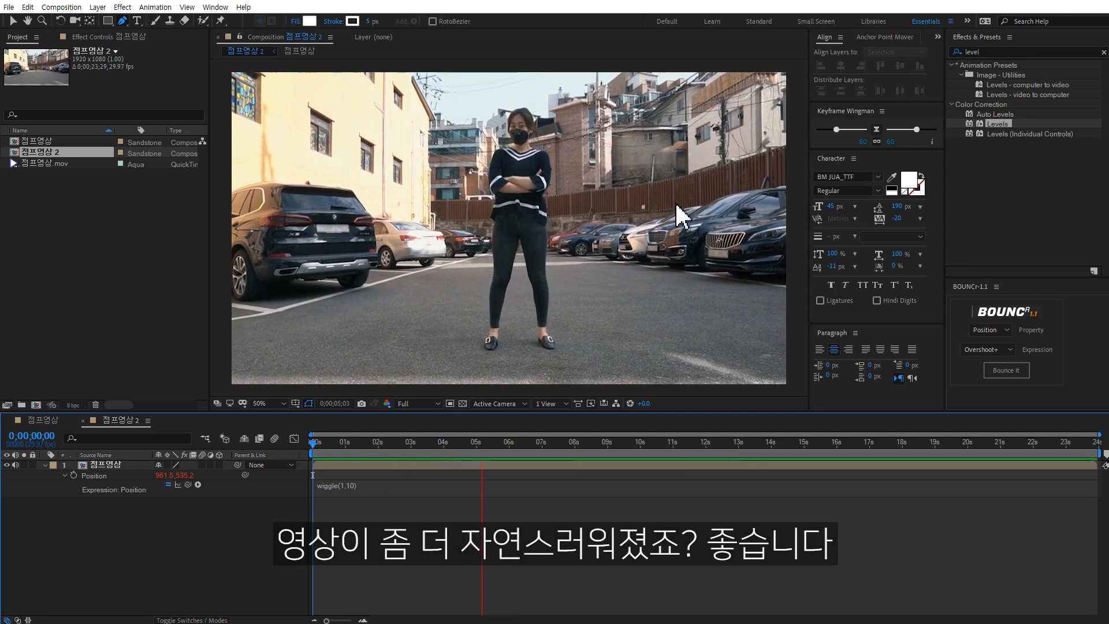
click(621, 339)
key(space)
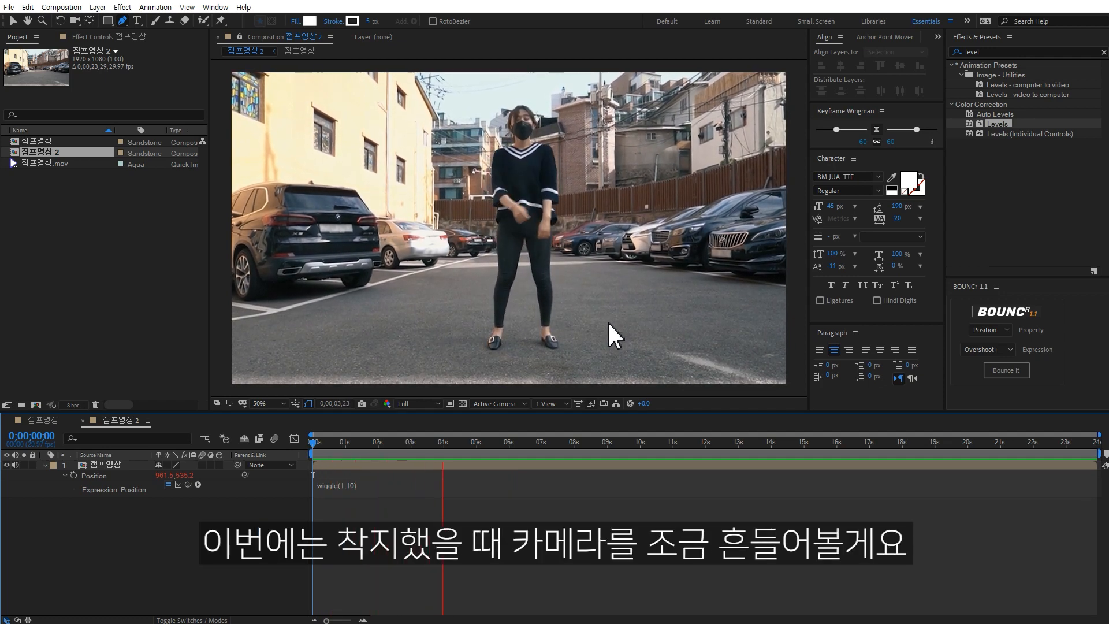
Step: Create an adjustment layer above the nested composition and make it start at the landing, 0;00;02;21
drag(364, 444, 401, 452)
right_click(178, 540)
mouse_move(257, 413)
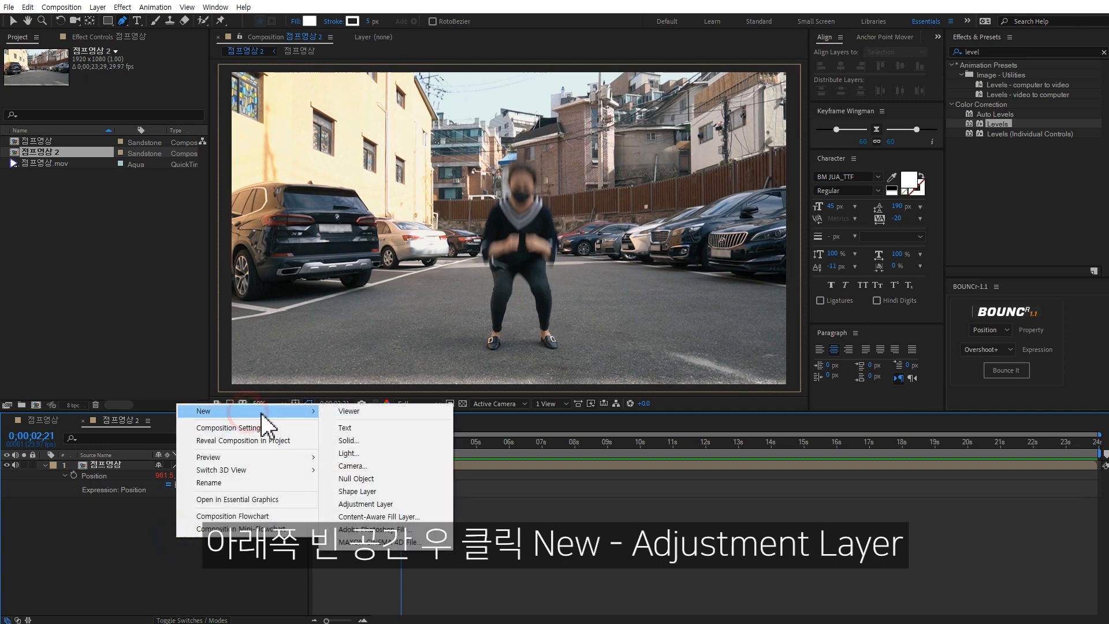
click(370, 504)
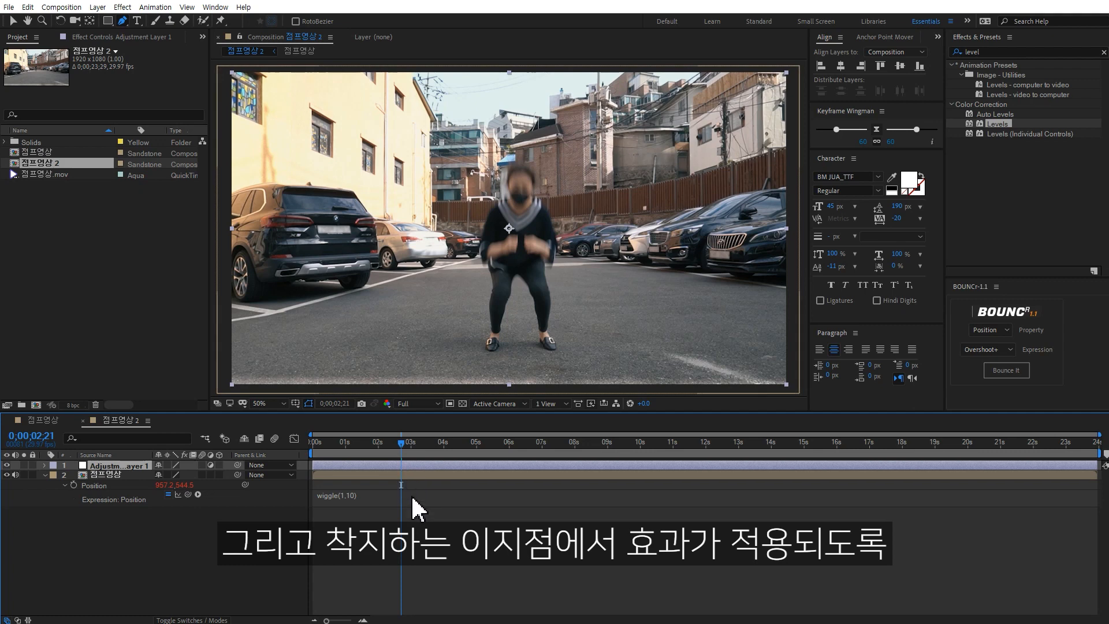
key(bracketleft)
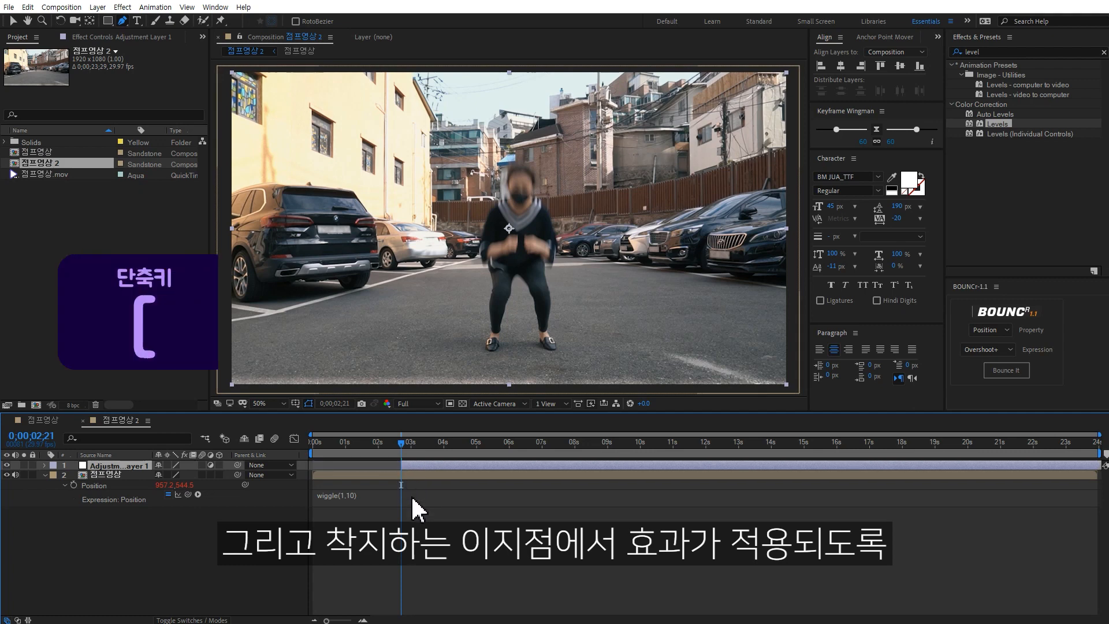
Step: Apply the Wiggle - position preset to the adjustment layer and set its Wiggle Amount to 30 pixels
double_click(1004, 51)
text(wiggle)
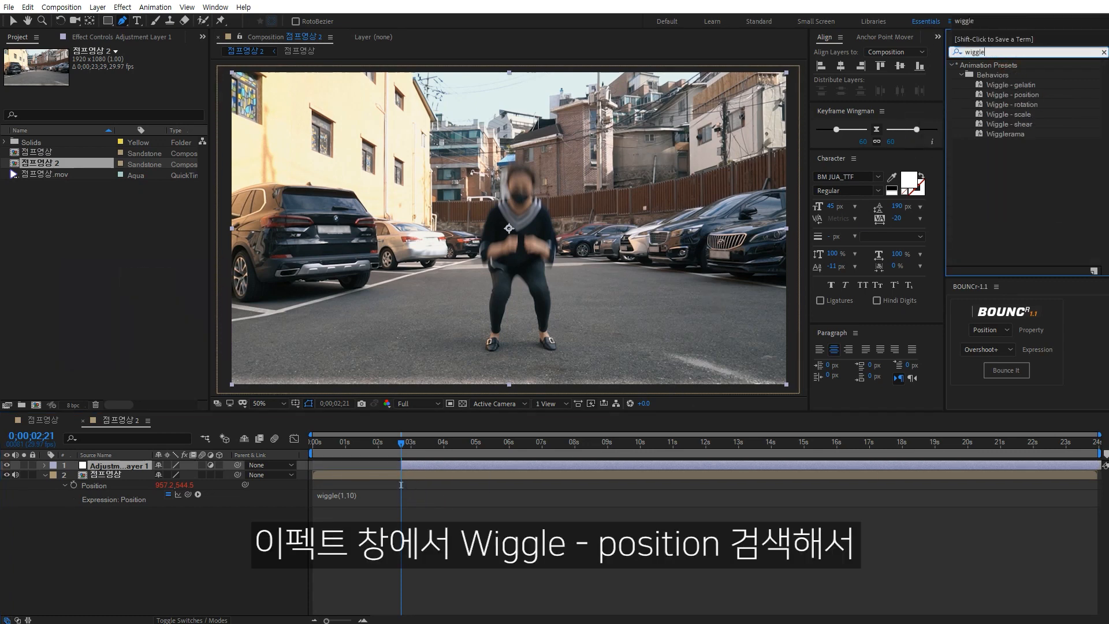
double_click(1016, 95)
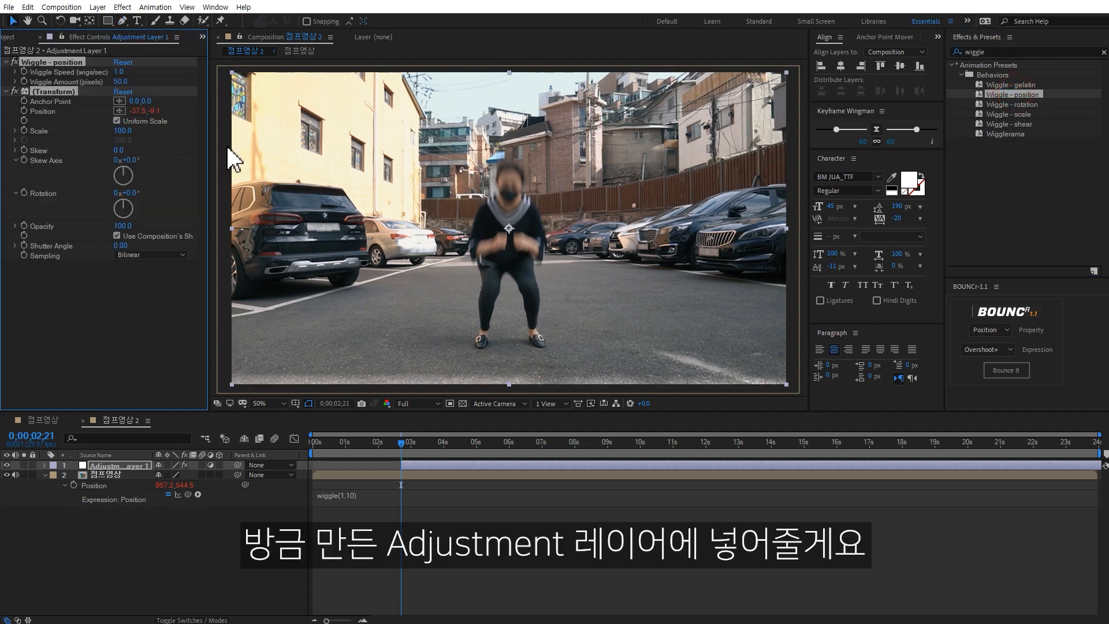
click(138, 78)
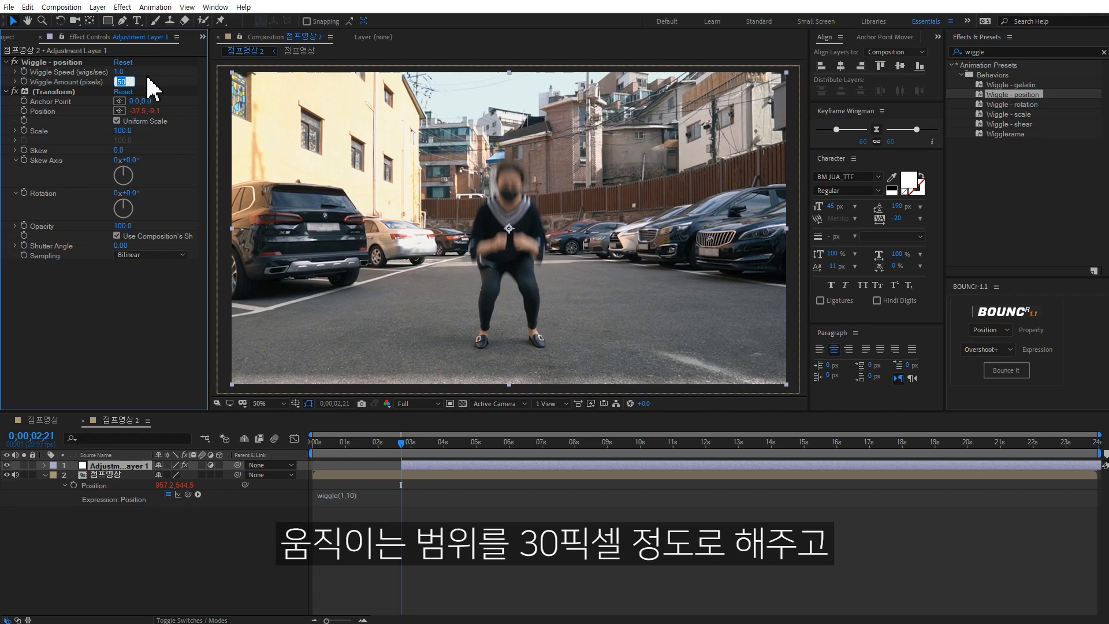
text(30)
key(Return)
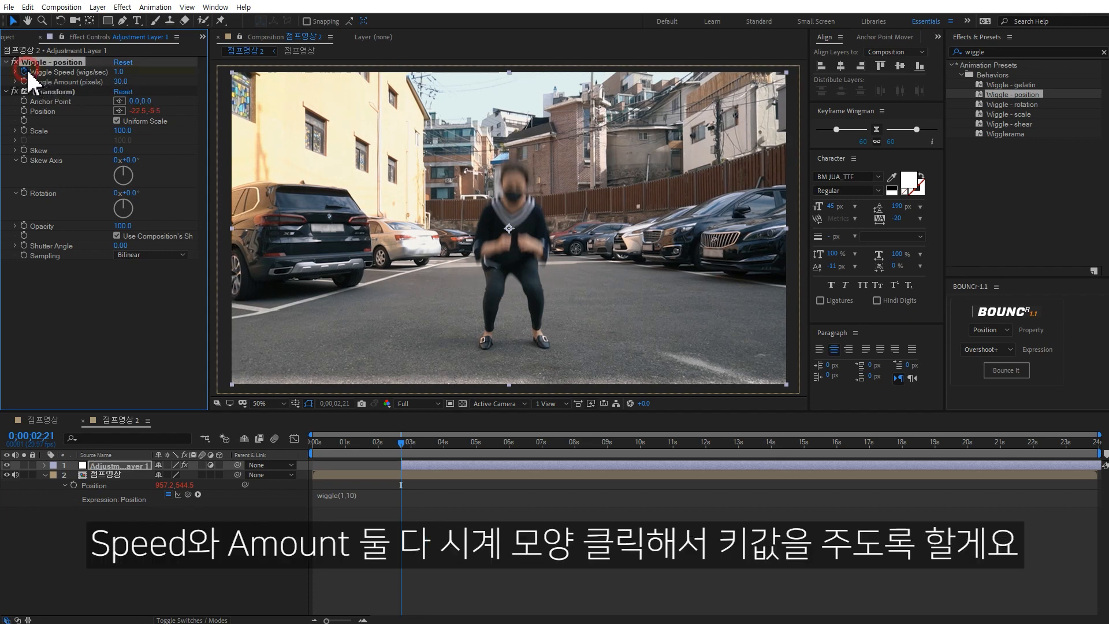
Step: Keyframe both Wiggle Speed and Wiggle Amount to 0 at 0;00;03;28 on the adjustment layer and preview the landing shake
click(414, 465)
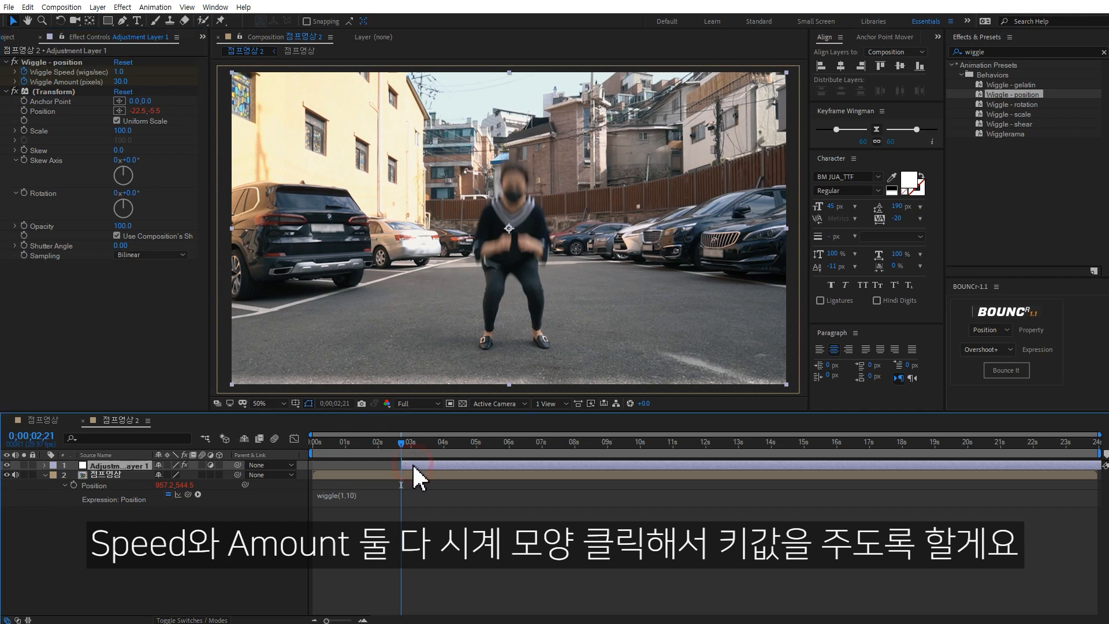
key(u)
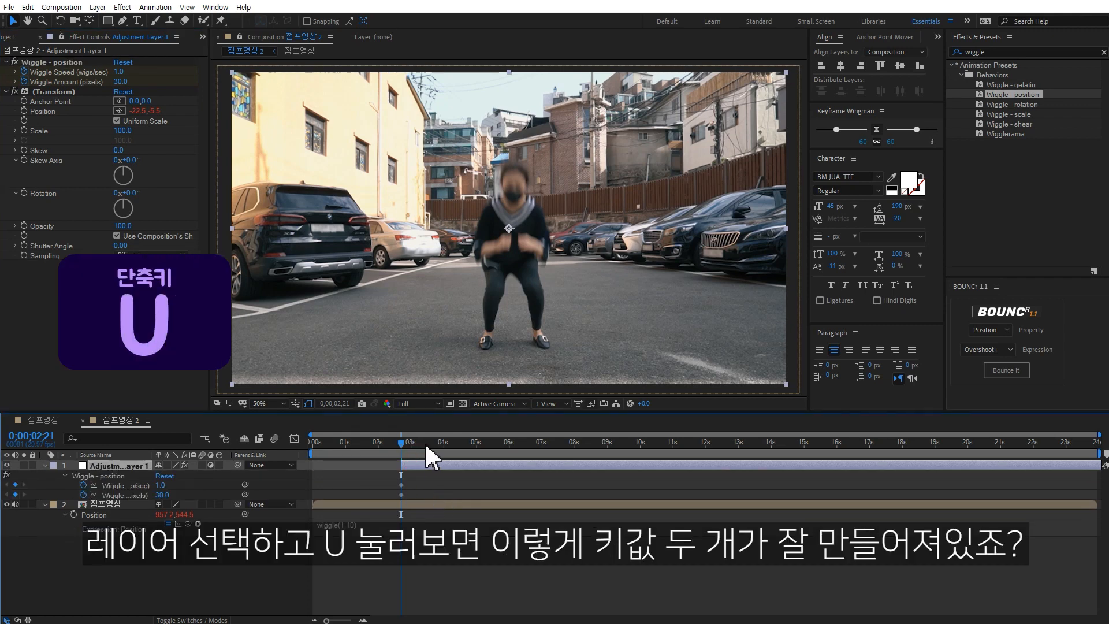
drag(403, 443, 446, 446)
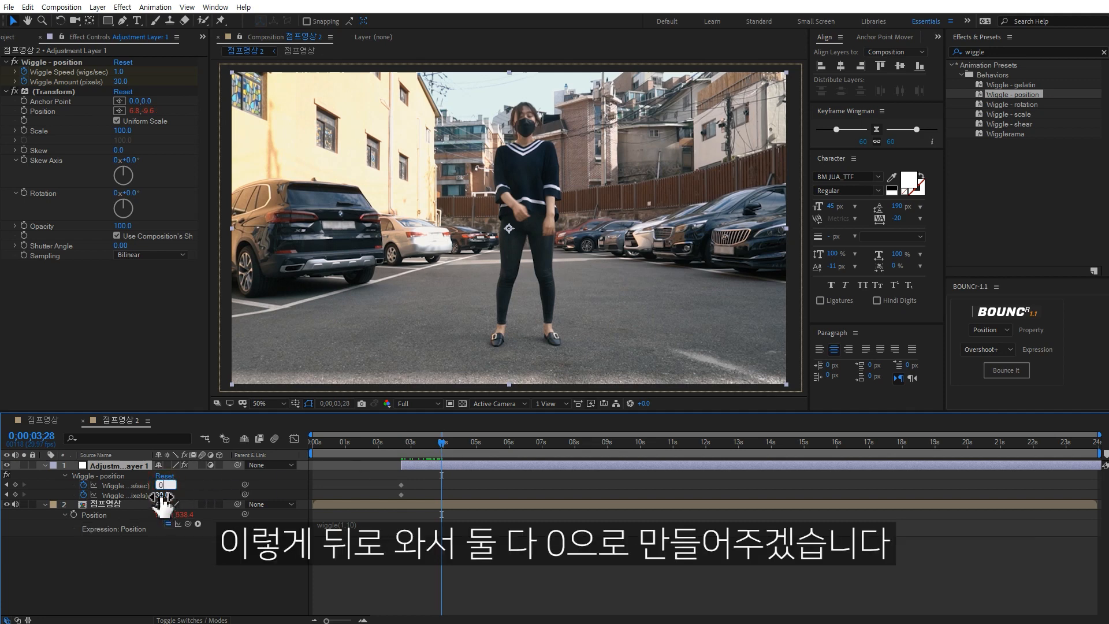
click(162, 496)
text(0)
click(210, 582)
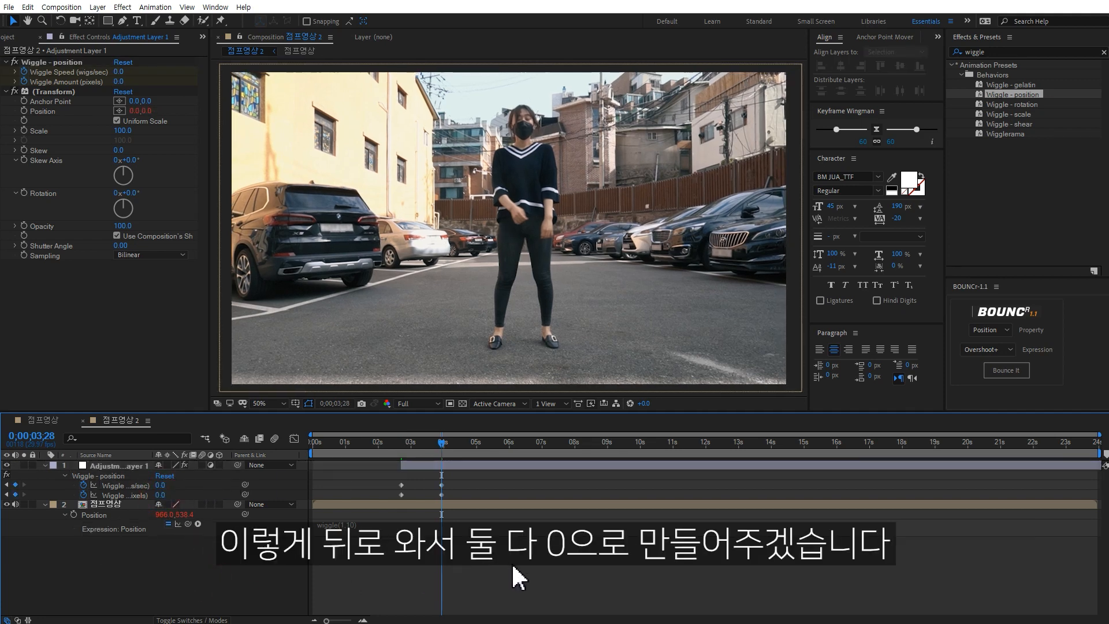
key(space)
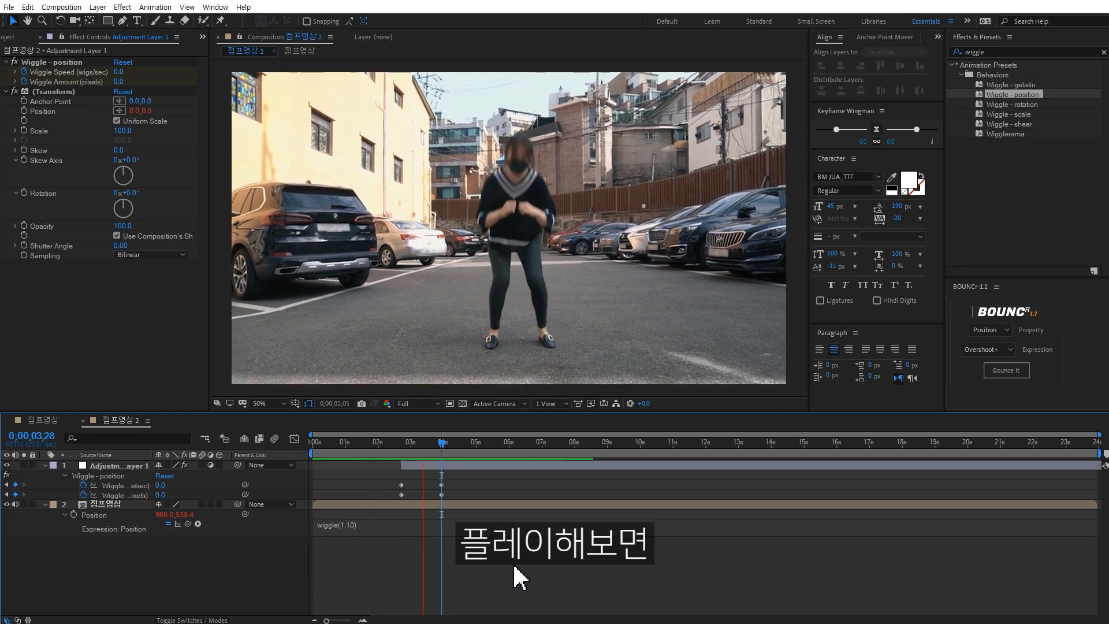
Step: Set Wiggle Speed to 2 at 0;00;02;21, move both ending wiggle keyframes earlier to 0;00;03;19, and preview the shake
click(402, 445)
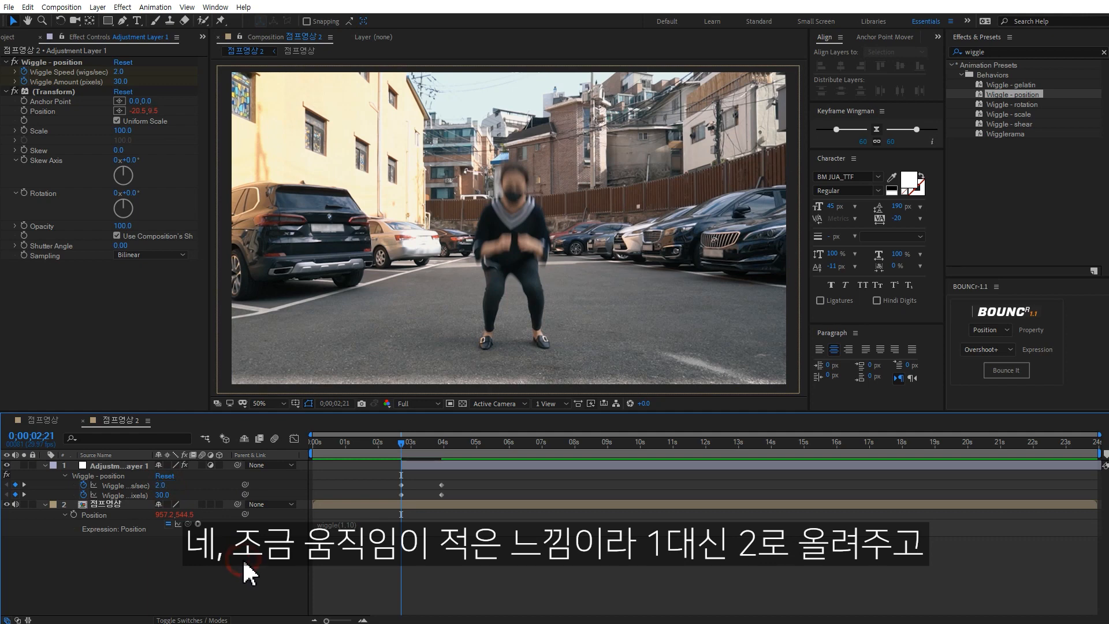
key(space)
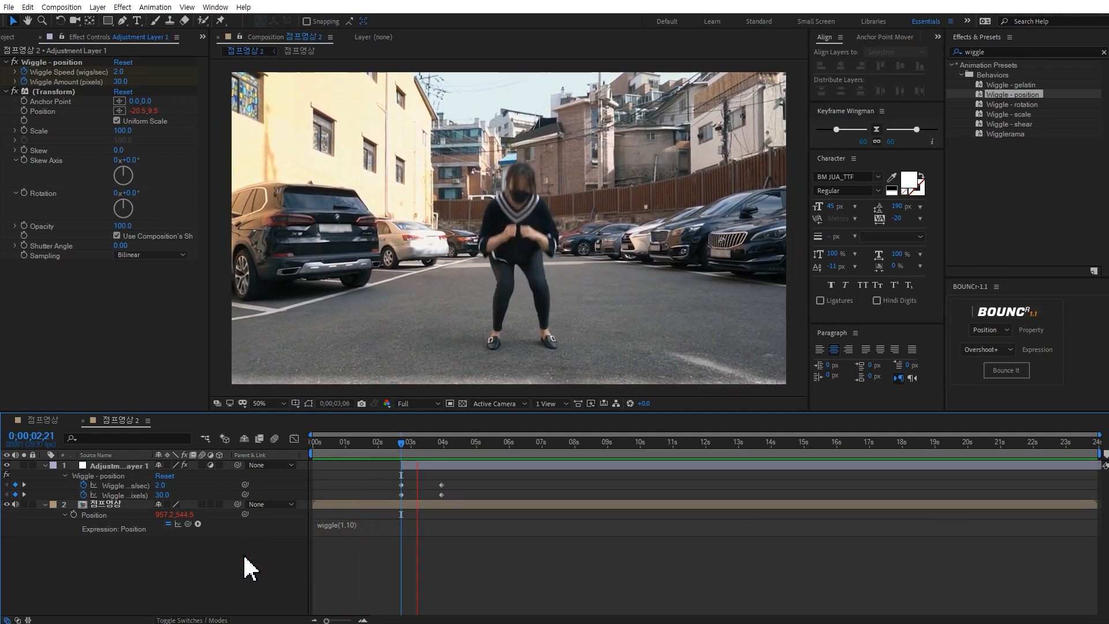
drag(471, 484, 431, 485)
key(space)
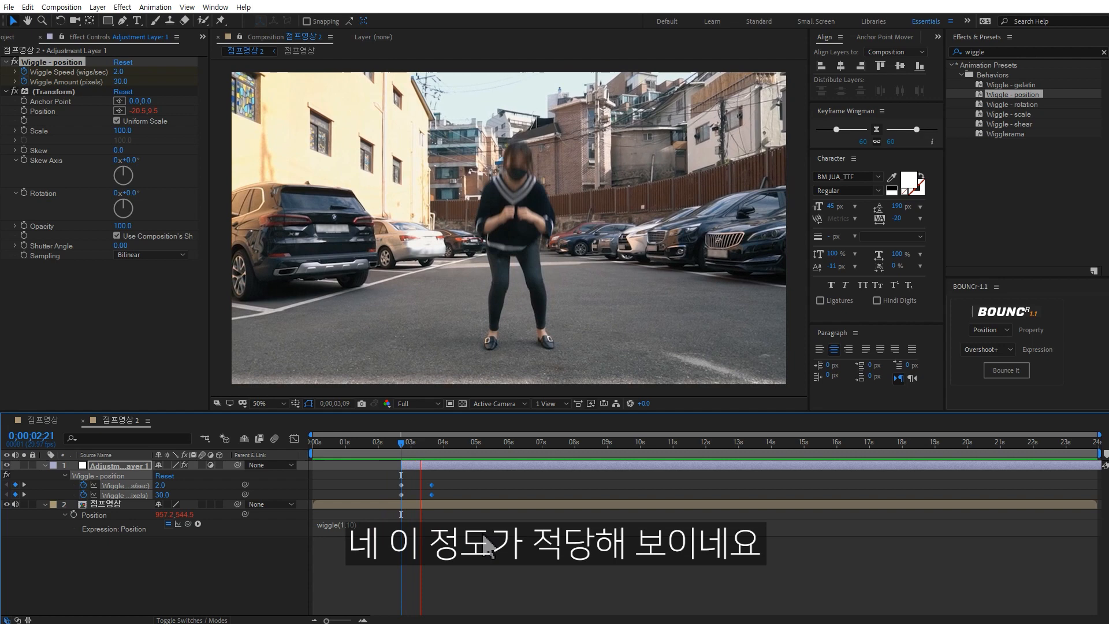
key(space)
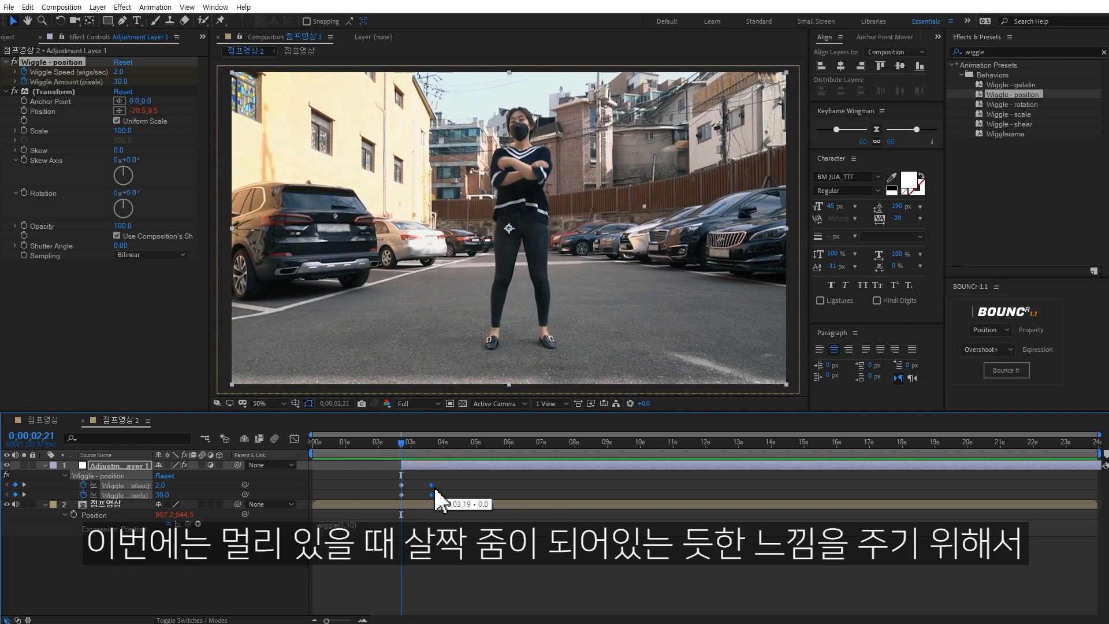
Step: Collapse the layer properties and scale the nested 점프영상 layer to 123% at the start of the composition
click(473, 555)
key(u)
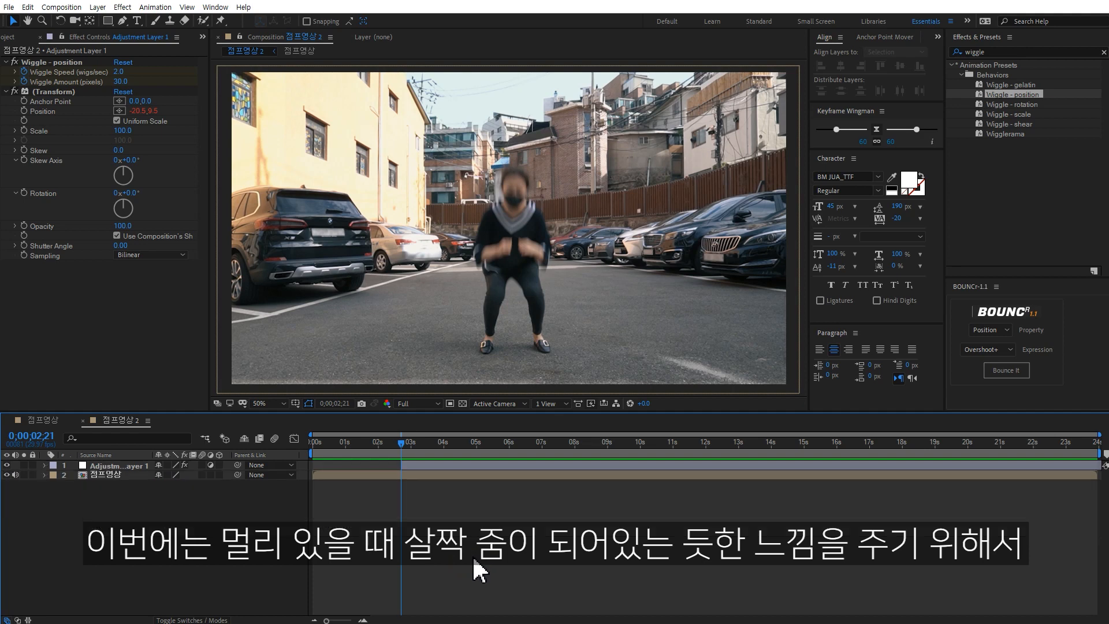
key(Home)
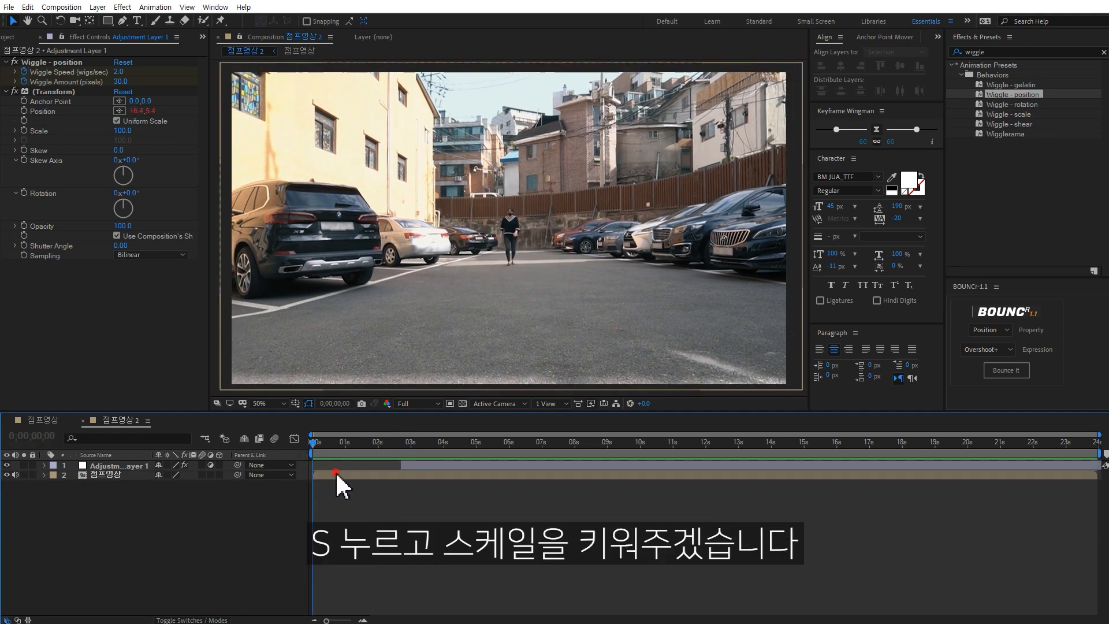
click(335, 474)
key(s)
drag(205, 487, 220, 488)
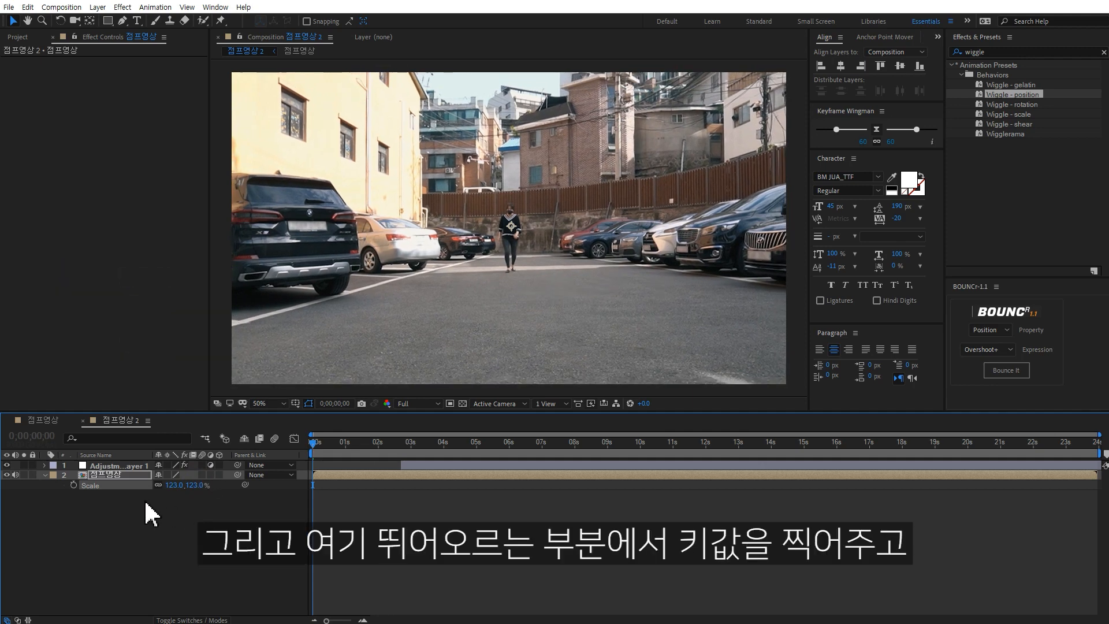
Step: Keyframe the nested layer's Scale from 123% at 0;00;01;16 to 105% at 0;00;03;15, apply Easy Ease, and preview the zoom-out
drag(317, 442, 427, 445)
text(105)
key(Return)
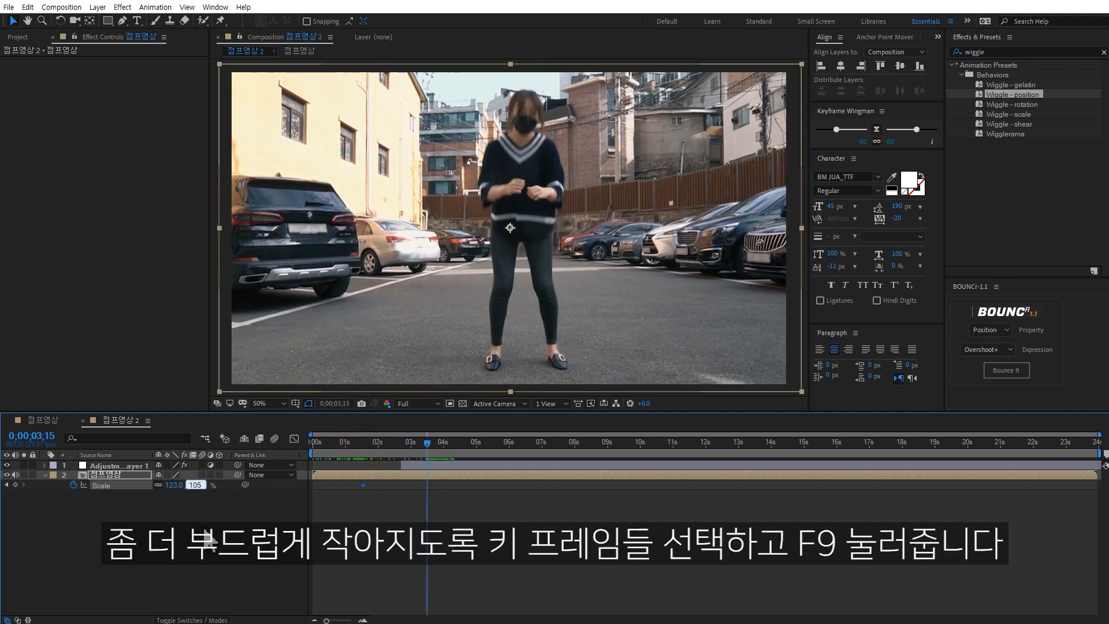
drag(462, 509, 356, 483)
key(F9)
key(space)
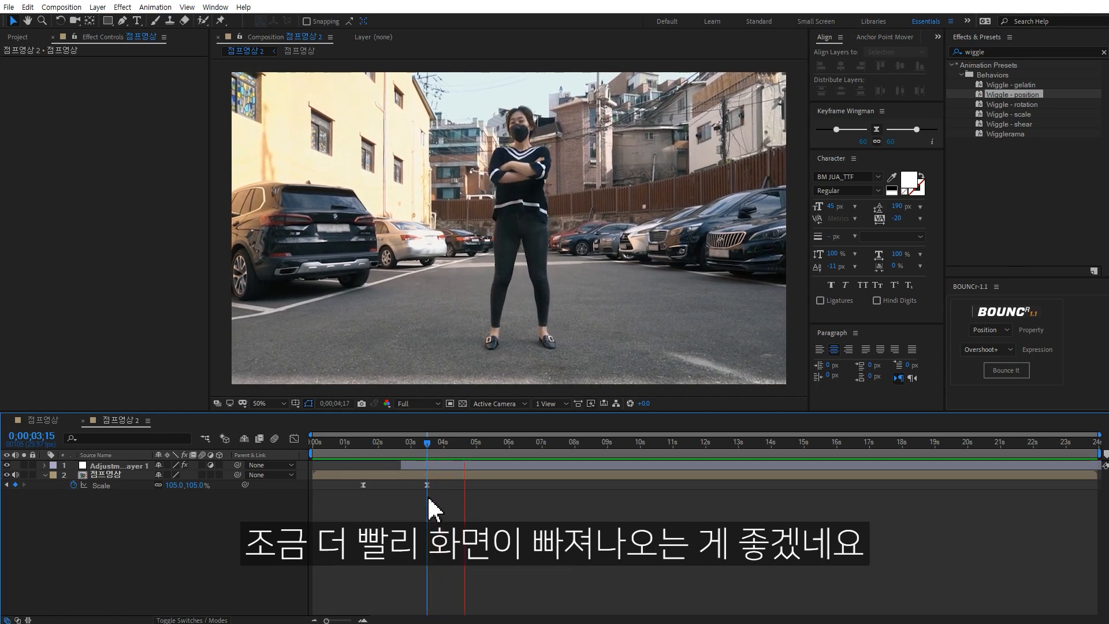
Step: Move the final Scale keyframe earlier, to just after the three-second mark, and preview the faster zoom-out
drag(426, 484, 413, 486)
key(space)
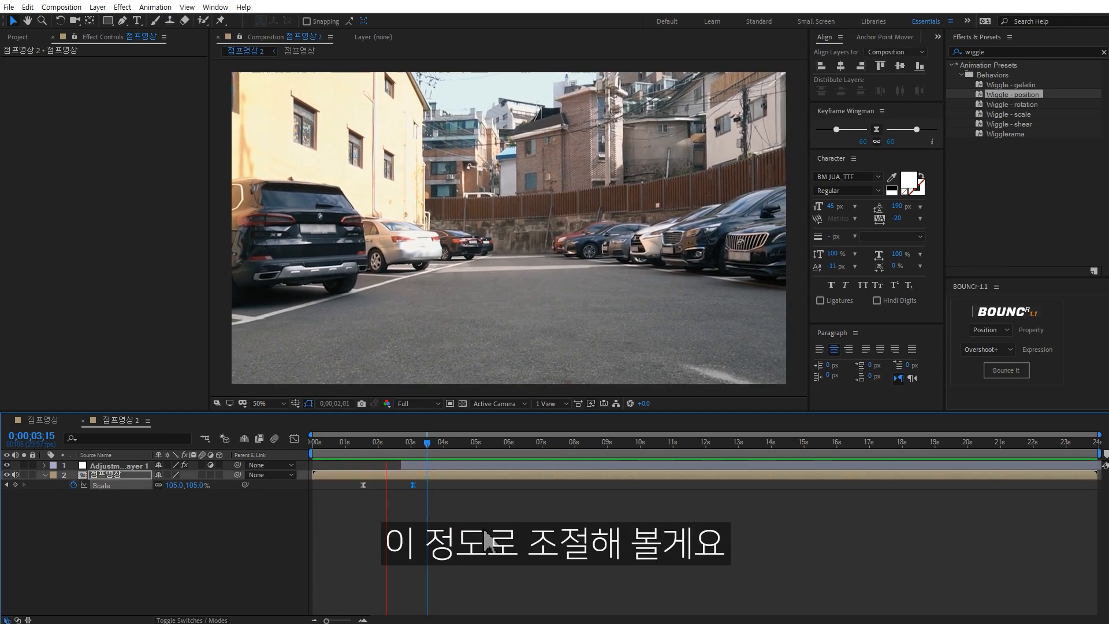
key(space)
Step: Shift the nested layer up by about 70 pixels and set its first Position keyframe at the take-off, 0;00;01;16
key(j)
key(j)
click(378, 474)
key(p)
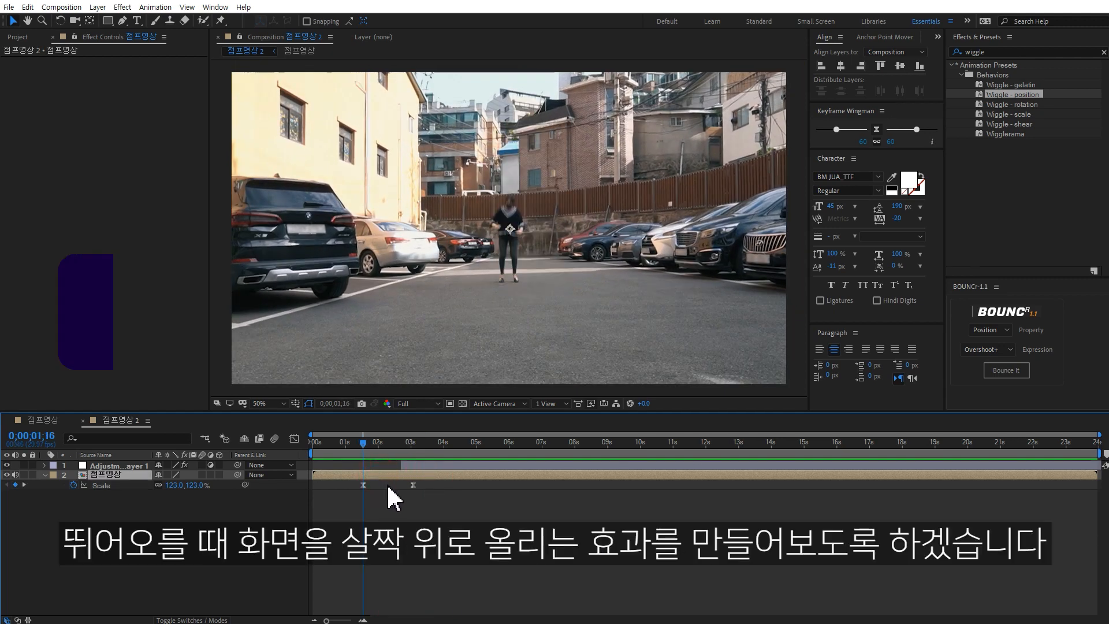
key(comma)
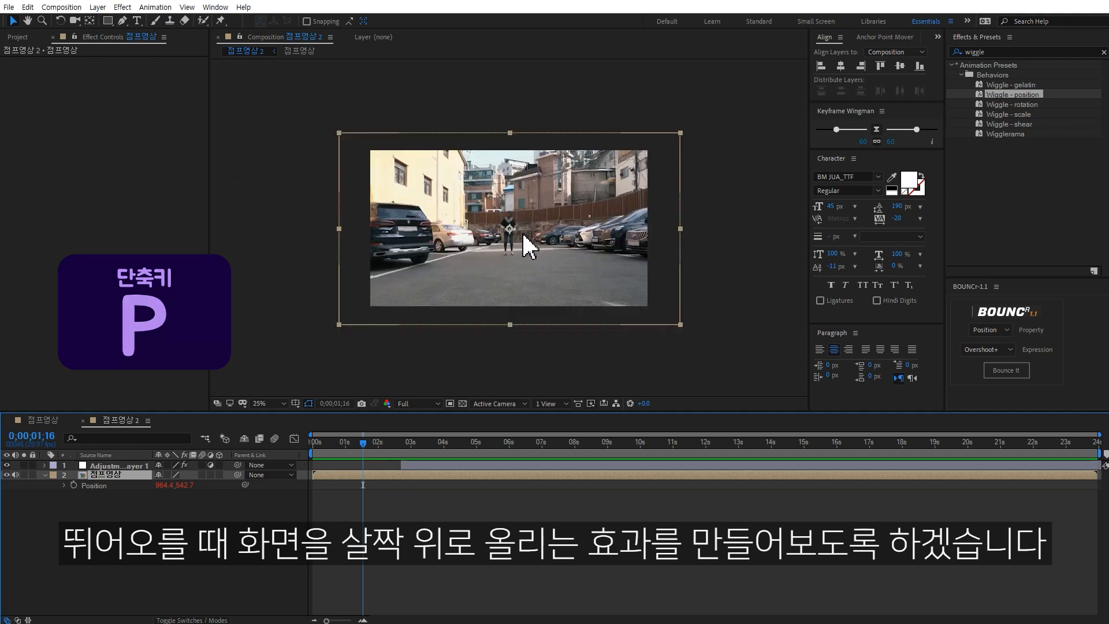
drag(524, 268, 524, 254)
click(366, 455)
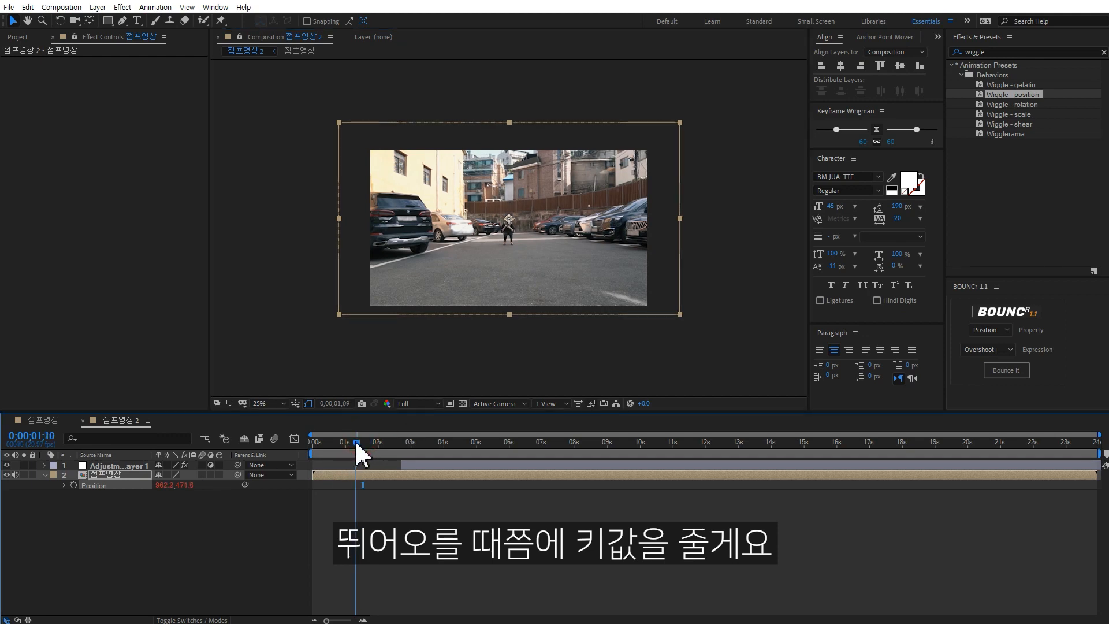
click(71, 485)
Step: Keyframe the nested layer's Position down to 960, 620 at 0;00;02;00 to show more sky, and back up at 0;00;02;16
drag(362, 444, 380, 449)
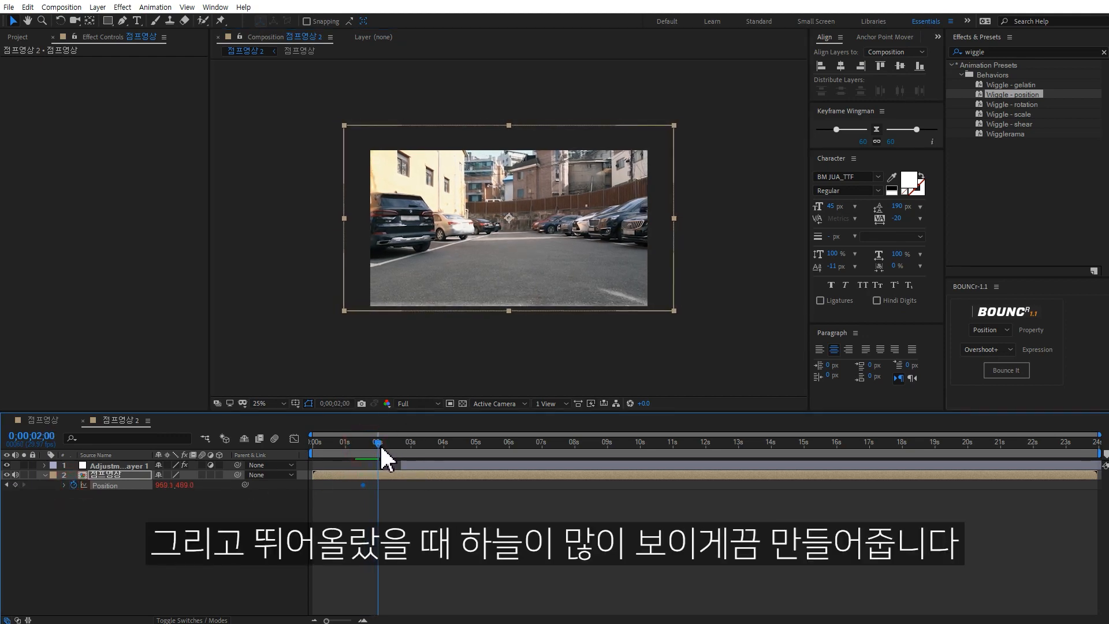
drag(538, 202, 537, 225)
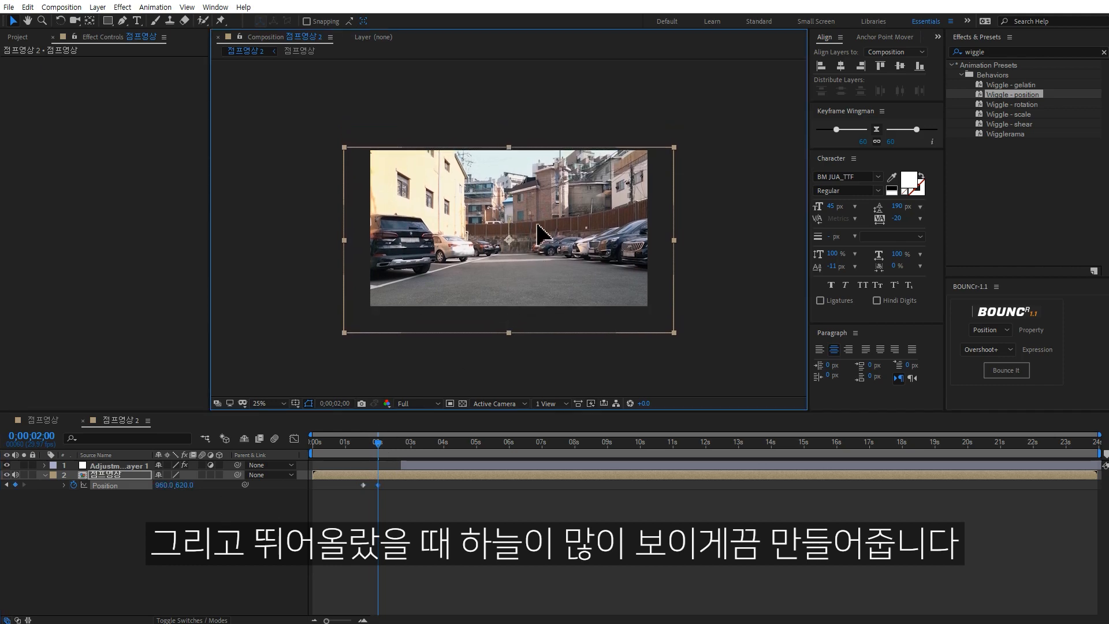
drag(379, 441, 398, 442)
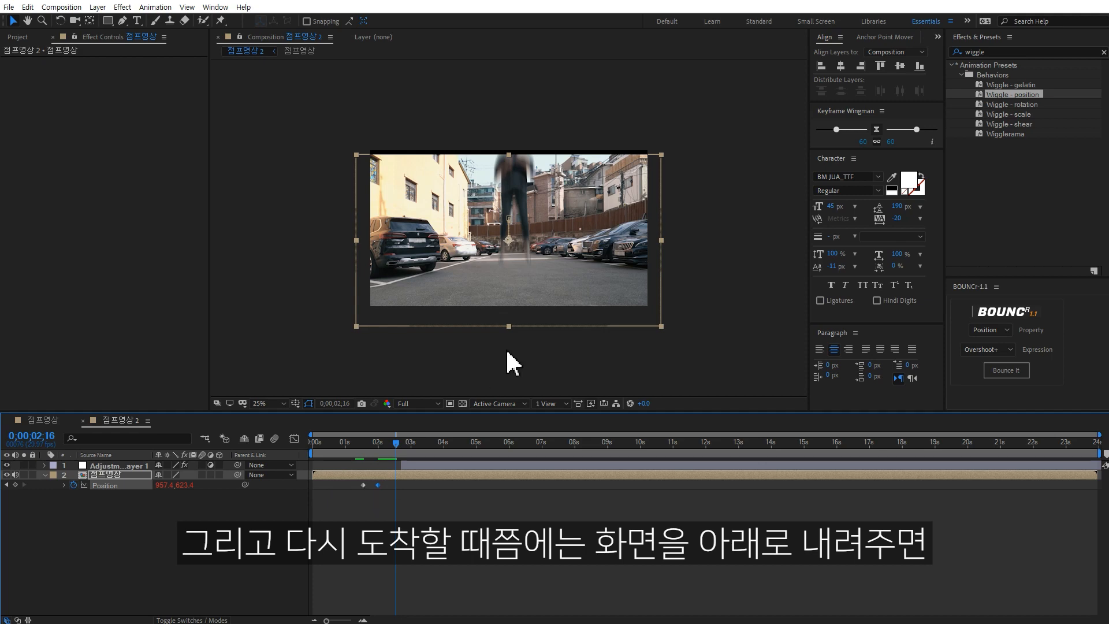
drag(525, 295, 525, 280)
Step: Apply Easy Ease to the three Position keyframes and preview the vertical camera move during the jump
drag(410, 485, 374, 495)
scroll(546, 319, up, 2)
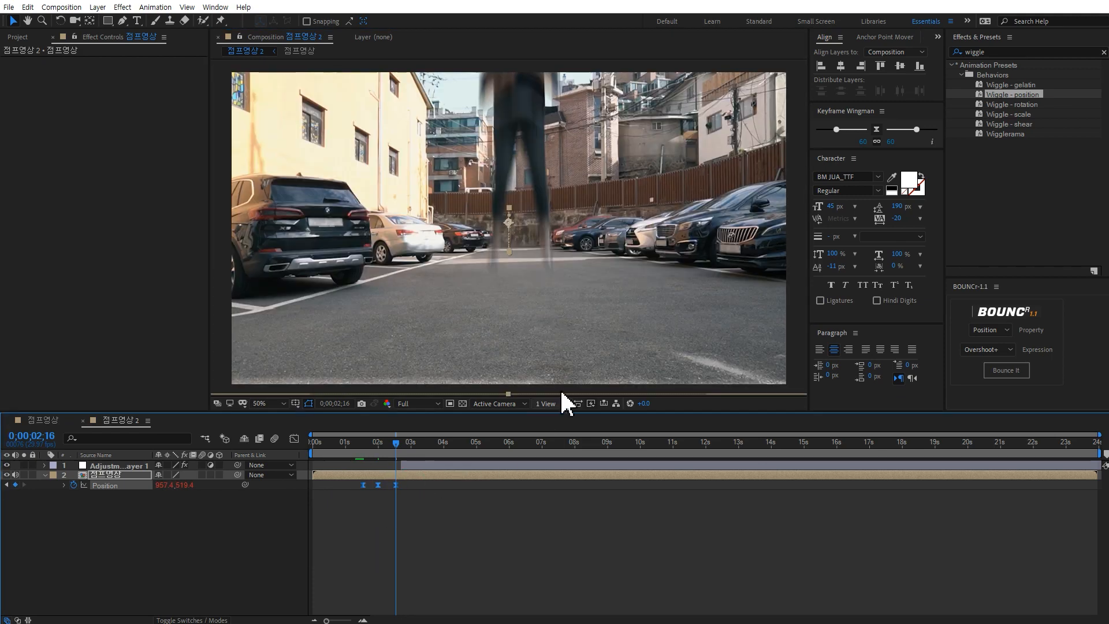
click(527, 543)
key(space)
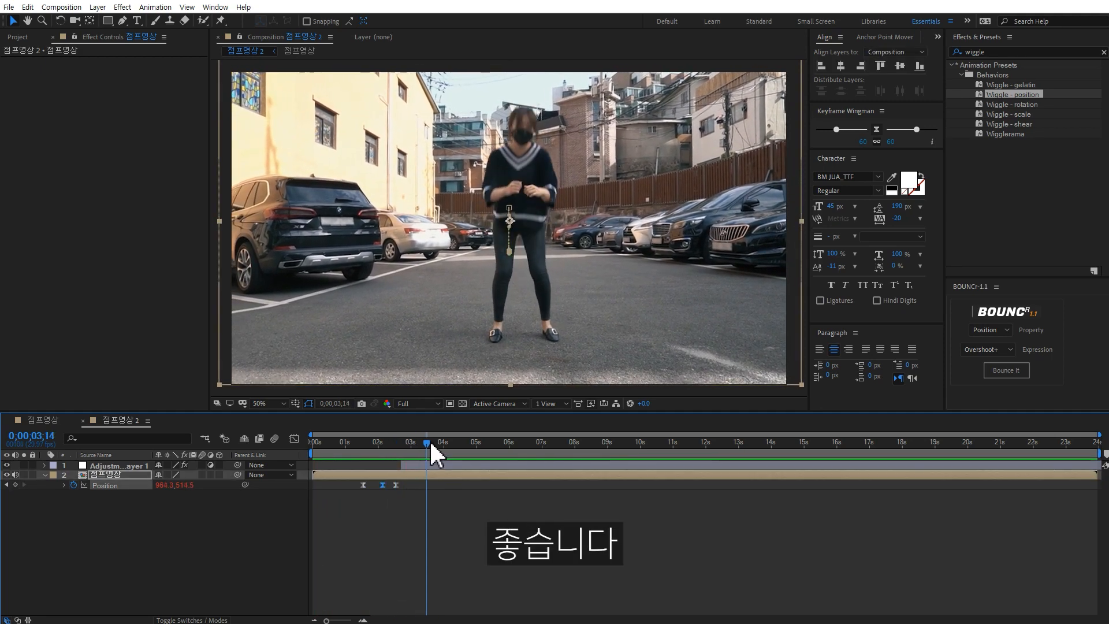
Step: Set the nested layer's Position to 960, 550 at 0;00;03;26 to add headroom at the ending, and preview the result
drag(429, 442, 439, 443)
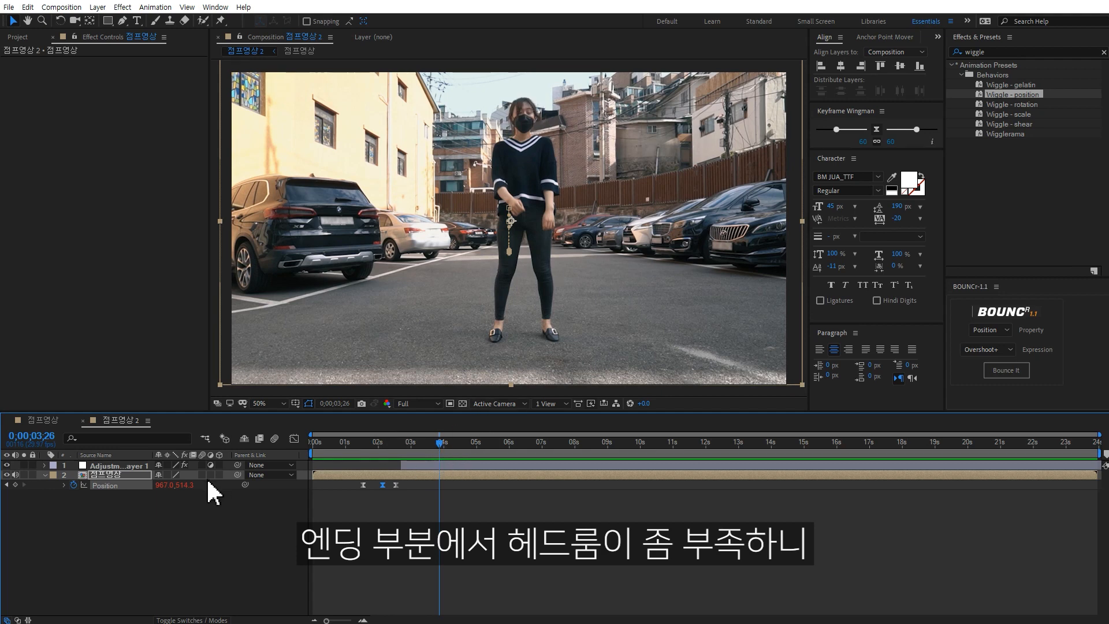
drag(187, 485, 211, 483)
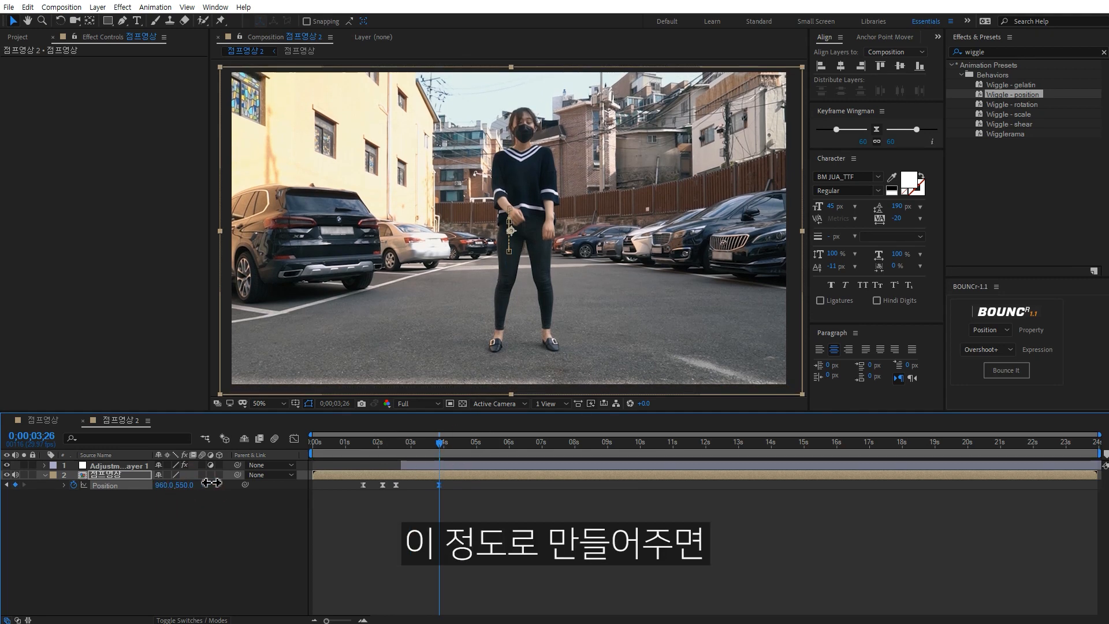
key(space)
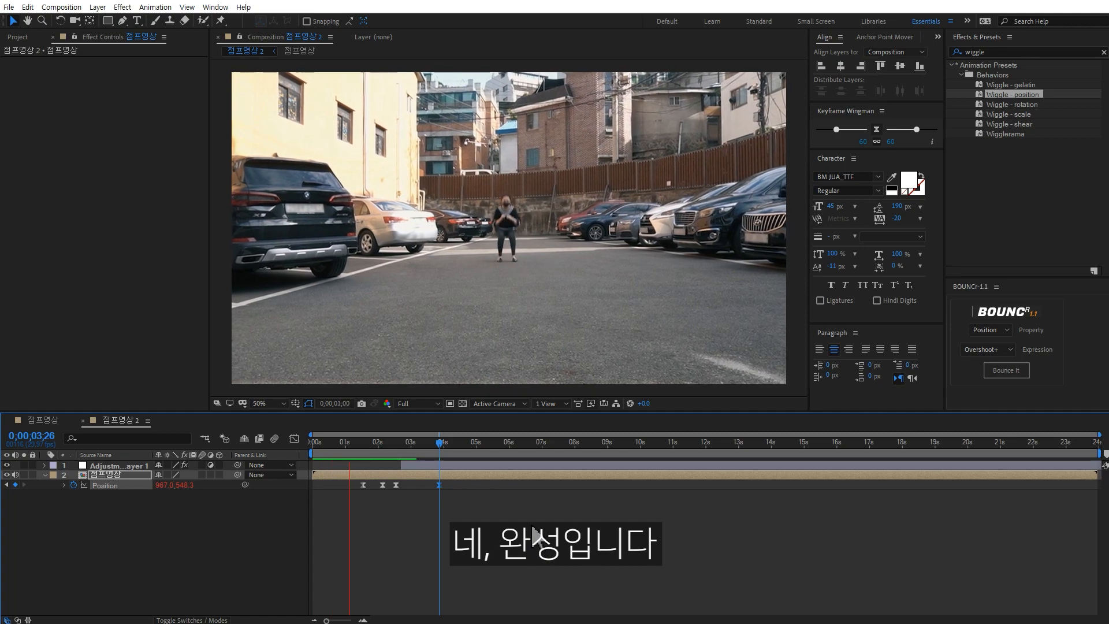